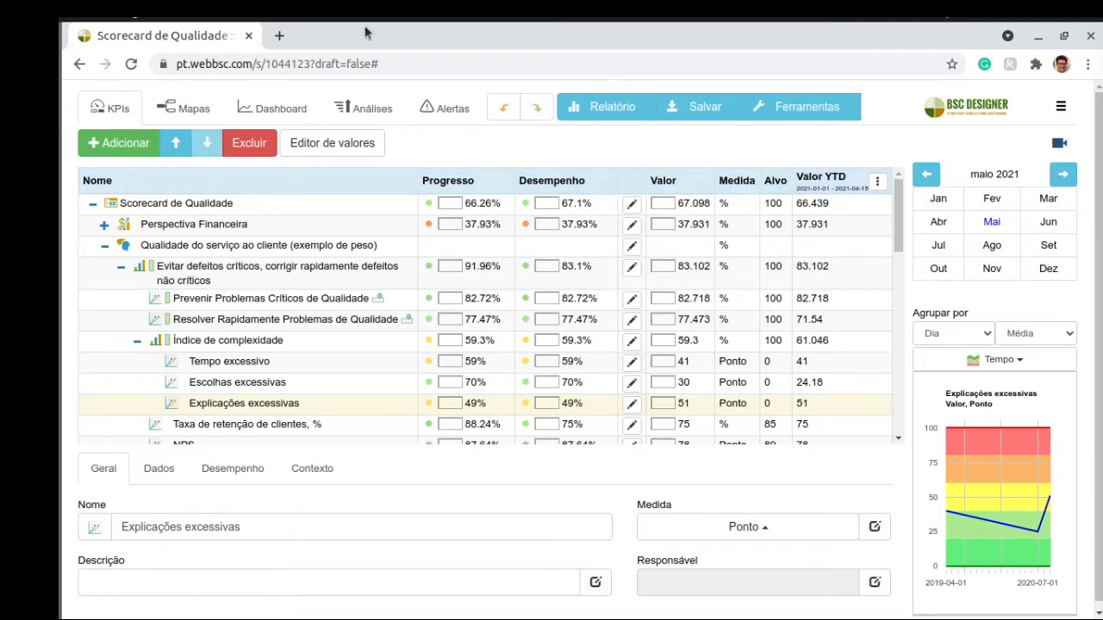
Examine the Balanced Scorecard strategy map of the Scorecard de Qualidade, from the financial perspective down to learning and growth.
click(195, 102)
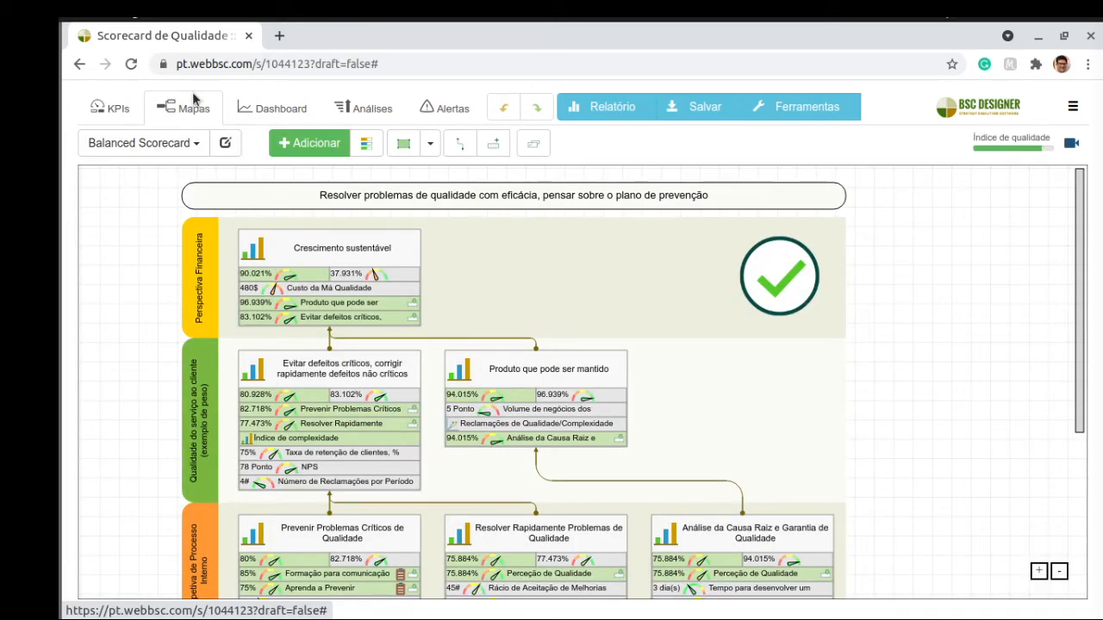
click(109, 106)
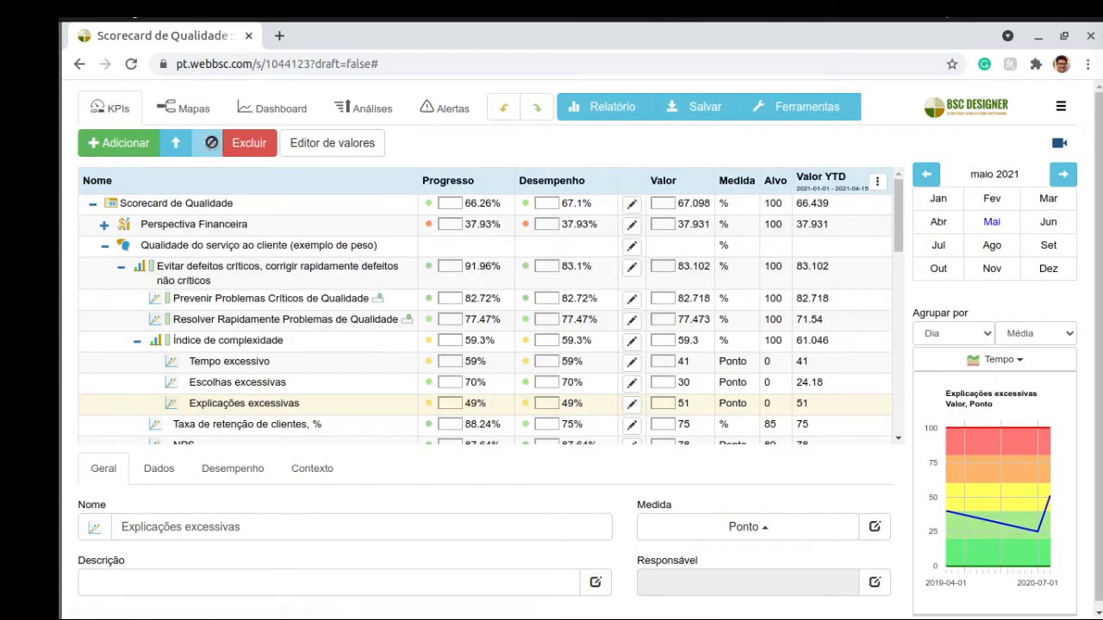
click(188, 112)
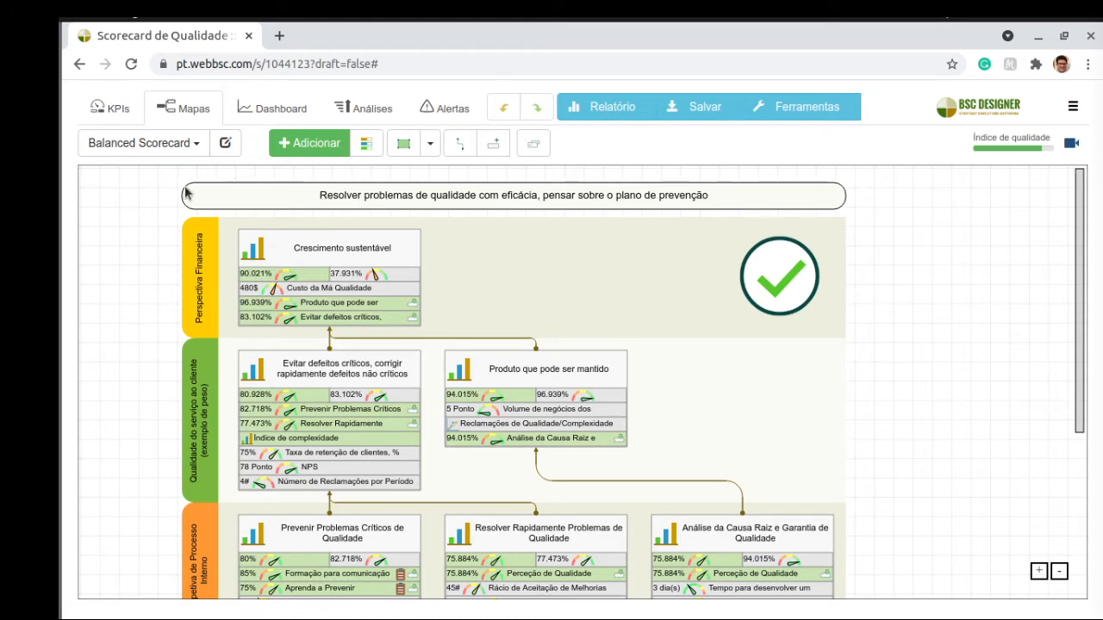
scroll(166, 264, down, 1)
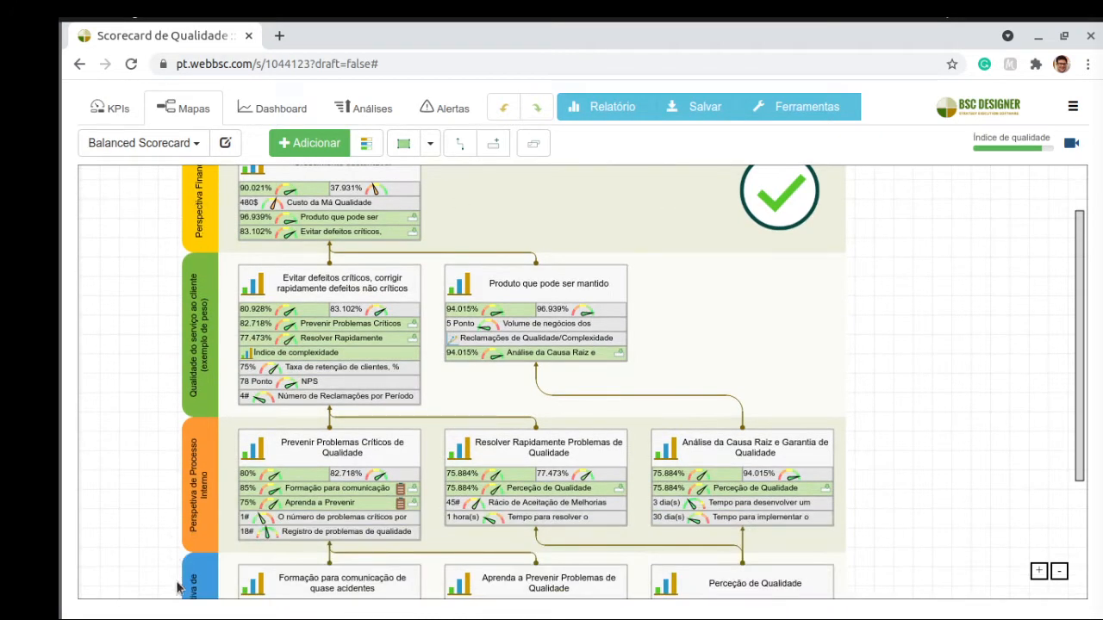
scroll(226, 460, down, 3)
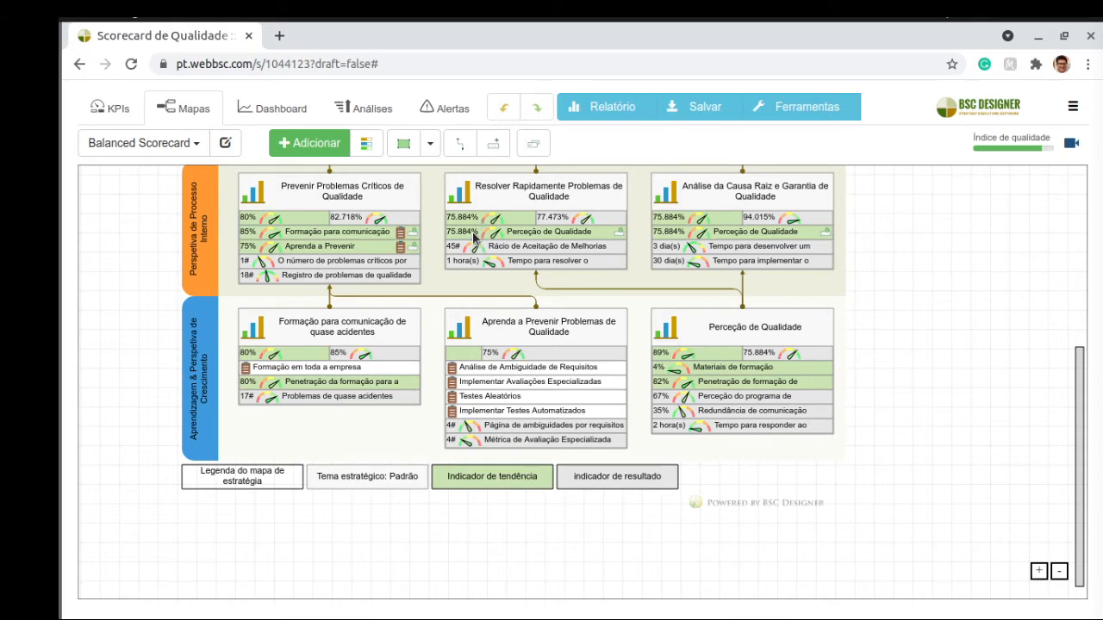
scroll(477, 312, up, 3)
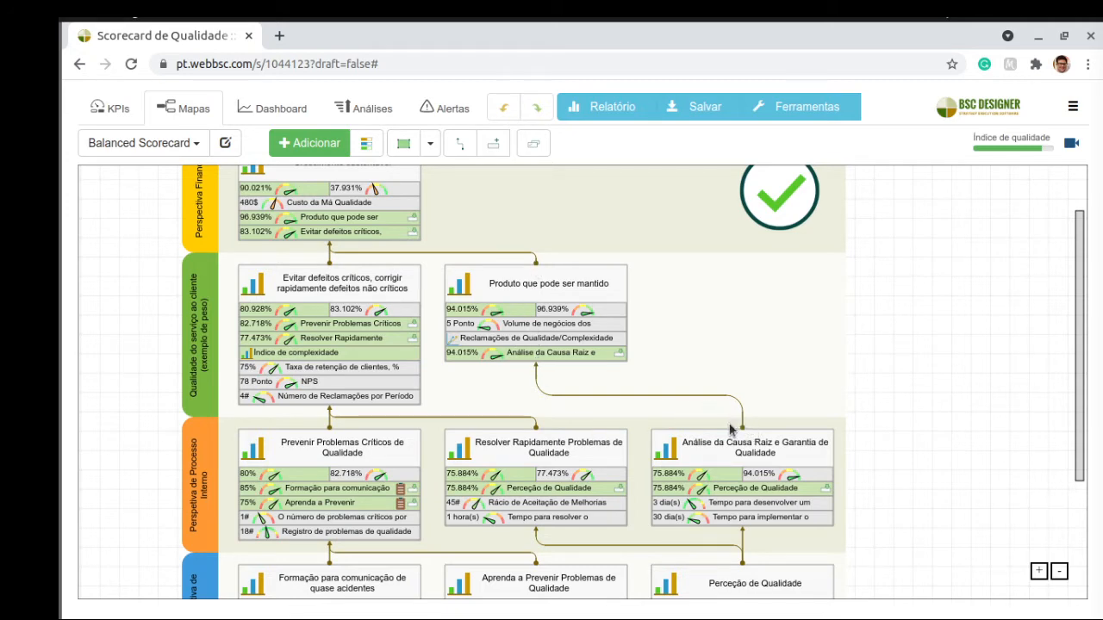
scroll(513, 422, down, 2)
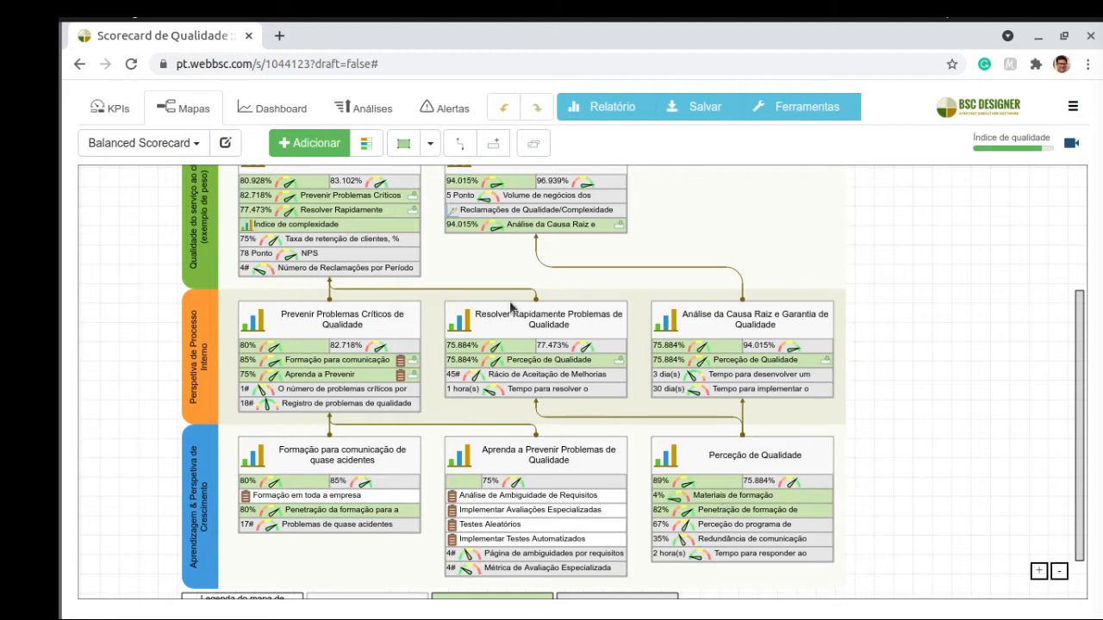
View the quality scorecard's dashboard and show the Previsão analysis of its indicators.
click(266, 107)
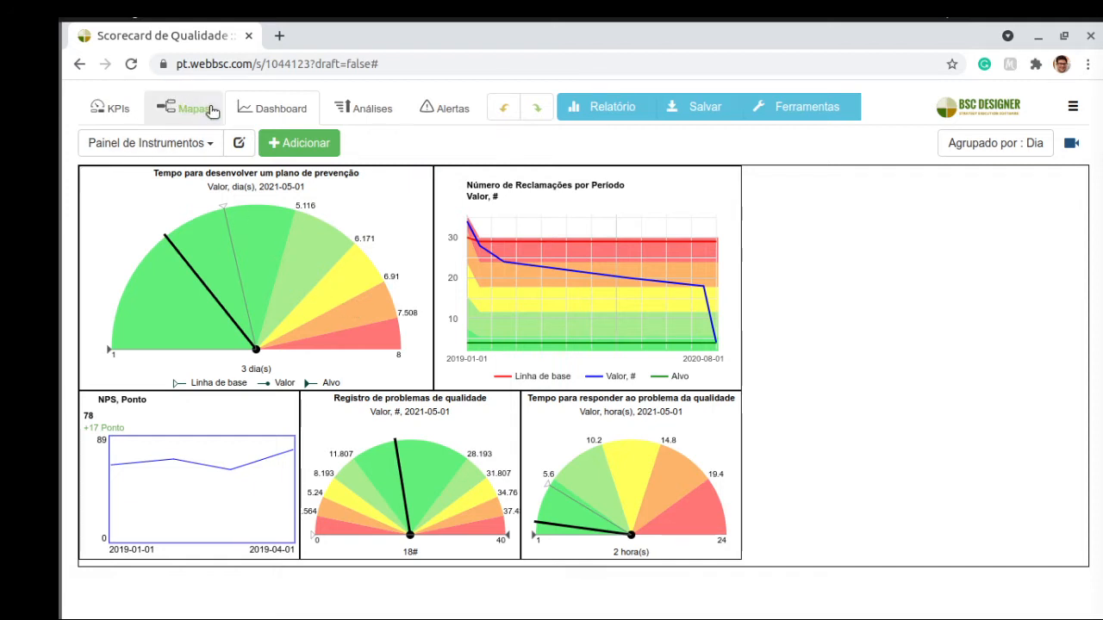
click(352, 104)
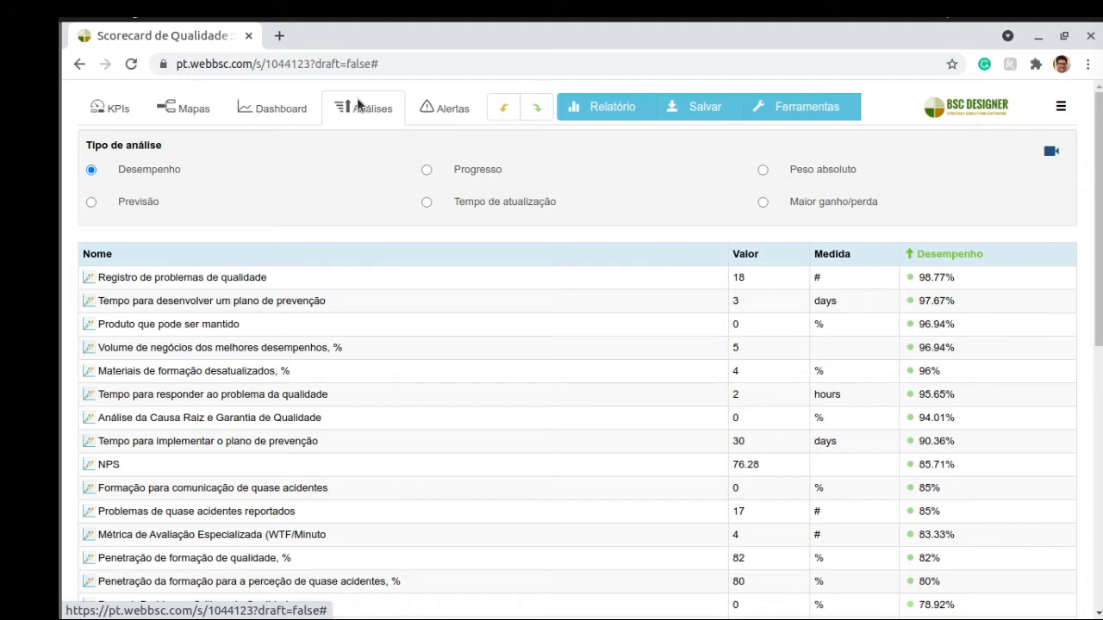
click(90, 202)
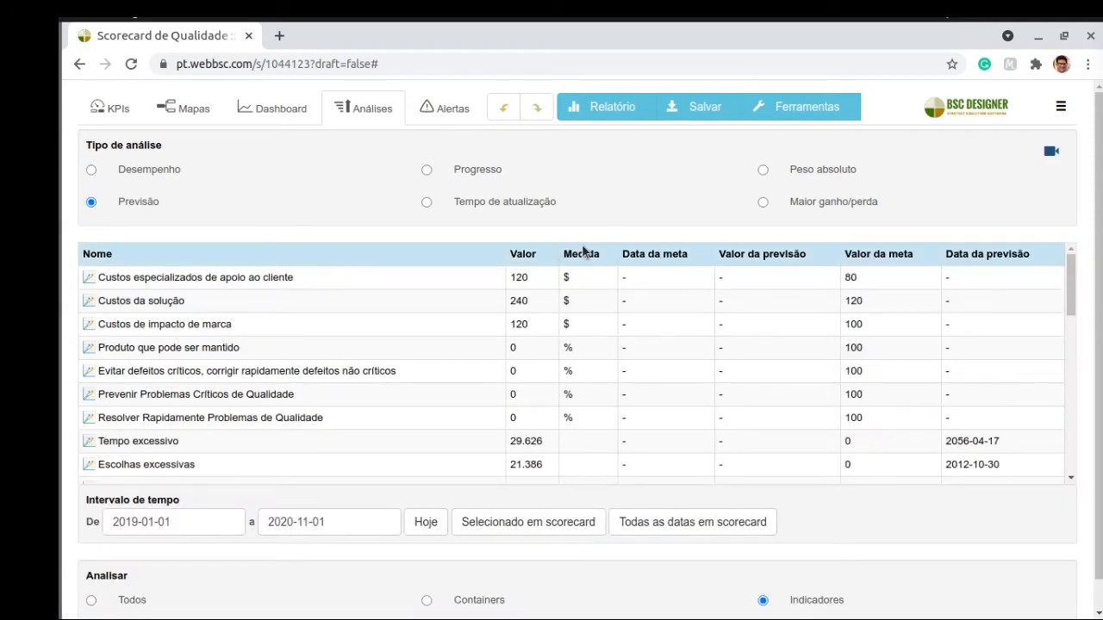
Inspect the settings offered for a new alert on the quality scorecard, and close the form without saving.
click(439, 113)
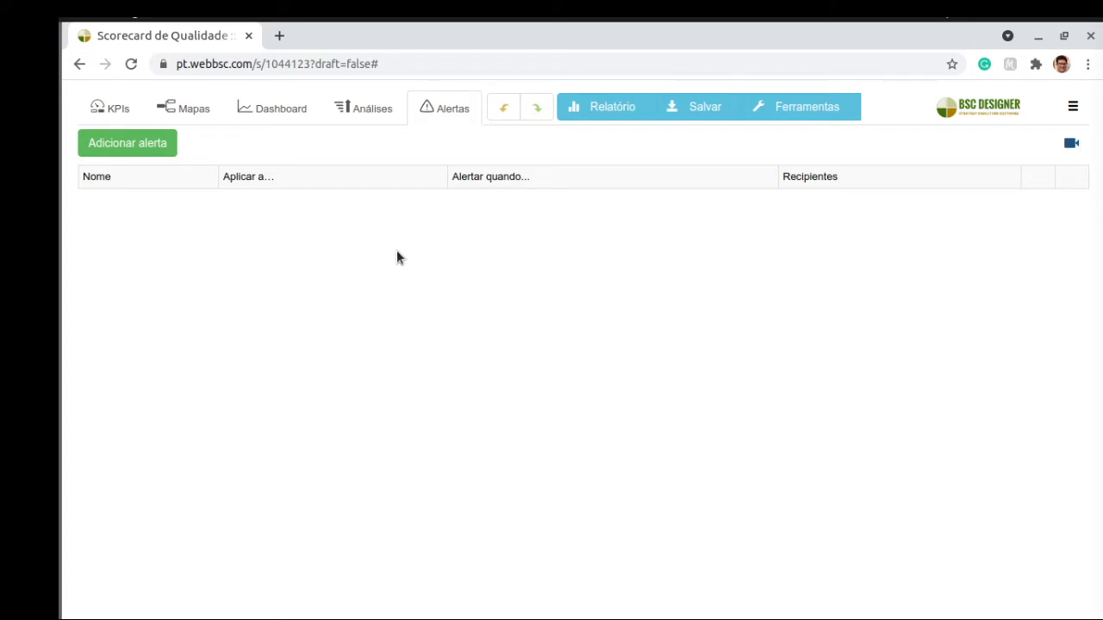
click(147, 152)
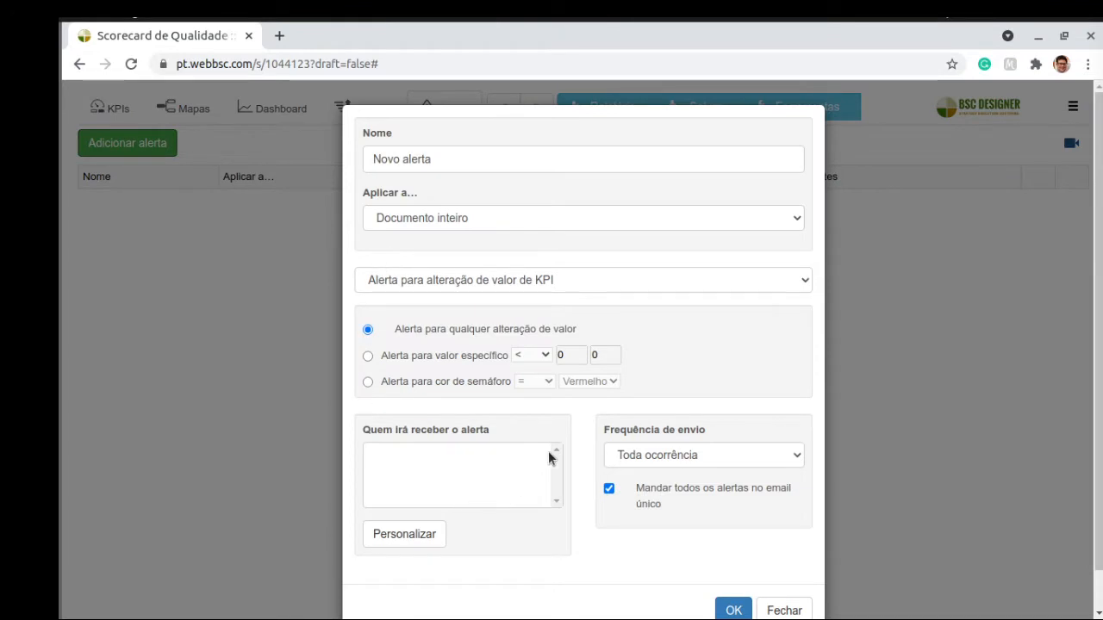
scroll(577, 414, down, 1)
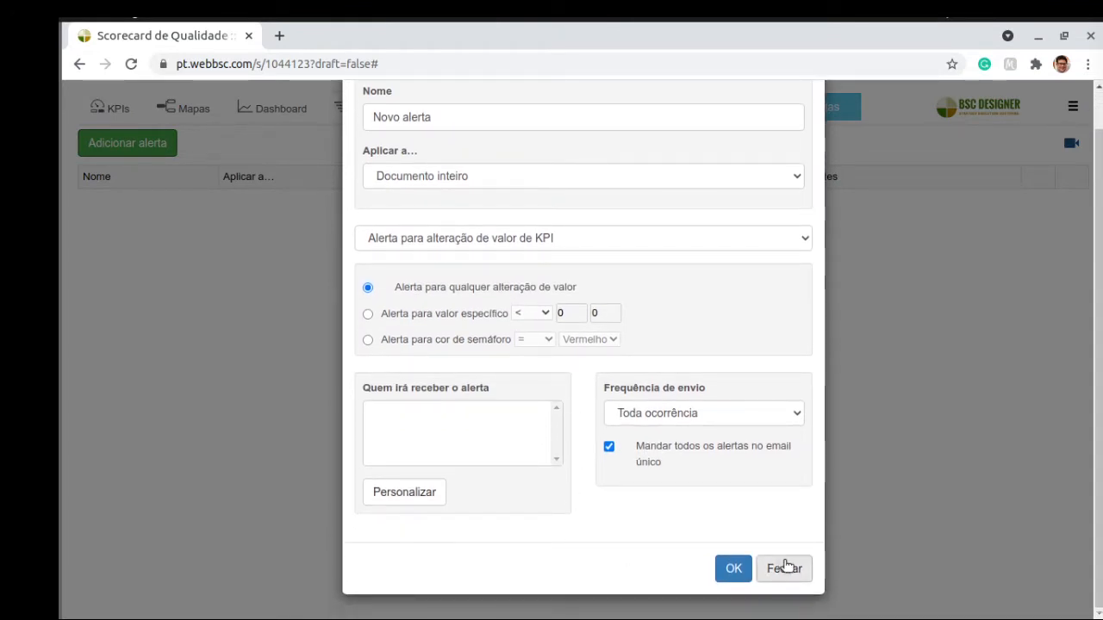
click(780, 569)
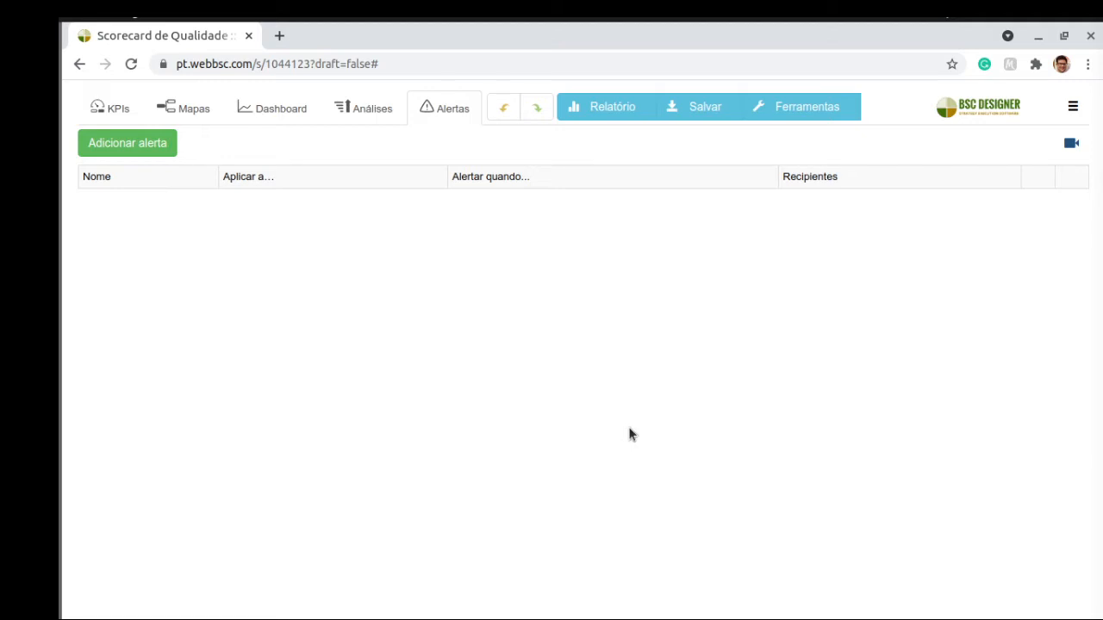
Go to the Meus scorecards list and start a new scorecard.
click(1073, 106)
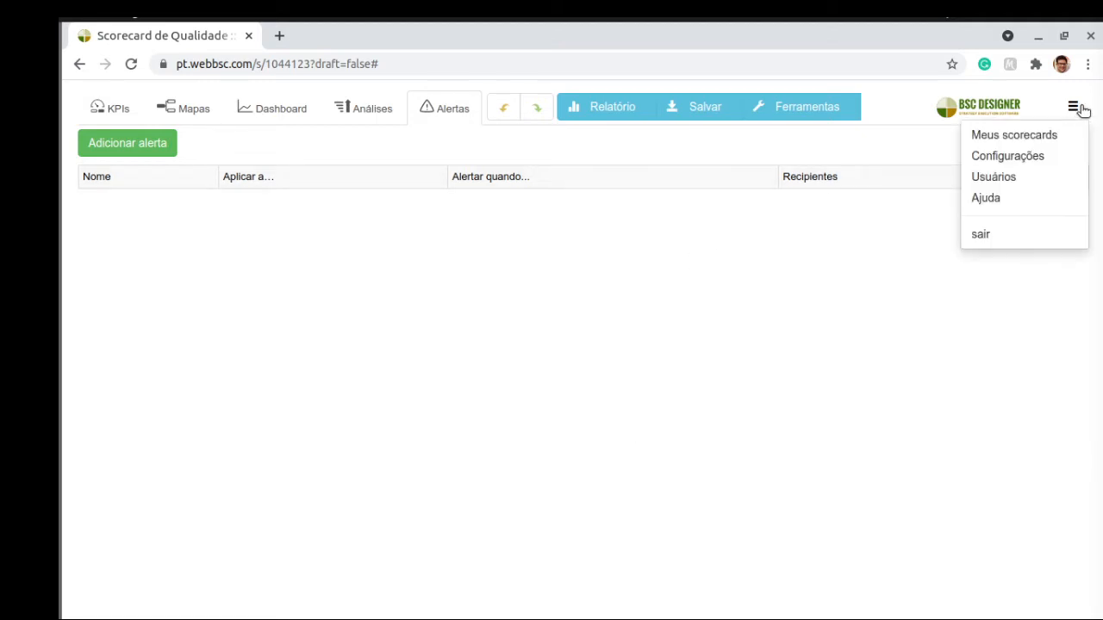
click(1014, 135)
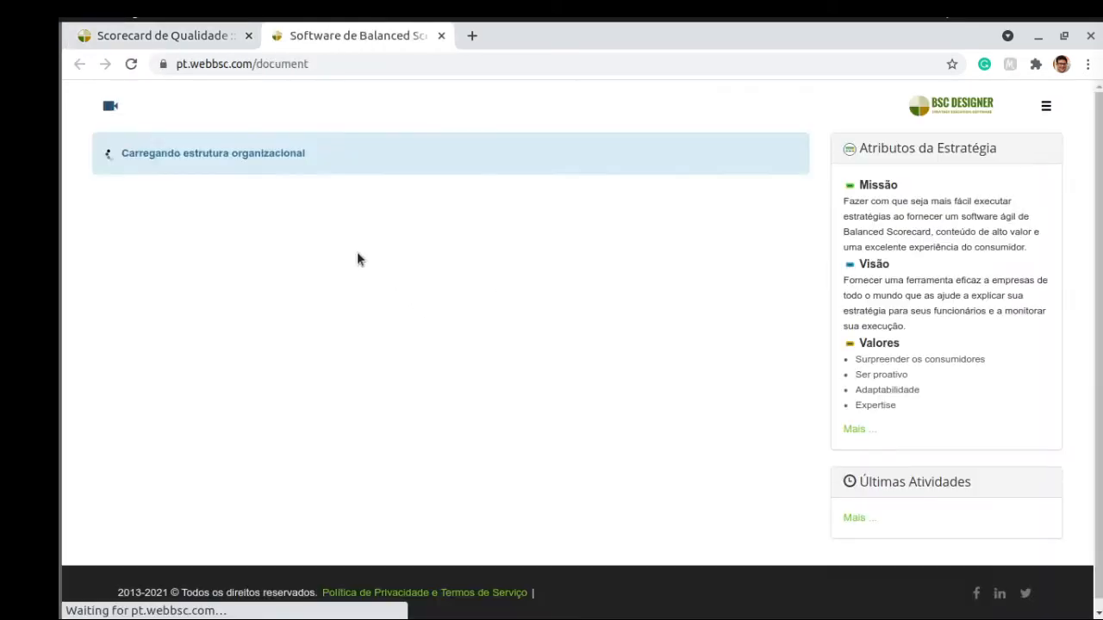
click(129, 107)
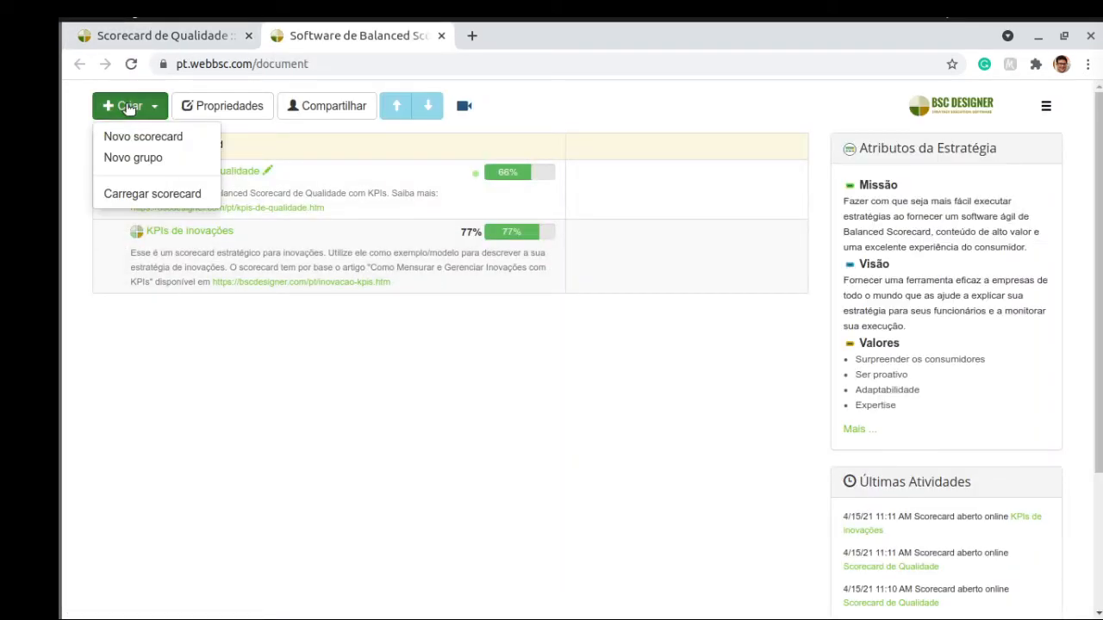
click(138, 136)
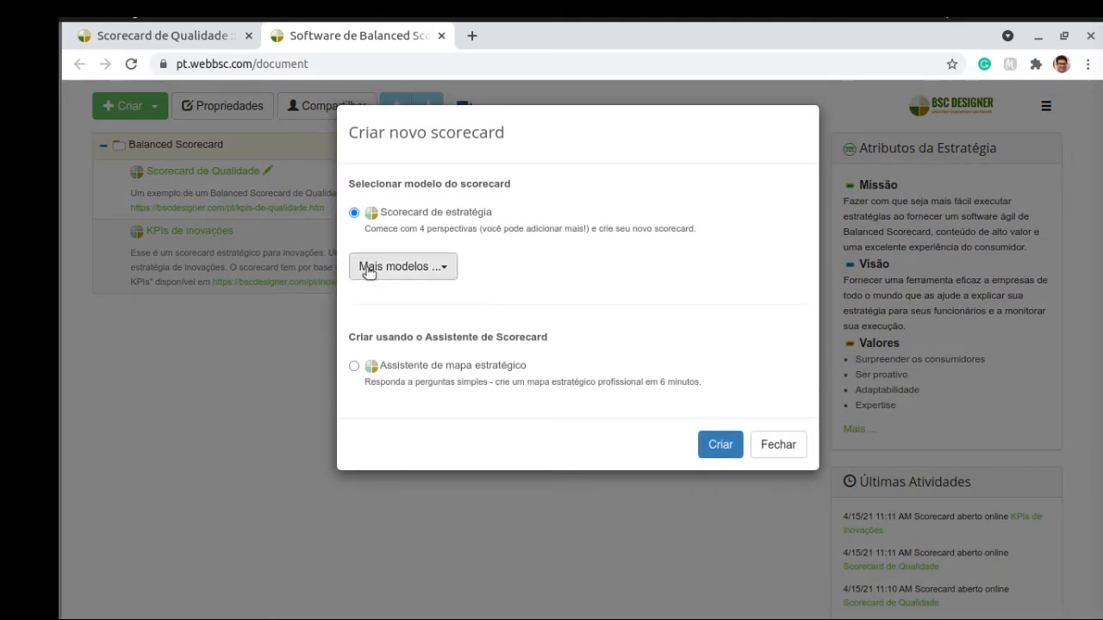
Browse the additional scorecard templates, from Gestão through Modelos e Estruturas, without choosing one.
click(413, 268)
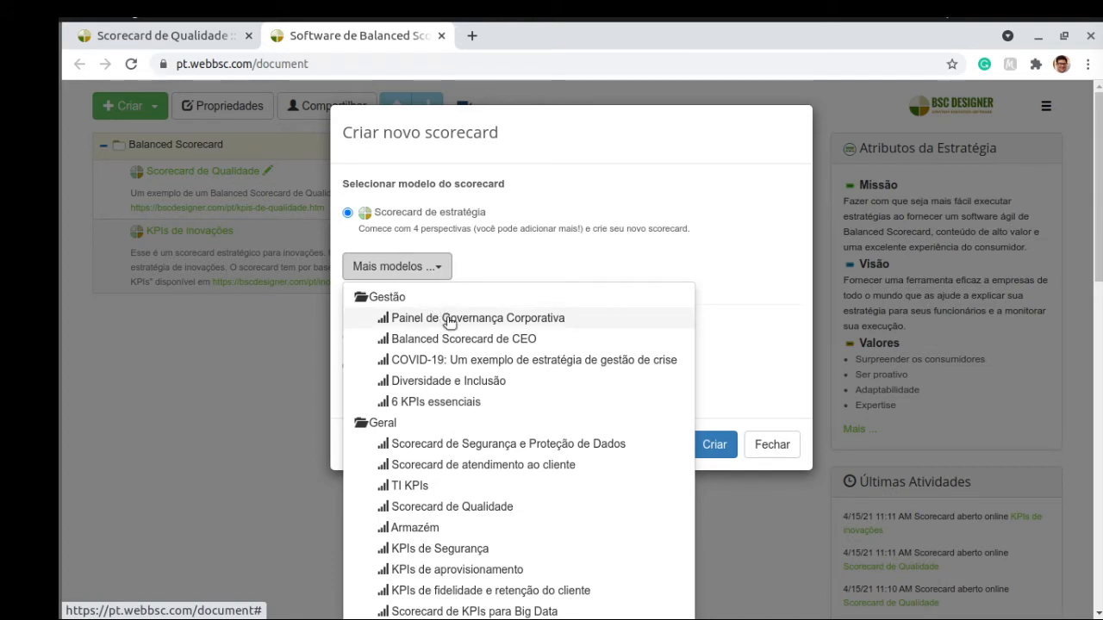
scroll(449, 322, down, 1)
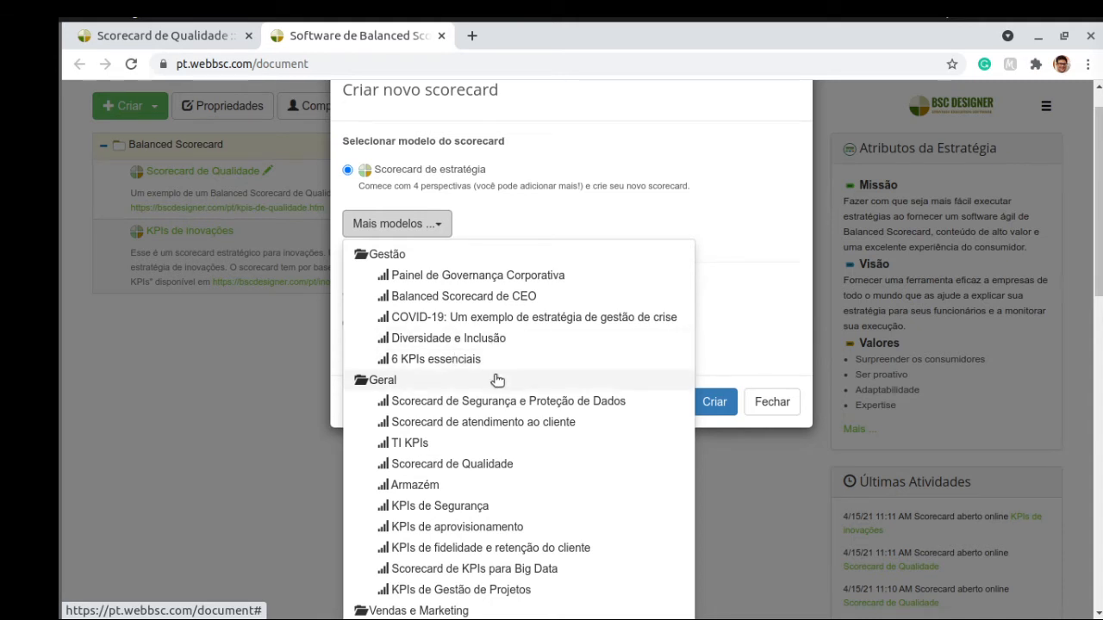
scroll(497, 379, down, 2)
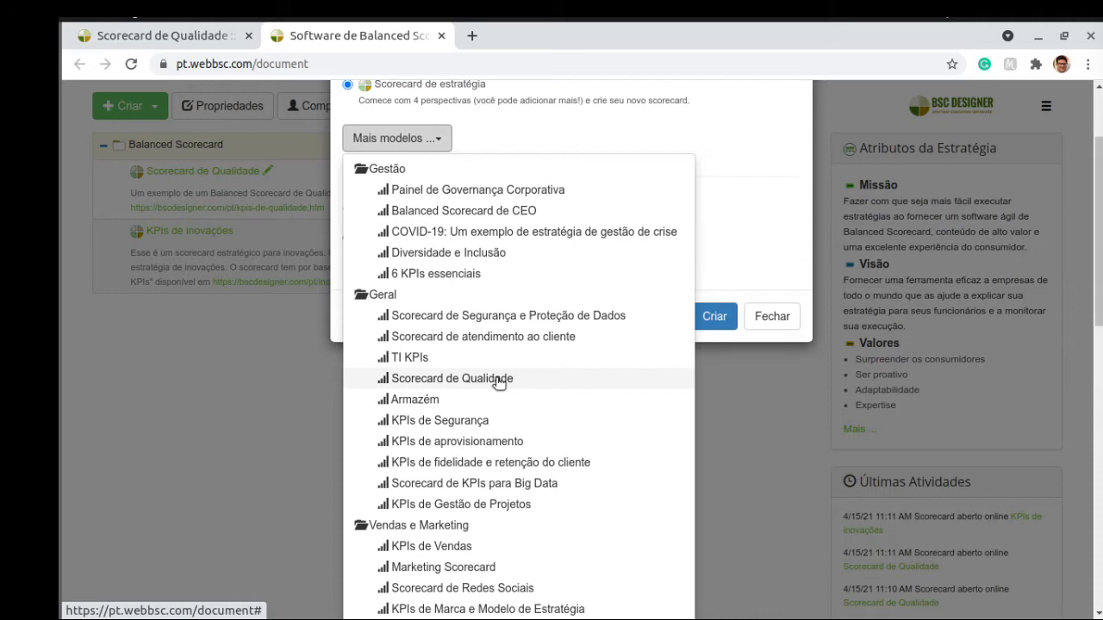
scroll(498, 381, down, 2)
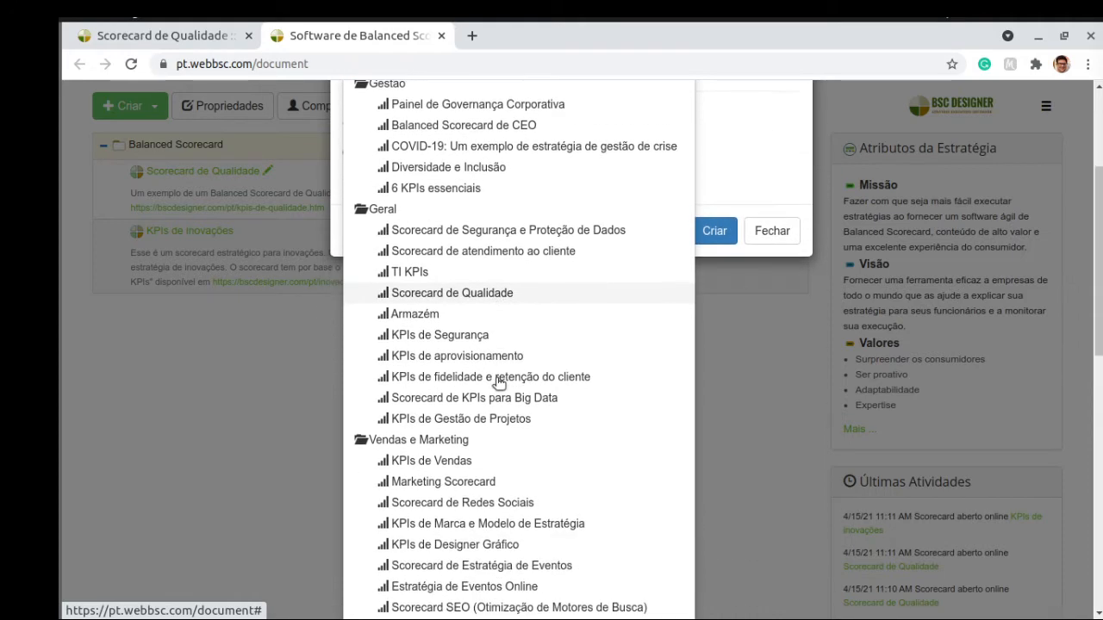
scroll(498, 382, down, 2)
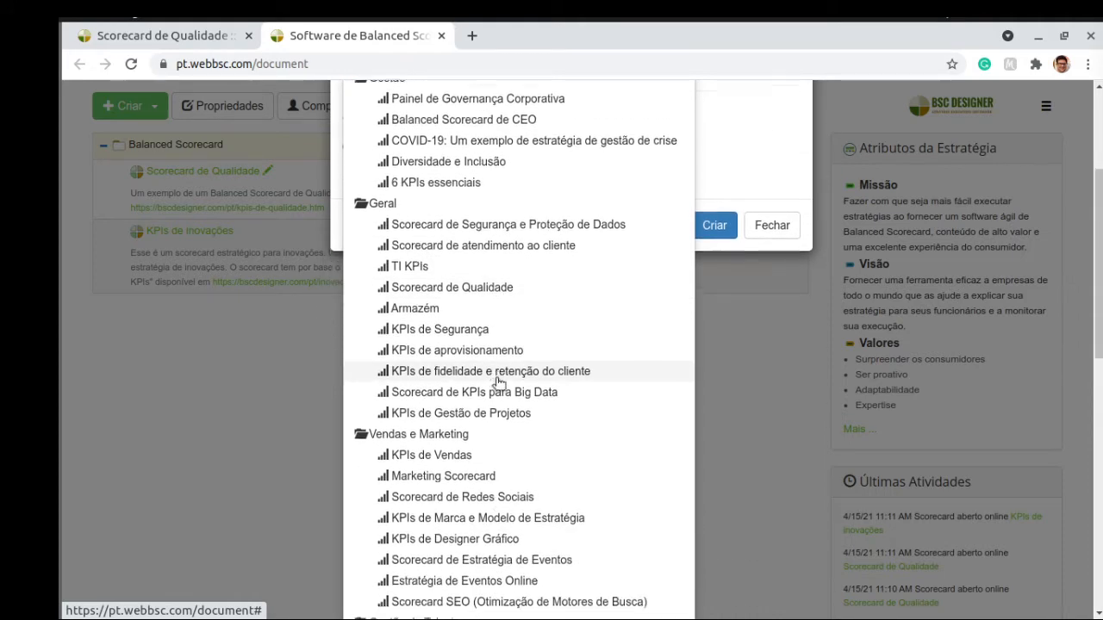
scroll(498, 382, down, 2)
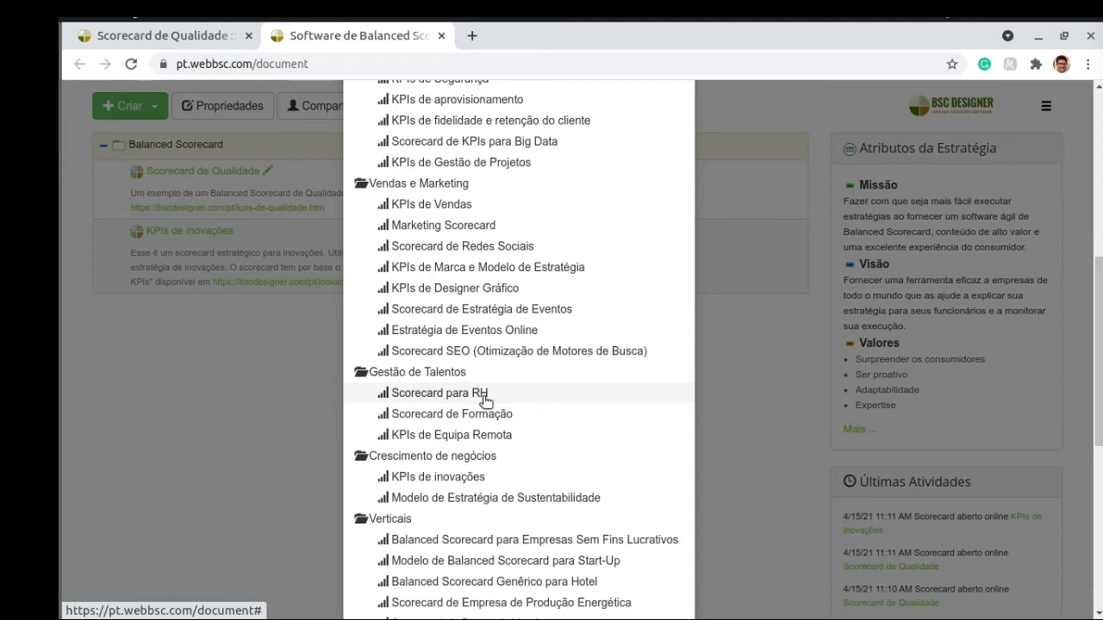
scroll(485, 401, down, 4)
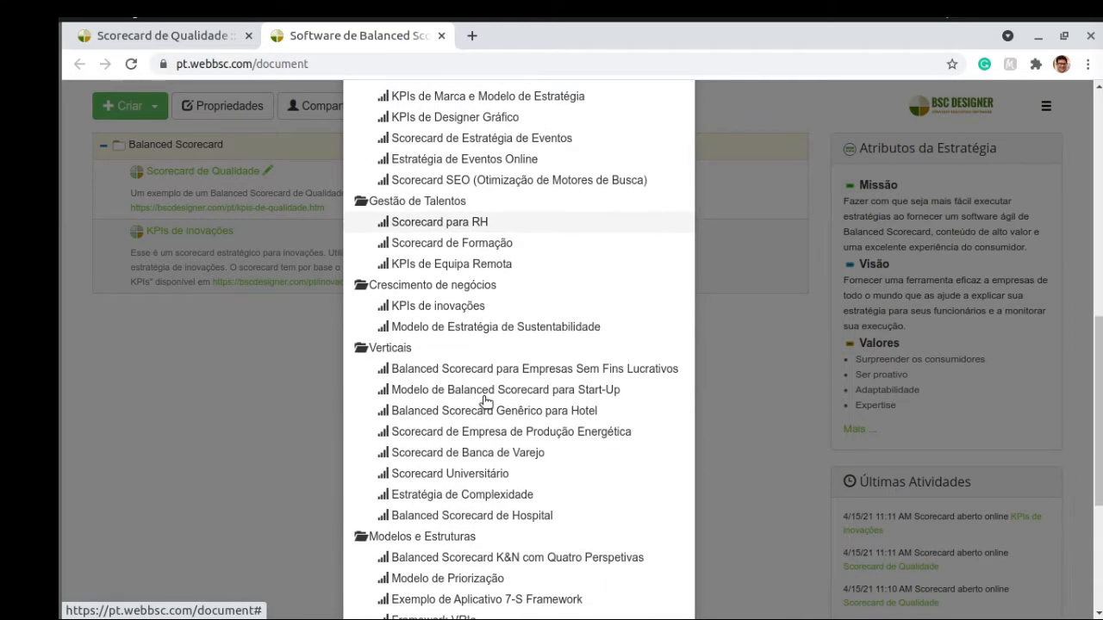
scroll(485, 401, down, 1)
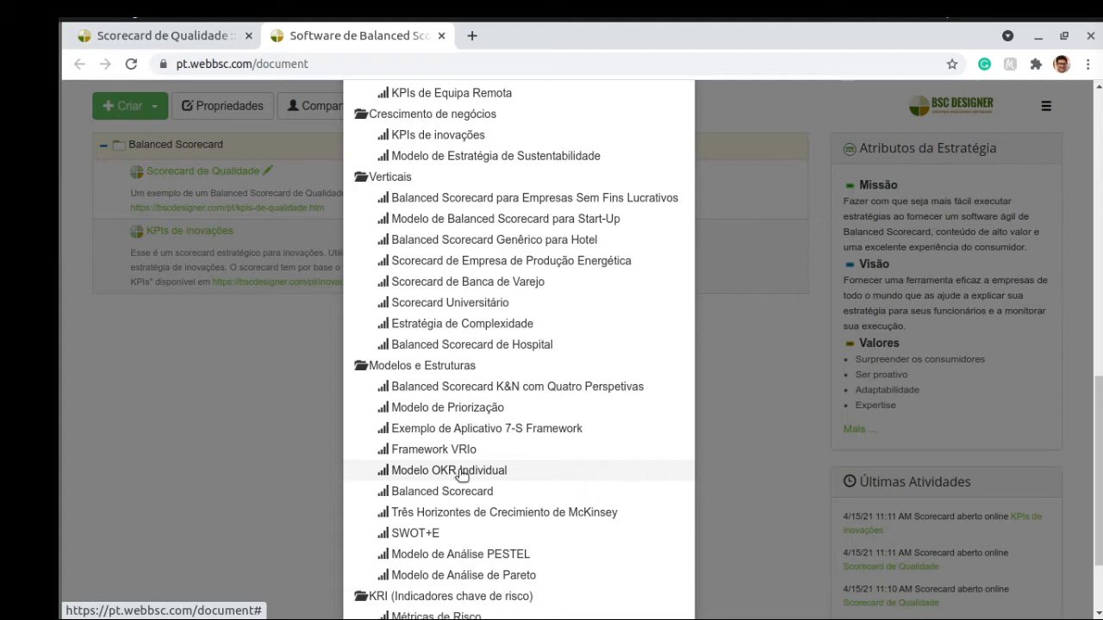
scroll(461, 475, up, 12)
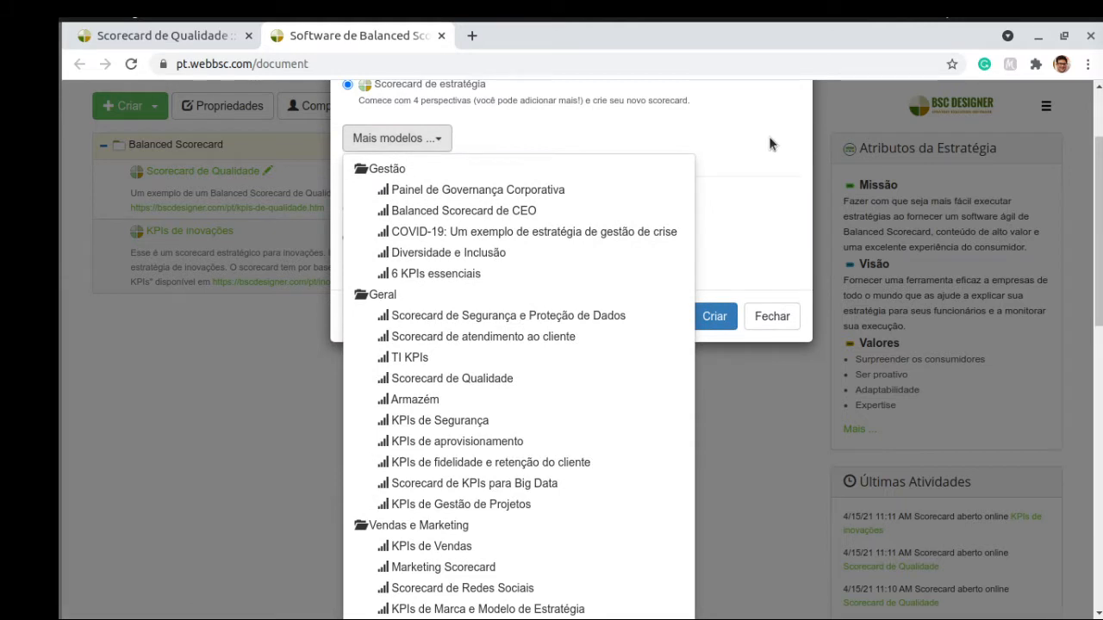
click(769, 138)
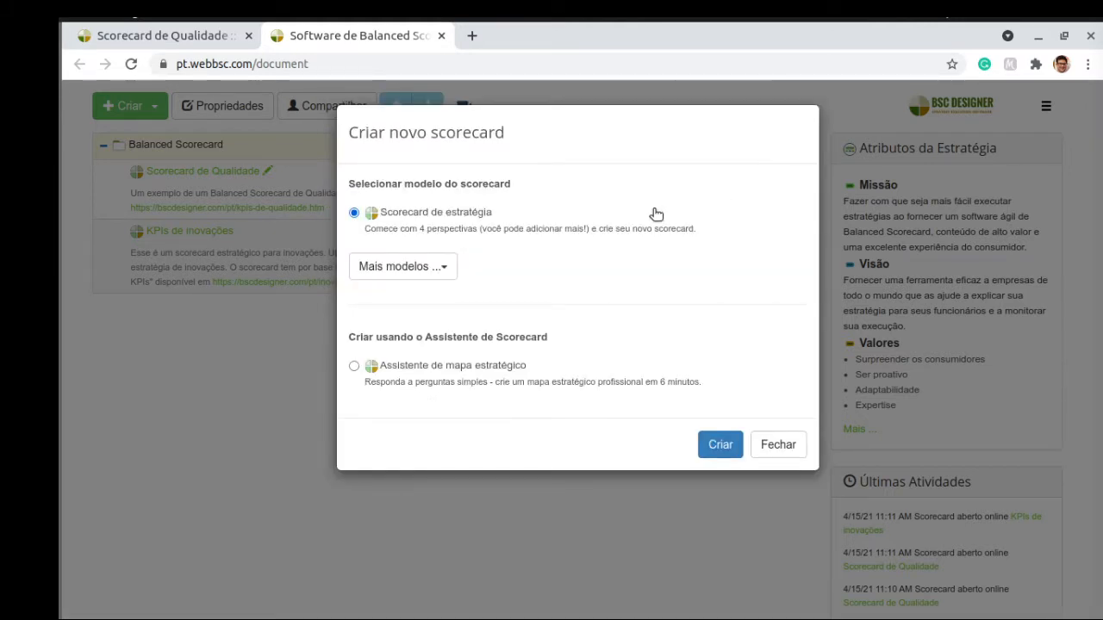
Create the new scorecard from the Scorecard de estratégia template instead of the Assistente de mapa estratégico.
click(354, 365)
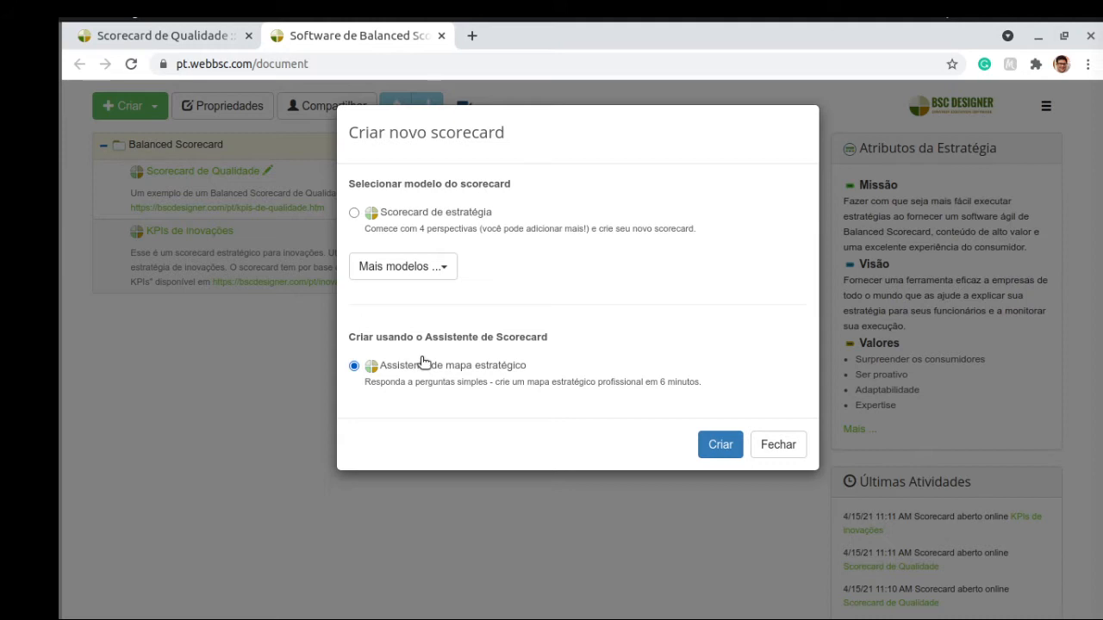
click(353, 213)
click(713, 446)
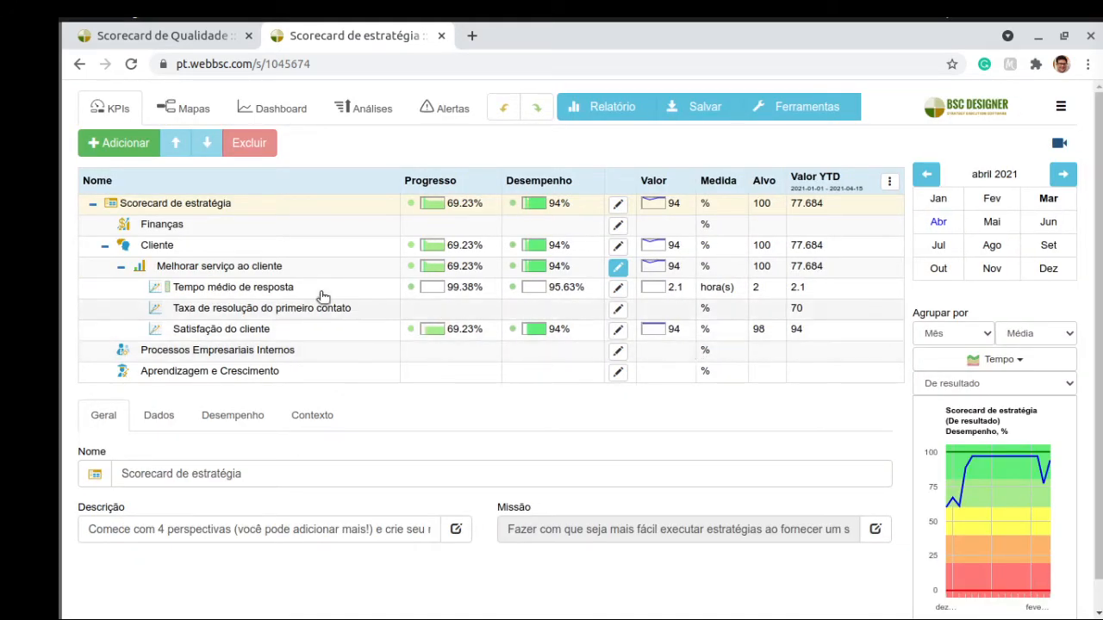
Delete the objective Melhorar serviço ao cliente from the Cliente perspective.
click(255, 270)
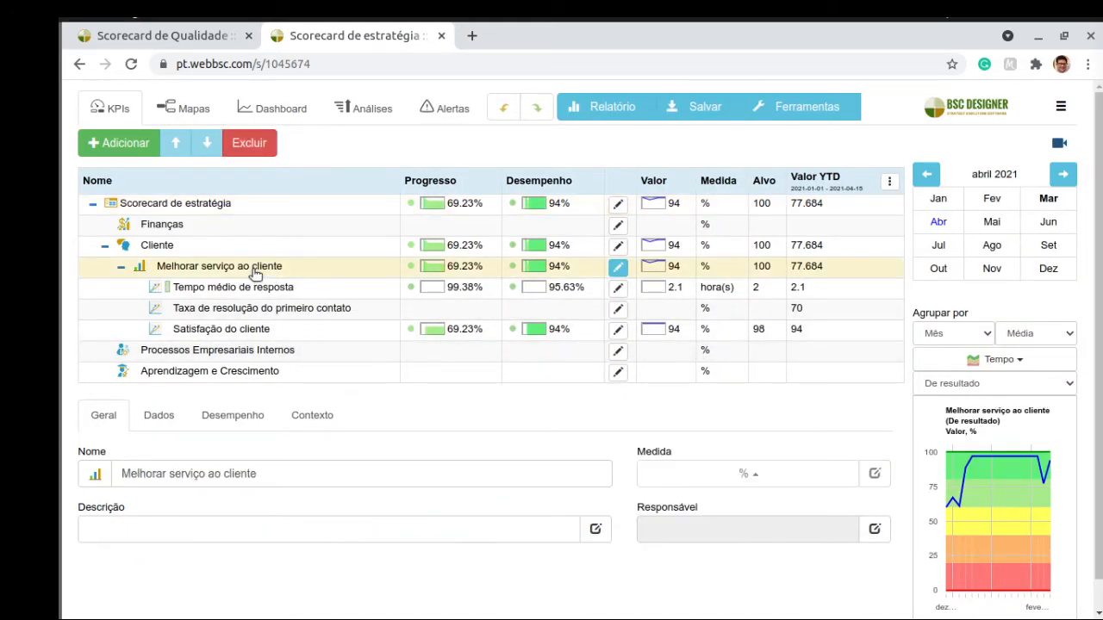
click(239, 146)
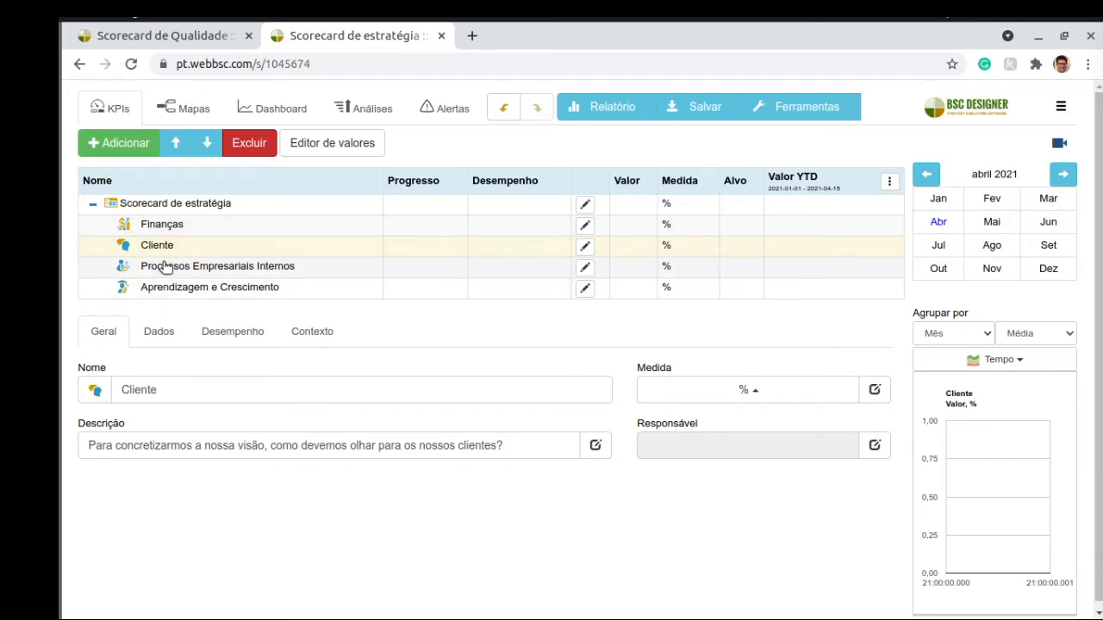
Check the new scorecard's strategy map, and select the Finanças perspective among its KPIs.
click(173, 113)
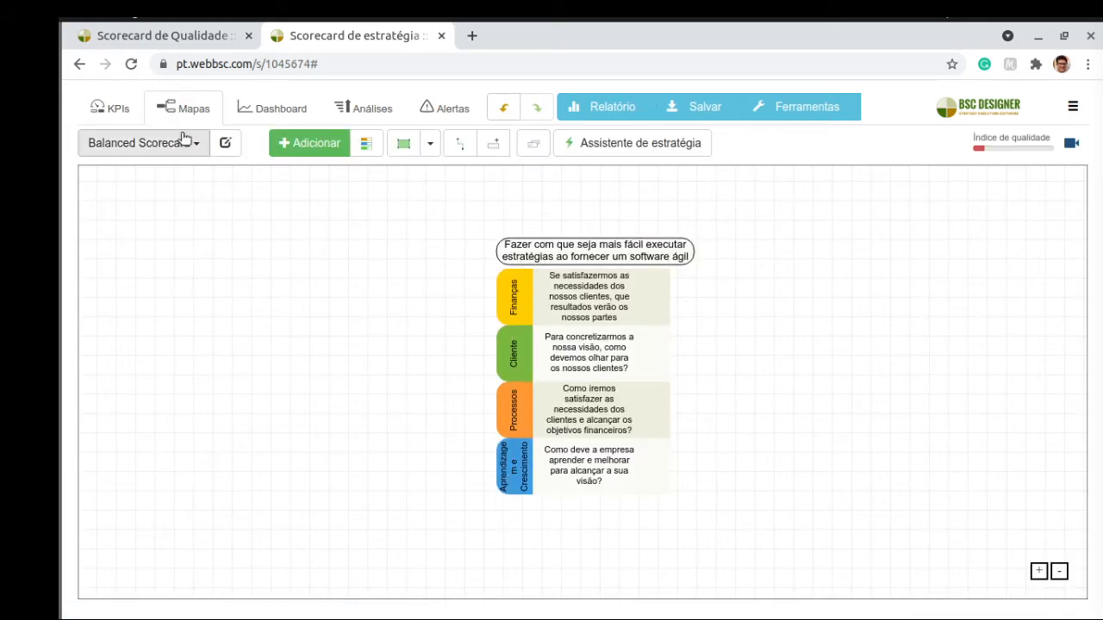
click(111, 115)
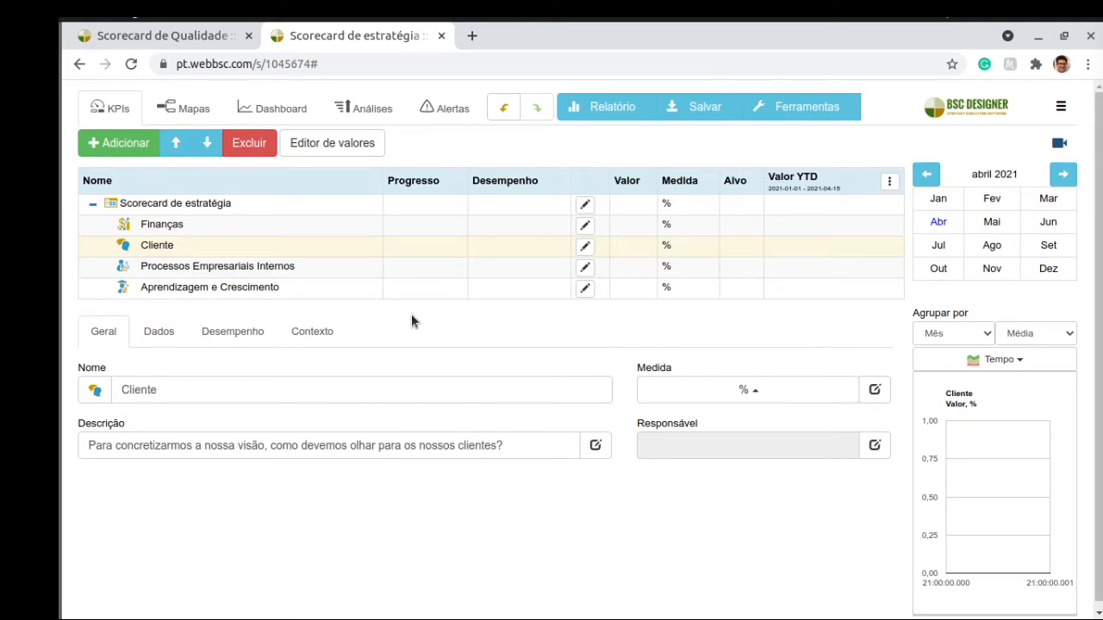
click(183, 224)
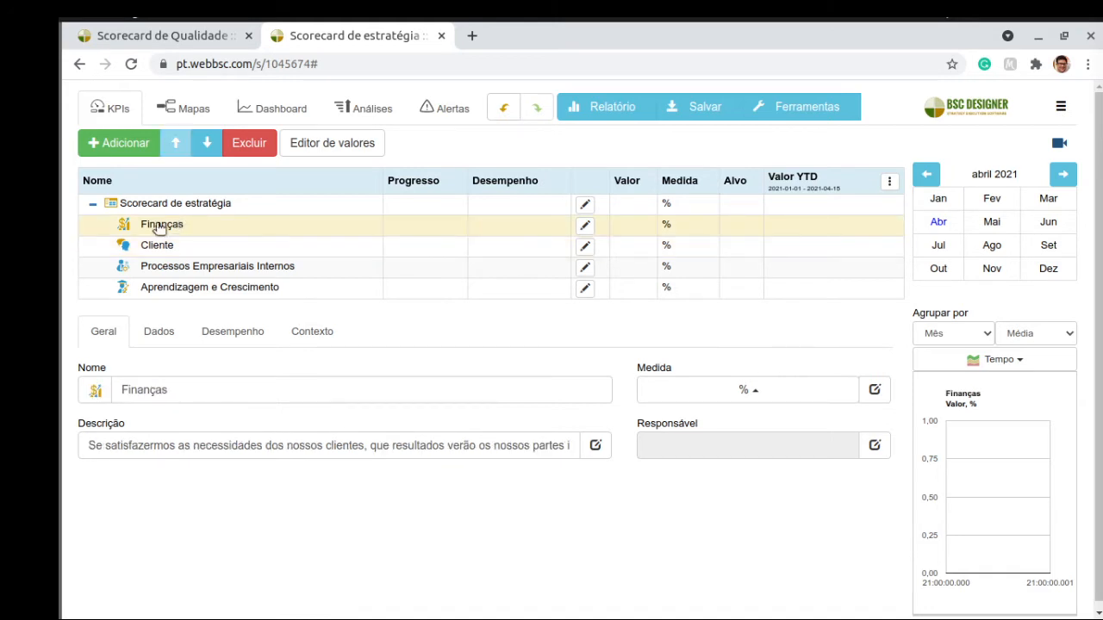
Add an item named Melhorar os lucros under the Finanças perspective.
click(123, 144)
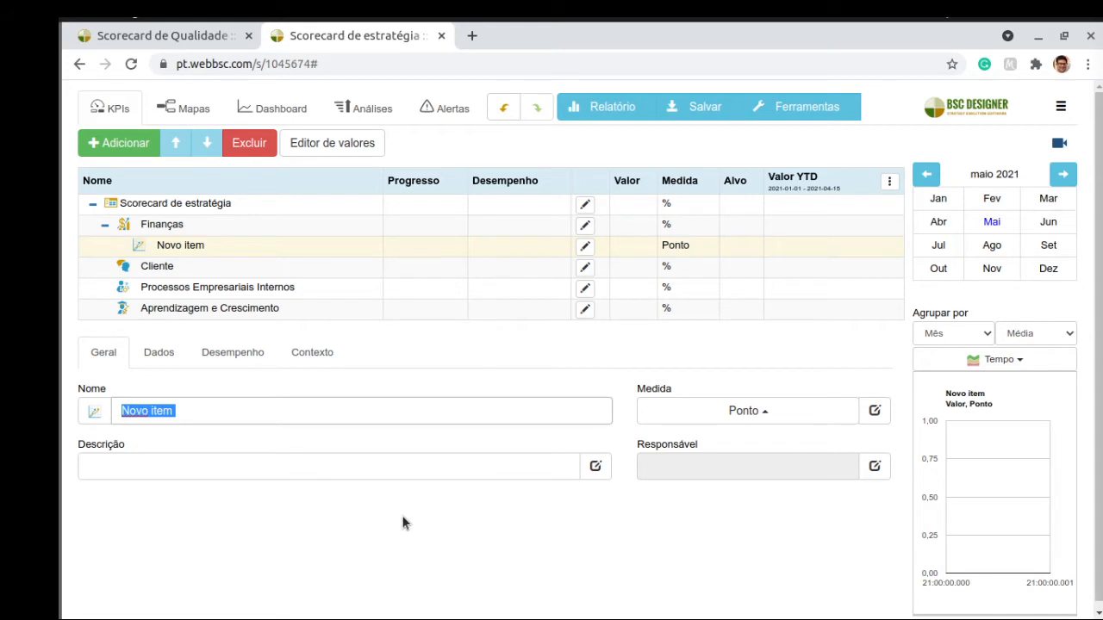
text(Melhorar )
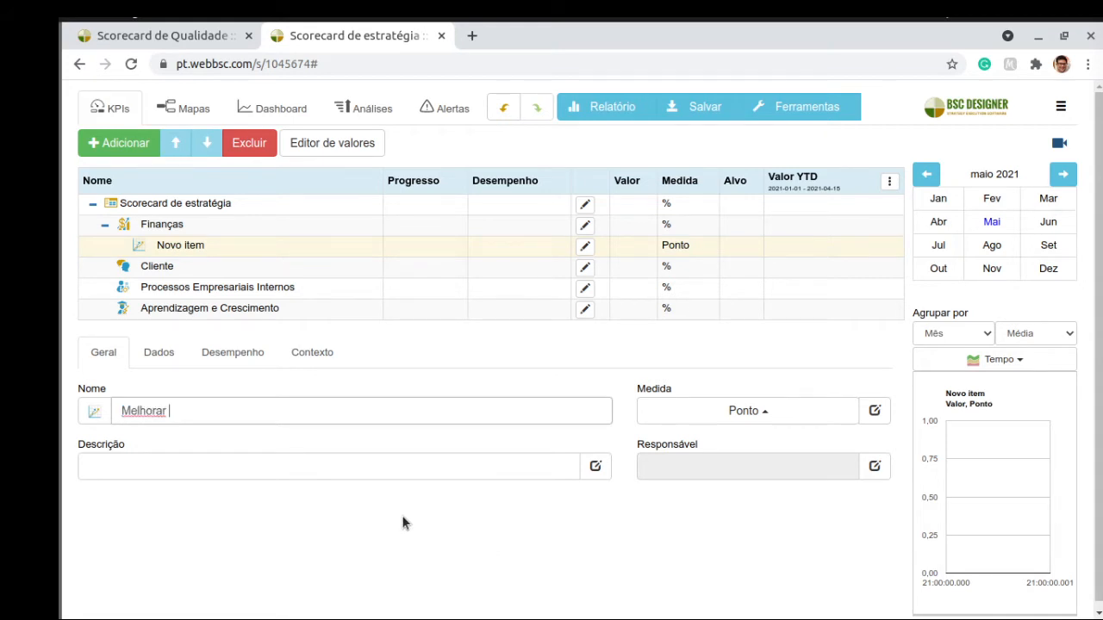
text(os lucros)
click(532, 371)
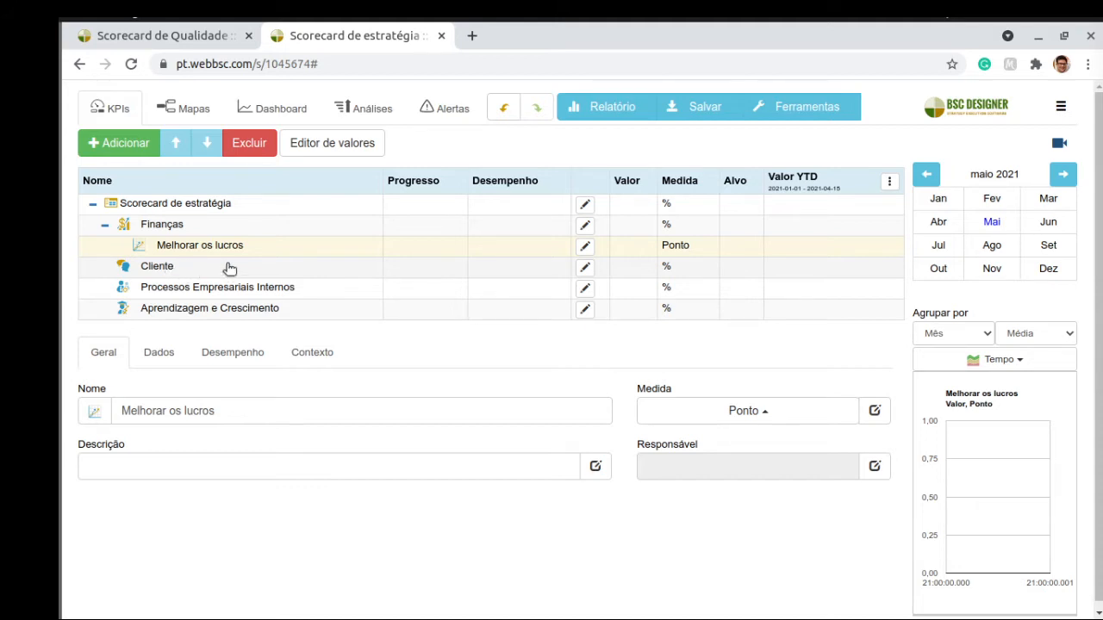
Add an item named Melhorar atendimento ao cliente under the Cliente perspective.
click(158, 268)
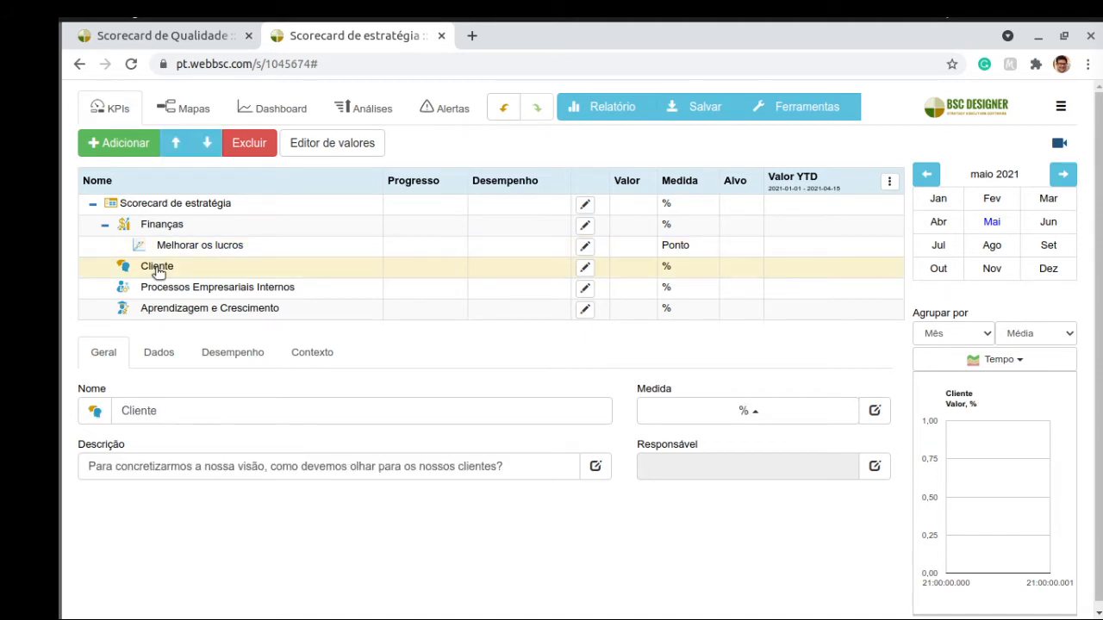
click(125, 147)
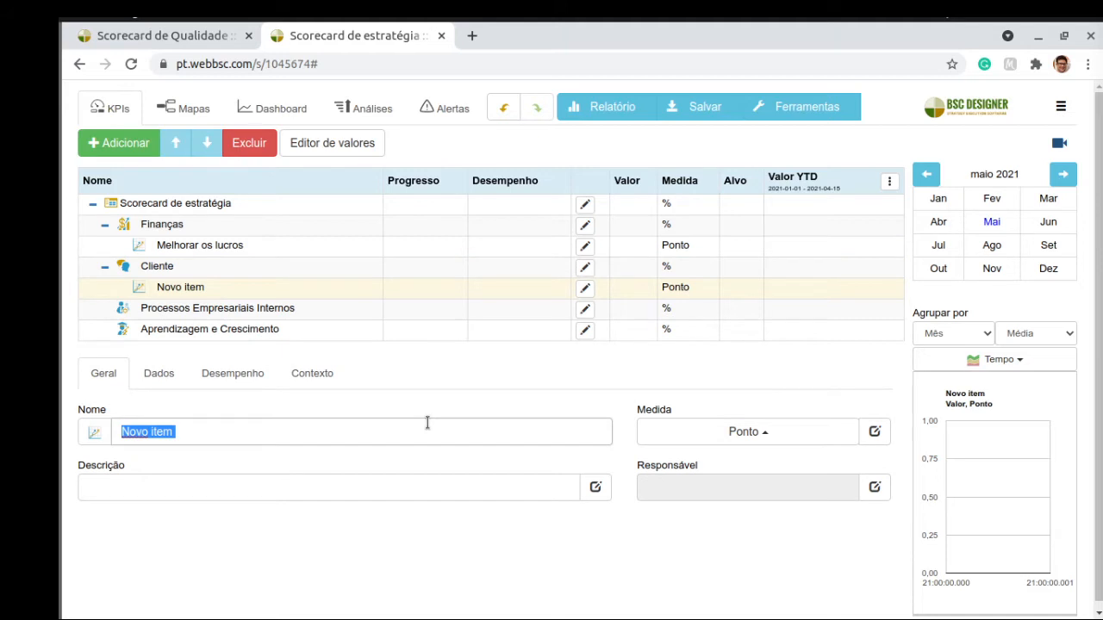
text(Melhora)
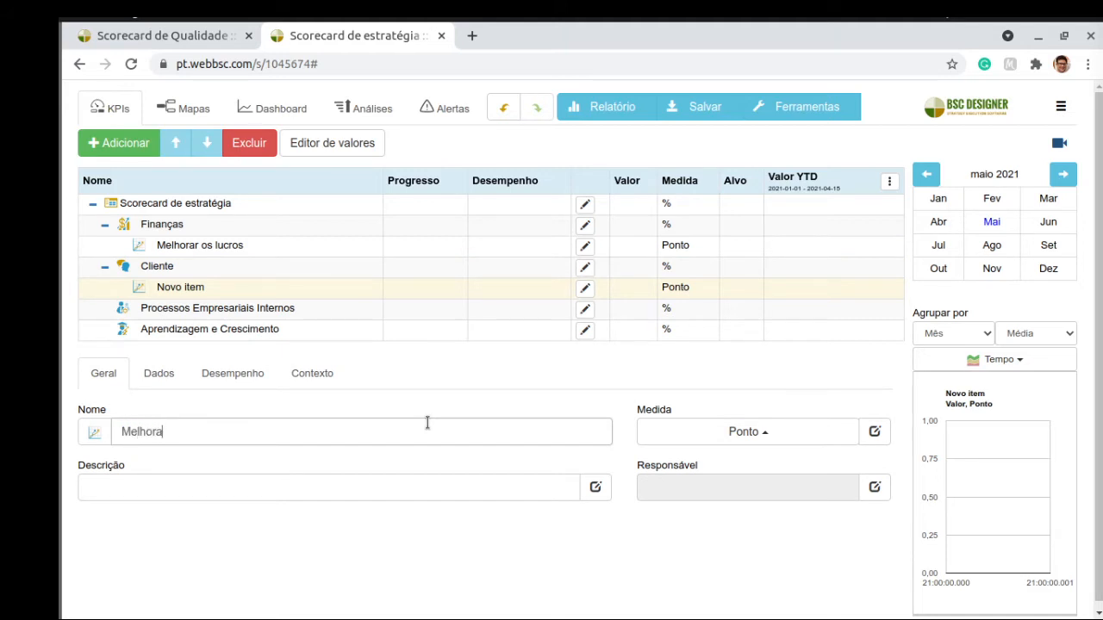
text(r o atendimento )
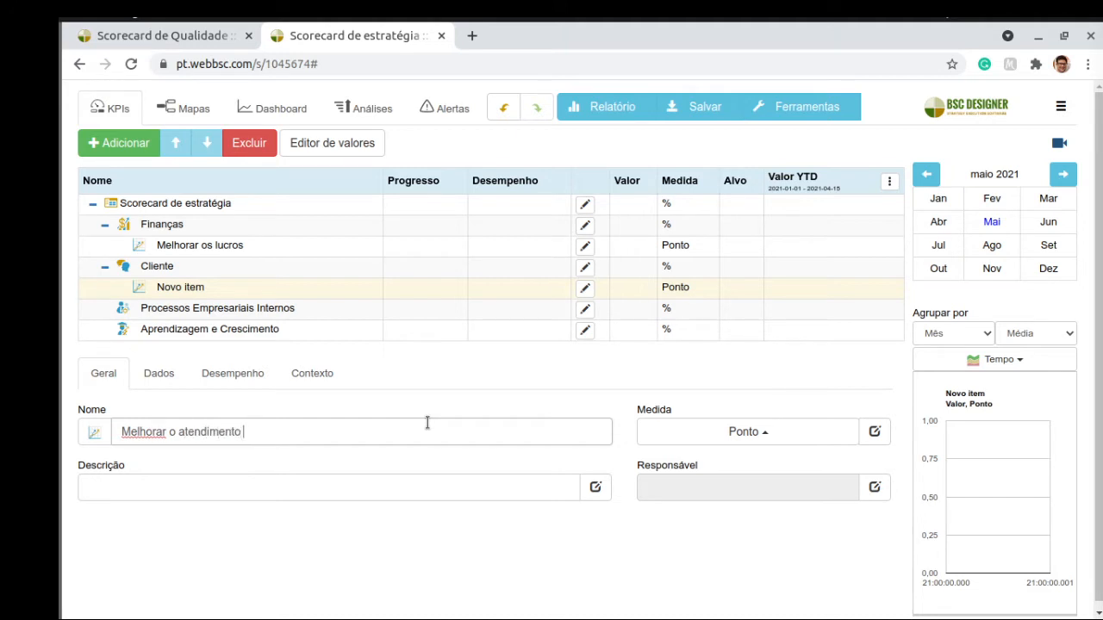
text(ao cliente)
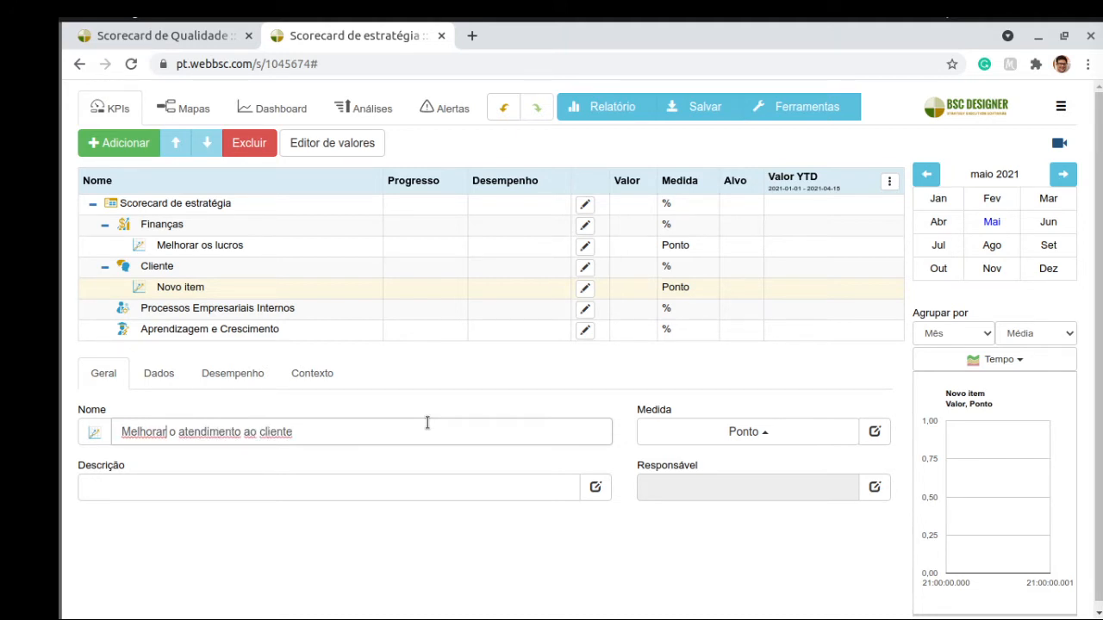
key(Delete)
key(Delete)
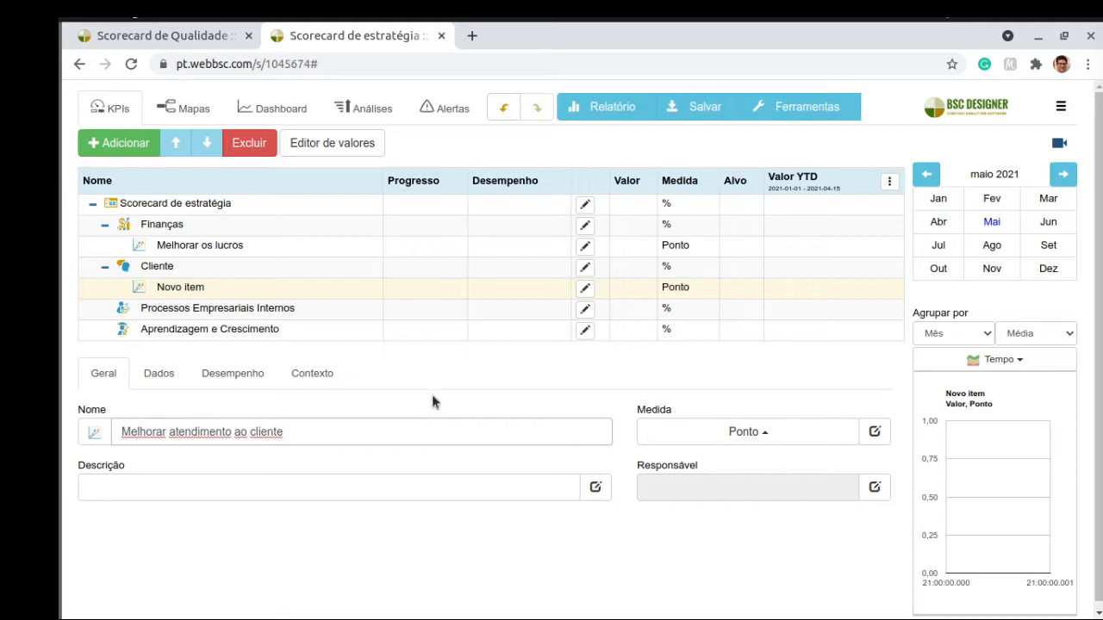
click(437, 361)
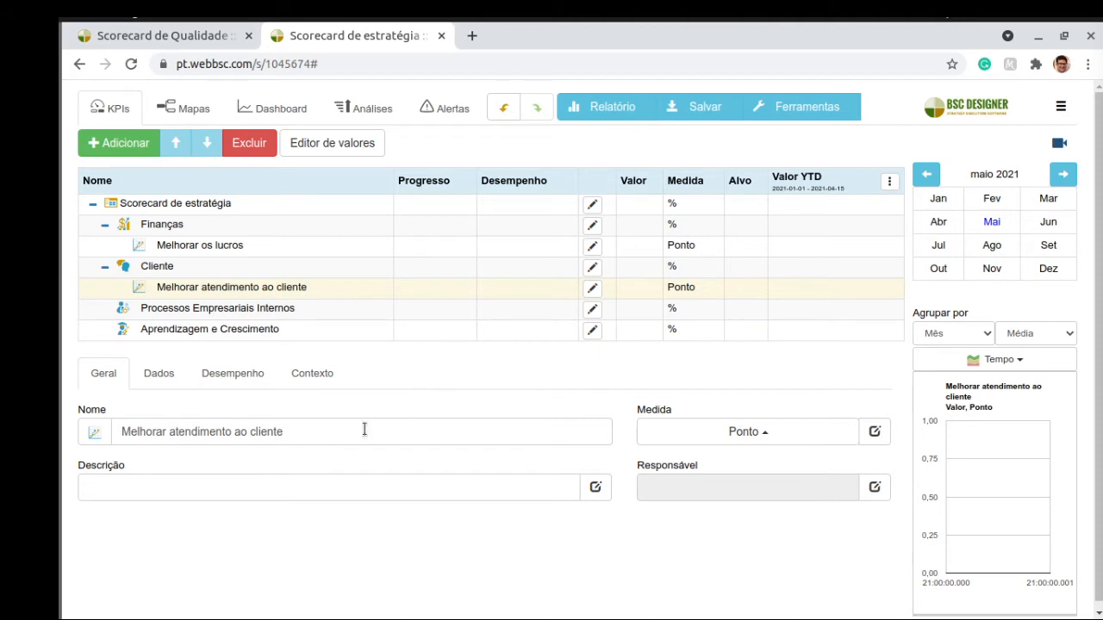
Add a second Cliente item named Melhorar o produto, and check the new objectives on the strategy map.
click(159, 268)
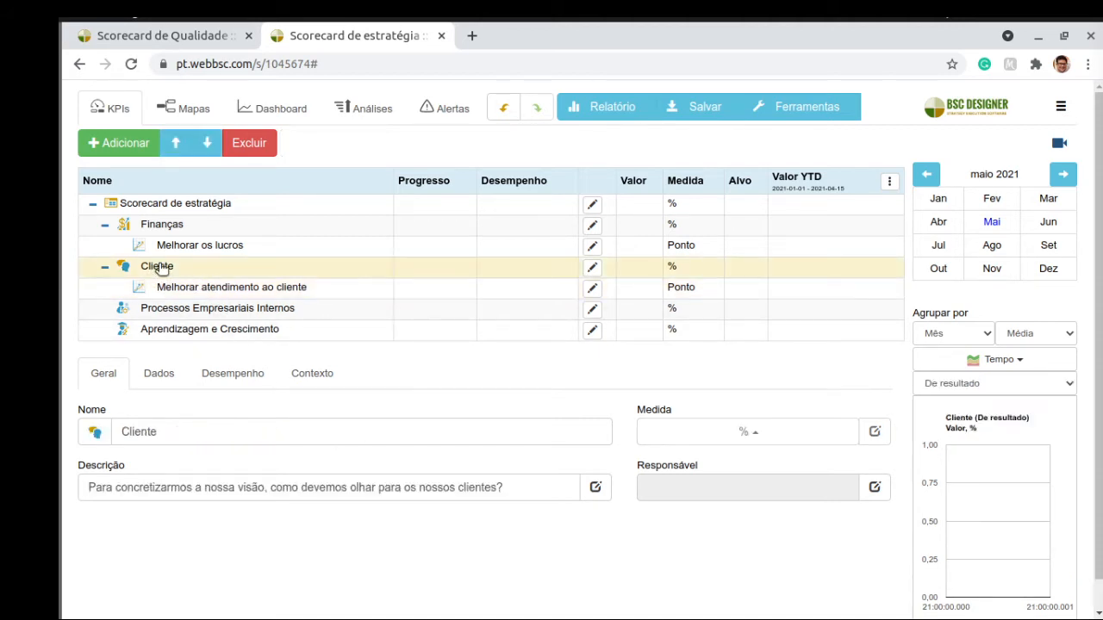
click(125, 148)
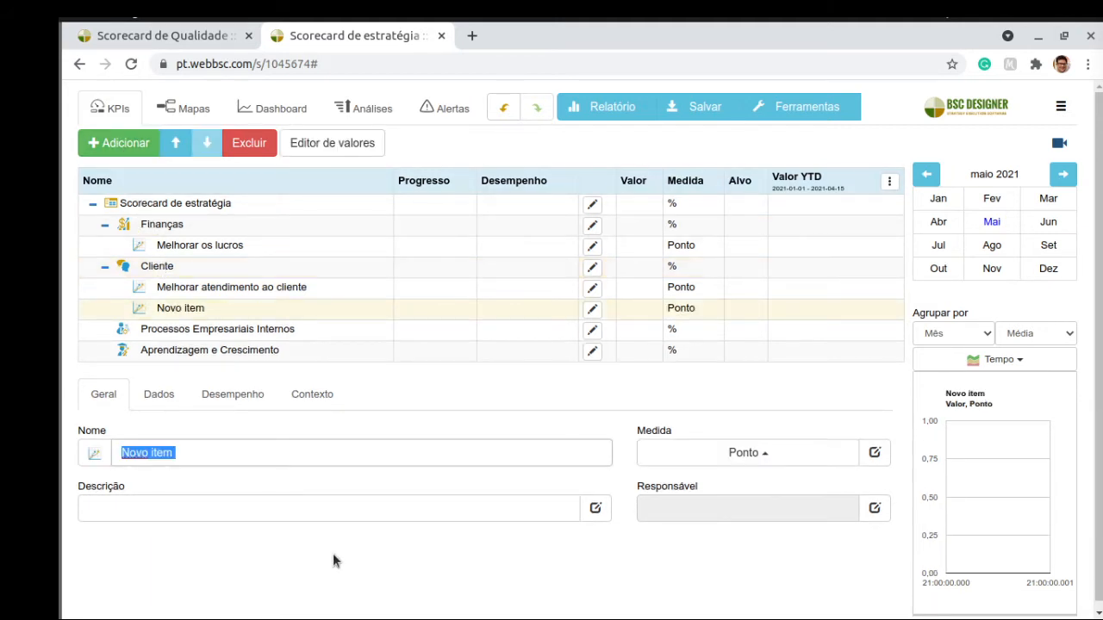
text(Melhorar o)
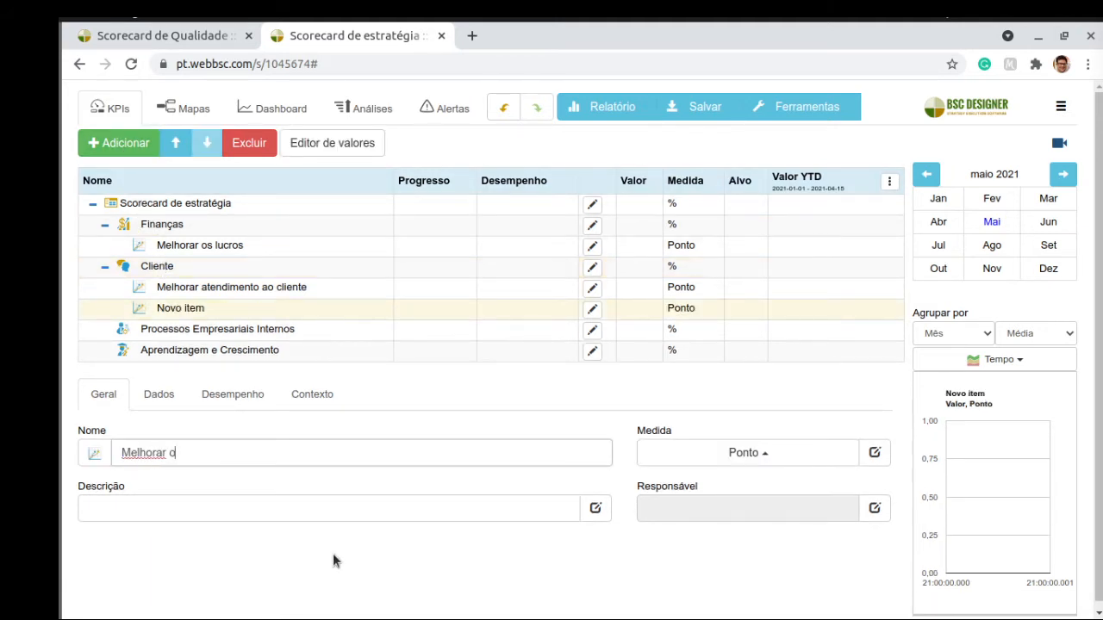
text( produto)
click(445, 380)
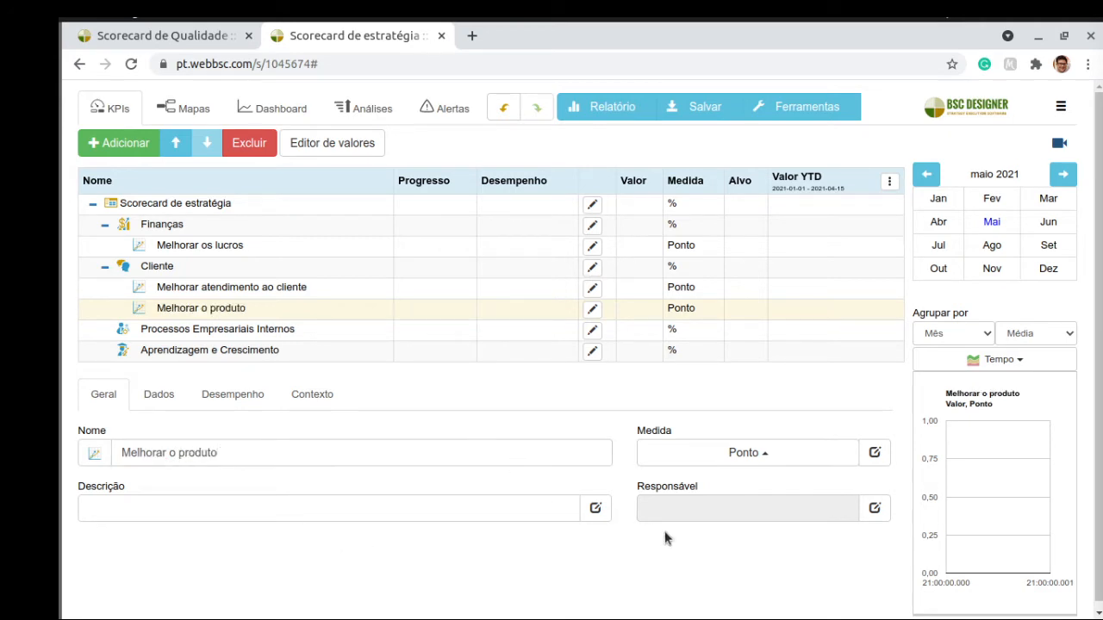
click(182, 115)
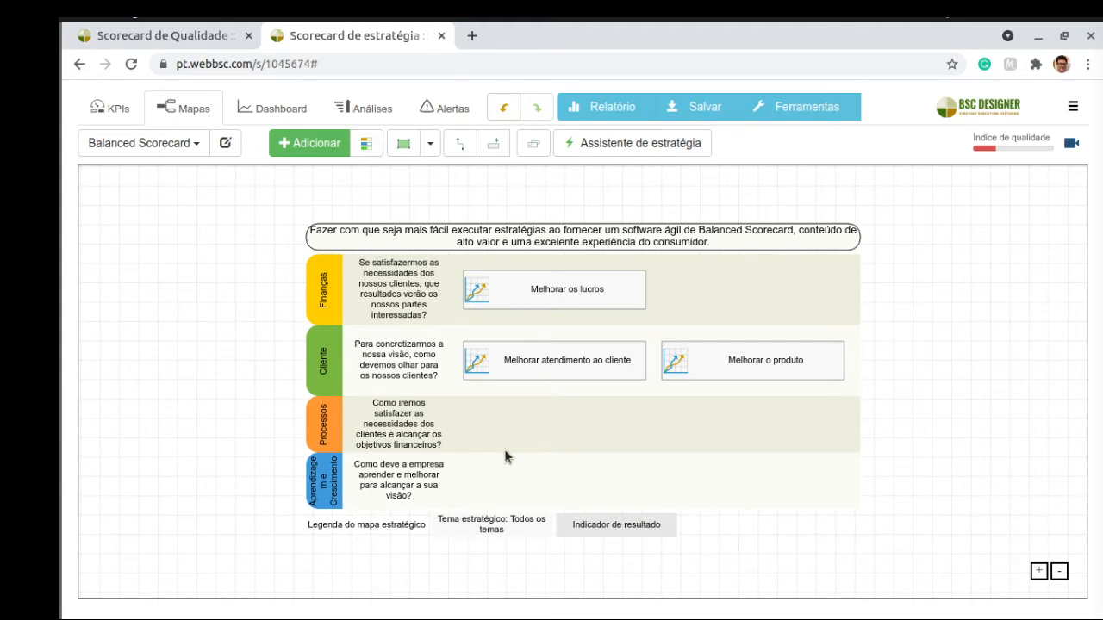
Return to the KPIs and add an indicator named Qualidade do produto under Melhorar o produto.
click(111, 113)
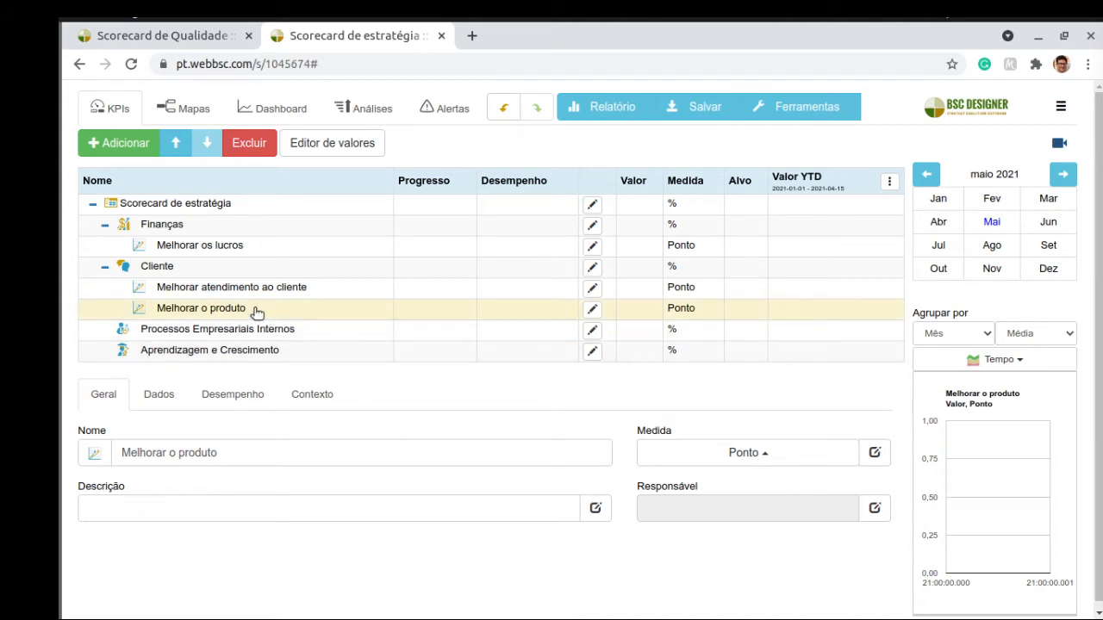
click(123, 144)
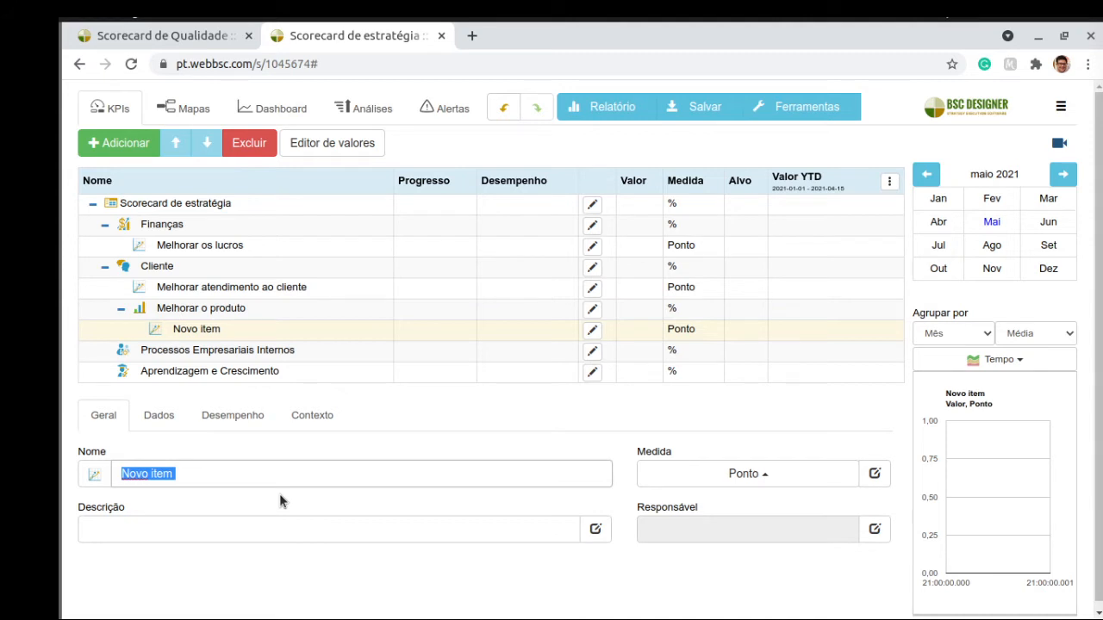
text(Qualidade )
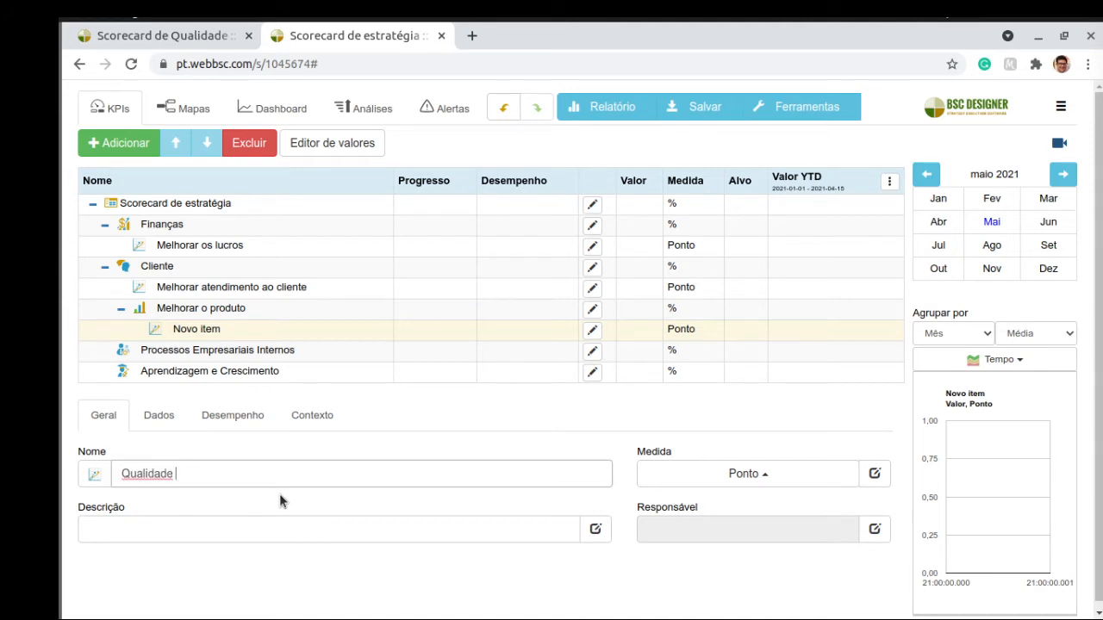
text(do produto)
click(367, 413)
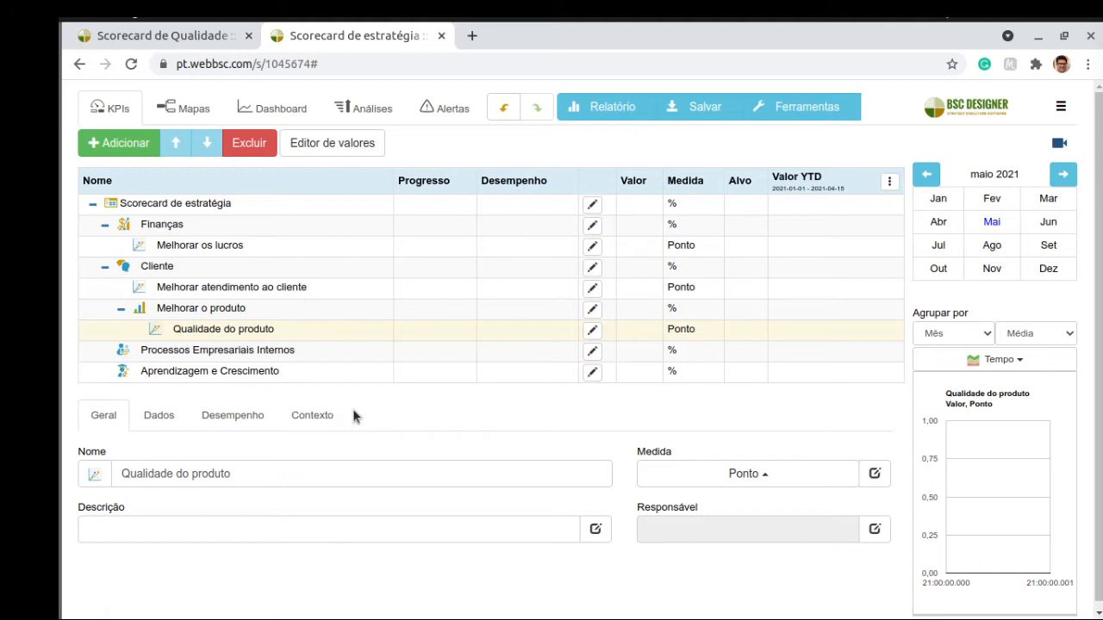
Describe Qualidade do produto as "Tornar o produto mais fácil de começar a ser usado por novos clientes" and set its measure to %.
click(193, 528)
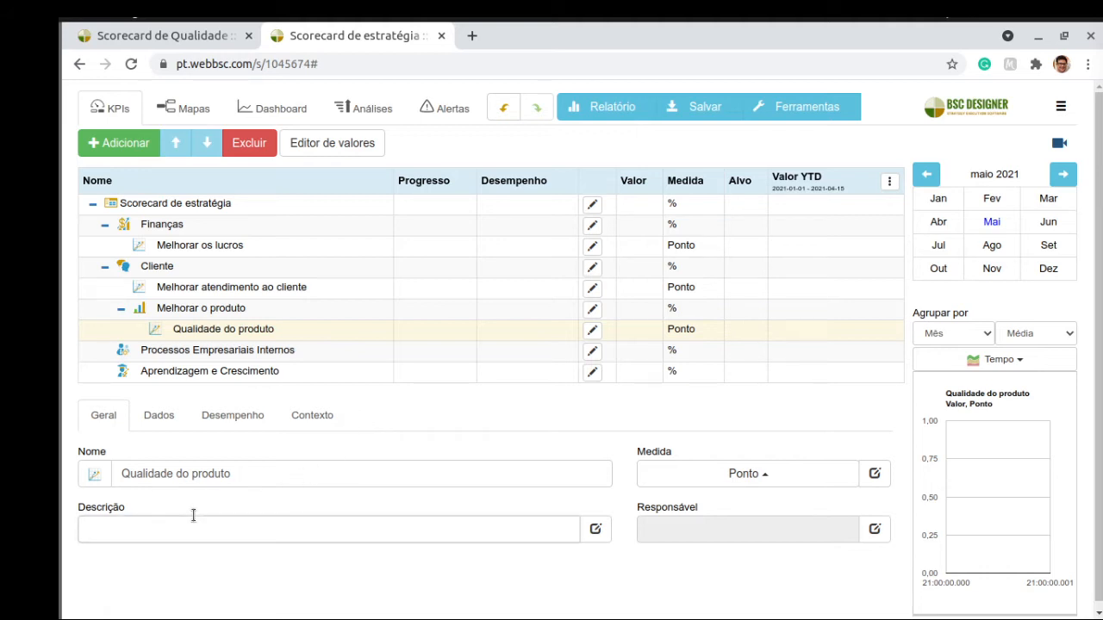
text(Tornar o produto mais f)
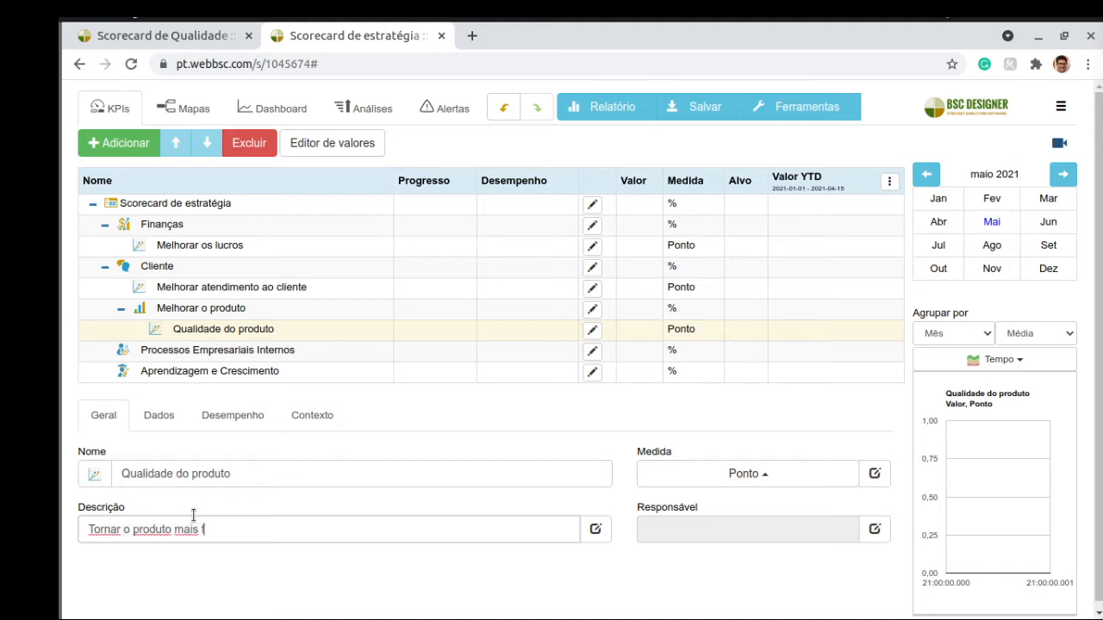
text(ácil de come)
text(çat)
key(BackSpace)
key(BackSpace)
key(BackSpace)
text(çar a ser usado )
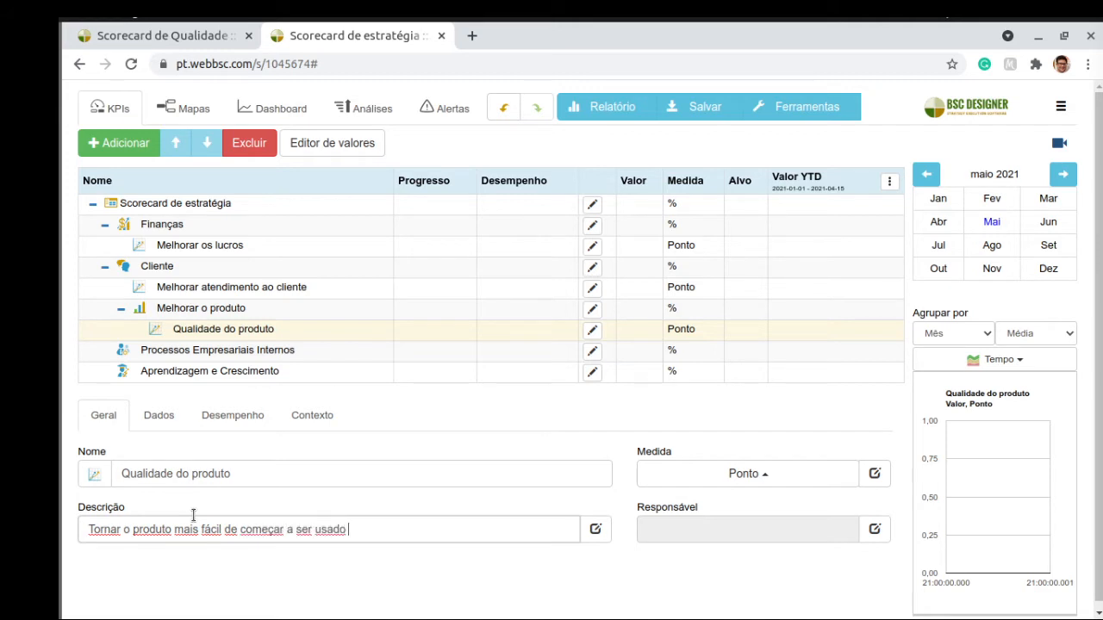
text(por novos clientes)
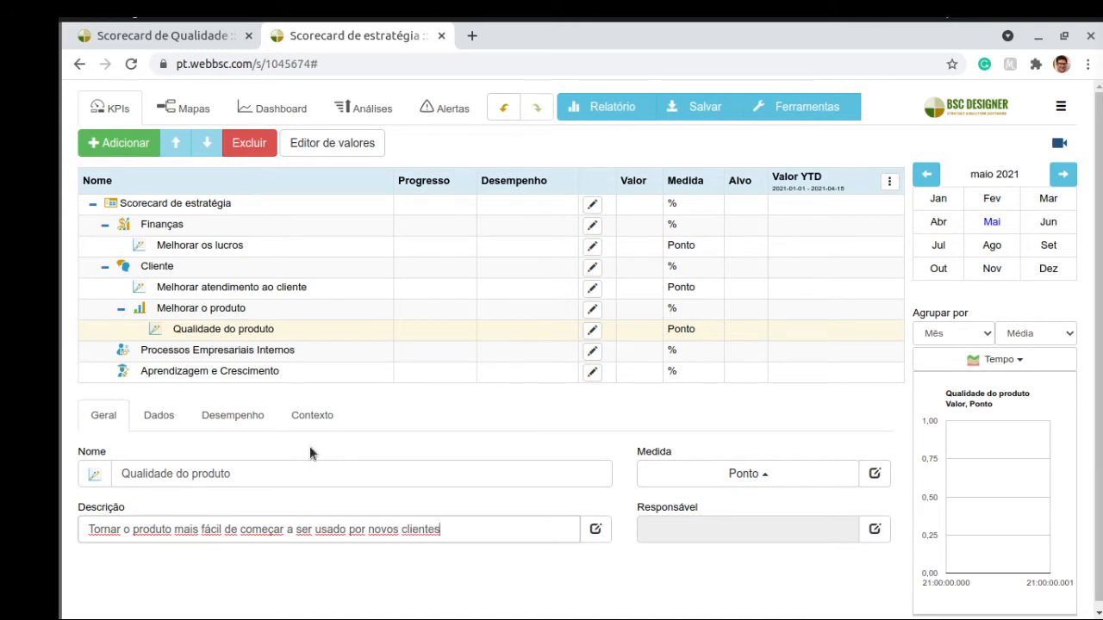
click(309, 442)
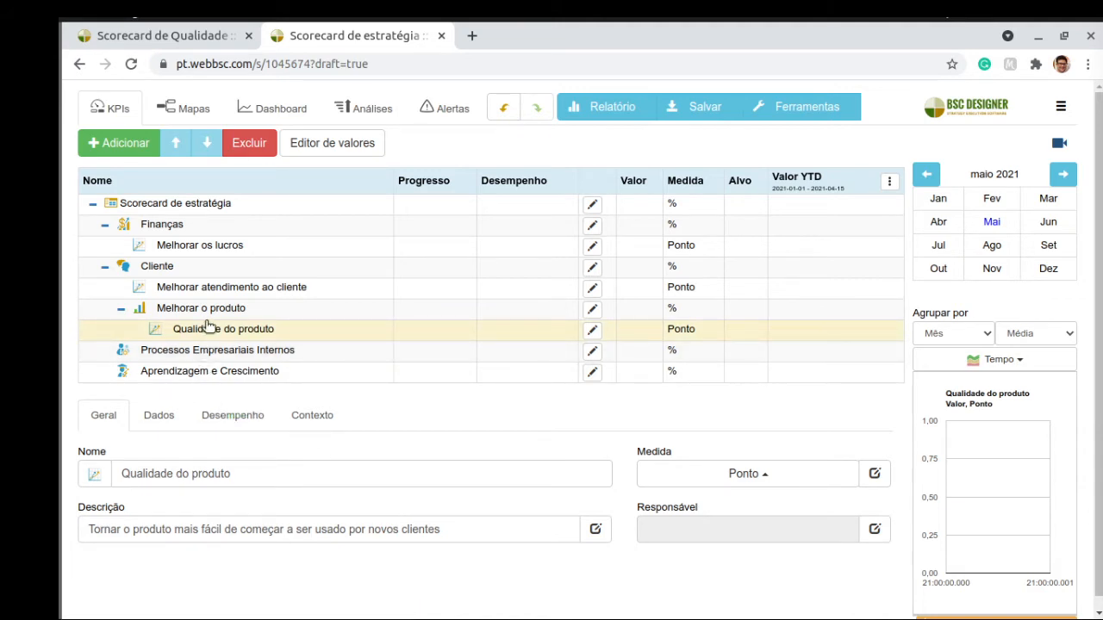
click(780, 483)
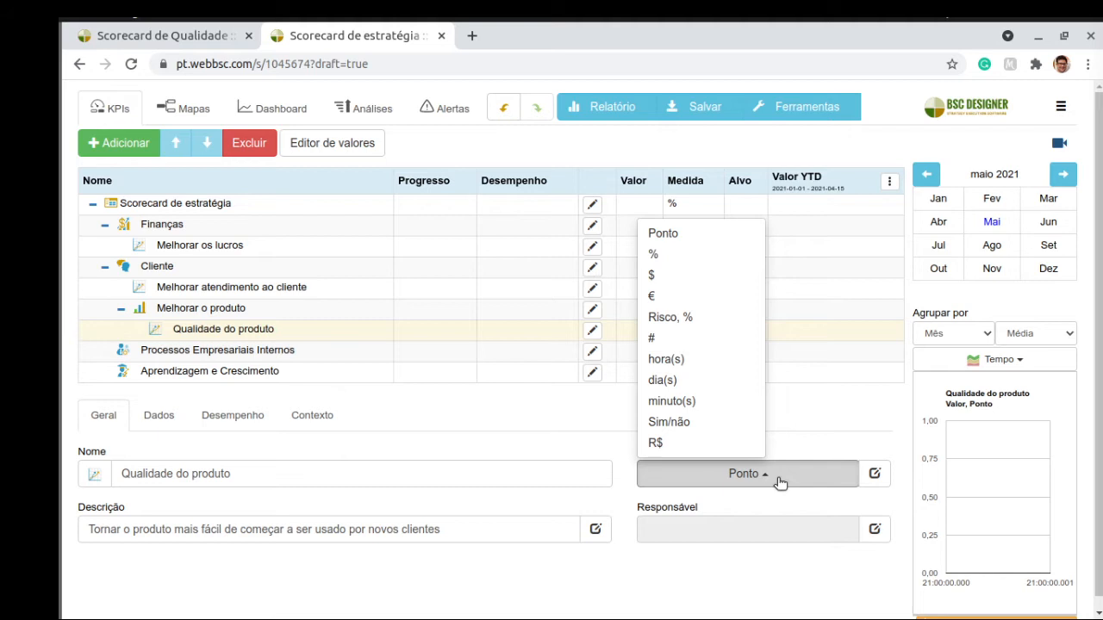
click(666, 255)
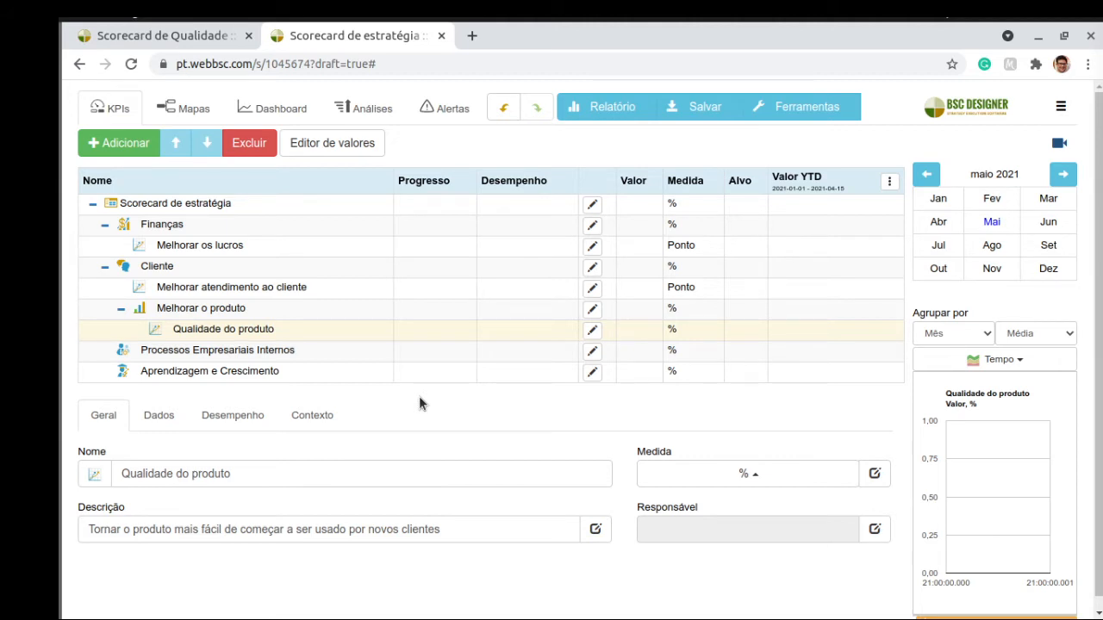
Set the baseline of the Qualidade do produto indicator to 65 and its value to 70.
click(165, 421)
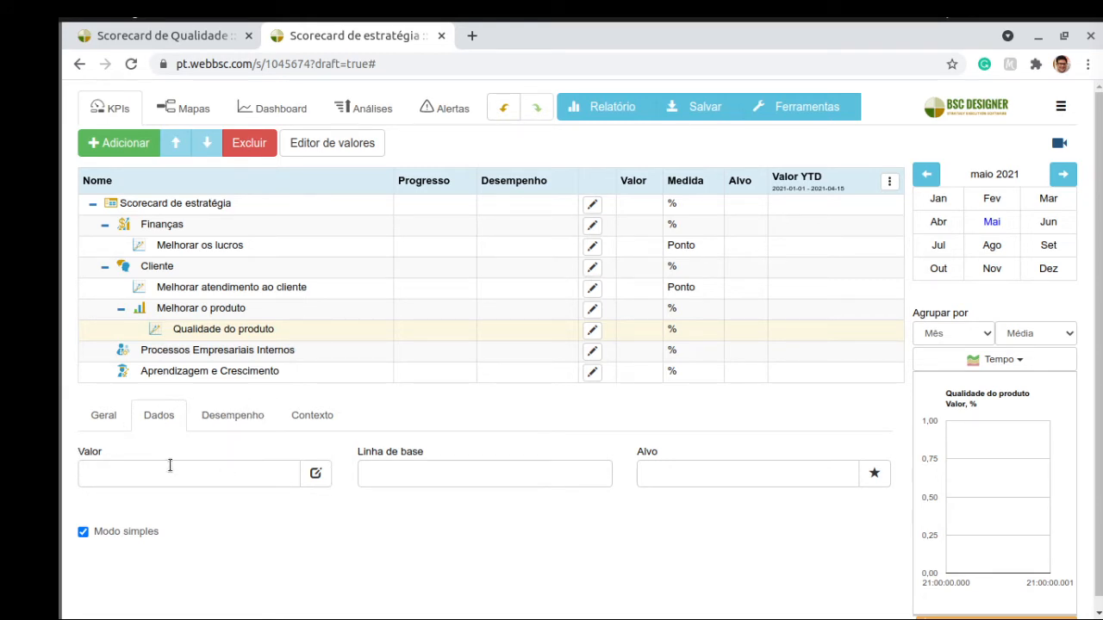
click(427, 469)
text(65)
click(441, 406)
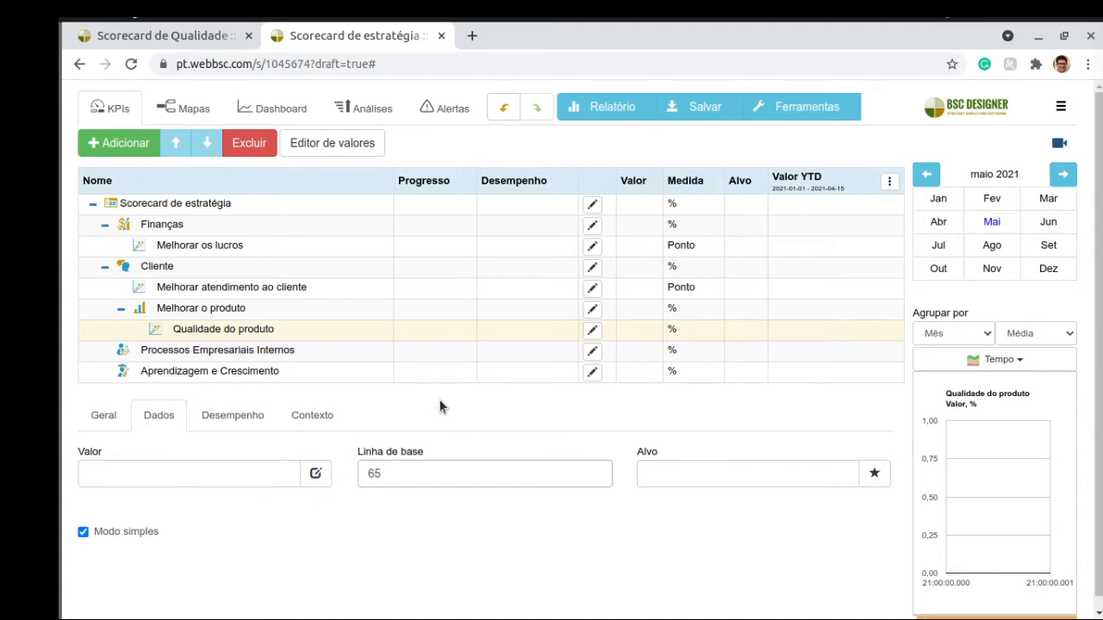
click(93, 484)
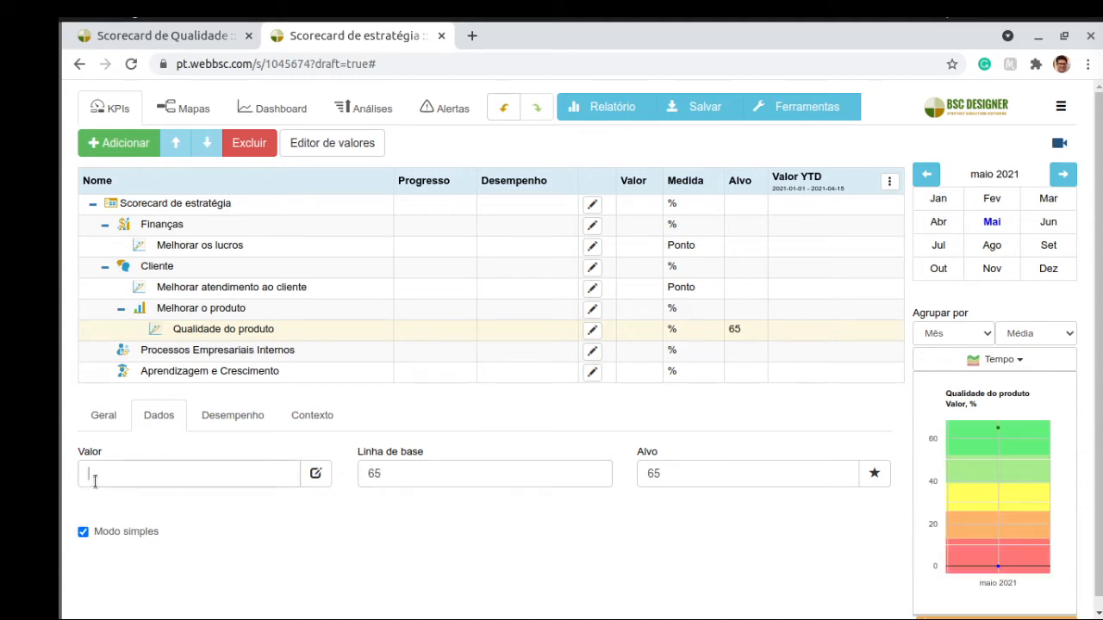
text(70)
click(397, 413)
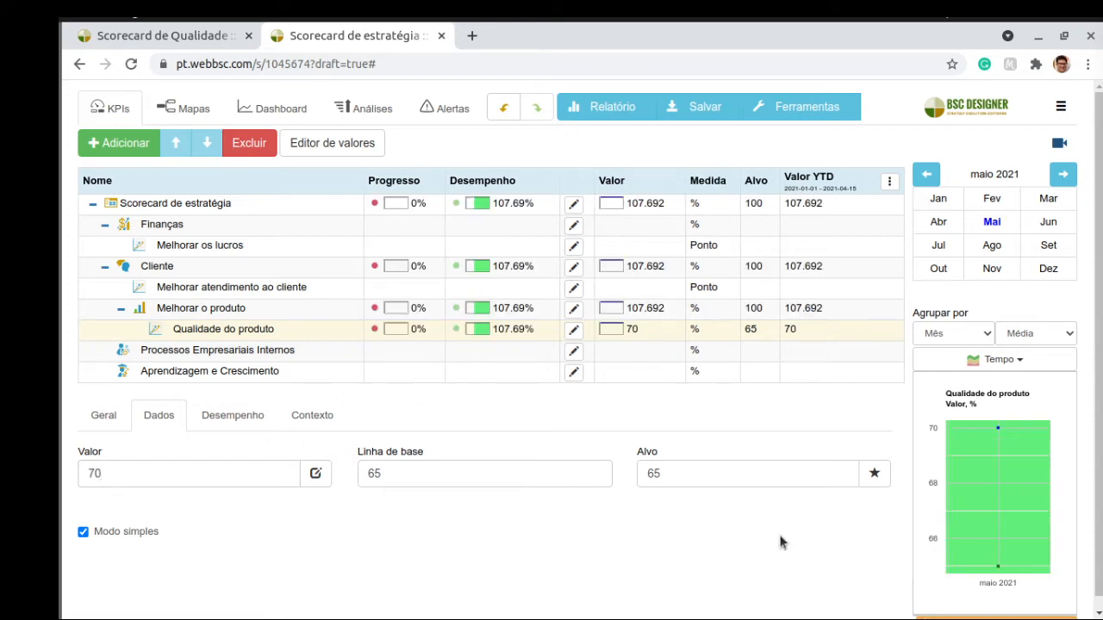
Set the target of the Qualidade do produto indicator to 90.
double_click(770, 474)
text(90)
click(623, 403)
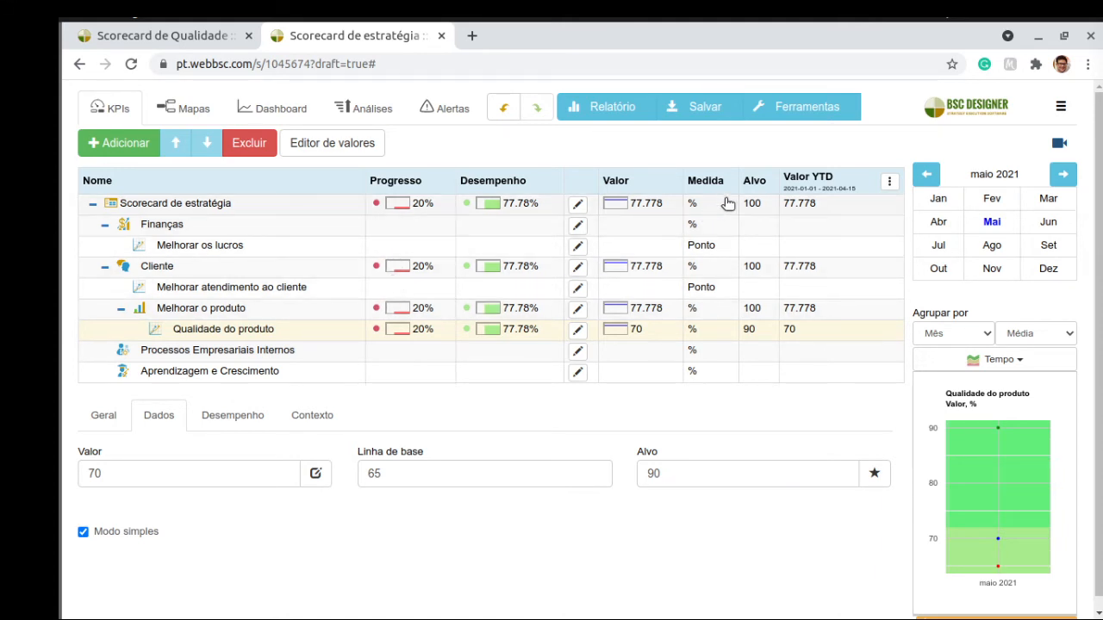
Start an indicator value import from an Excel spreadsheet and load the file Amostra-Dados.xlsx.
click(808, 115)
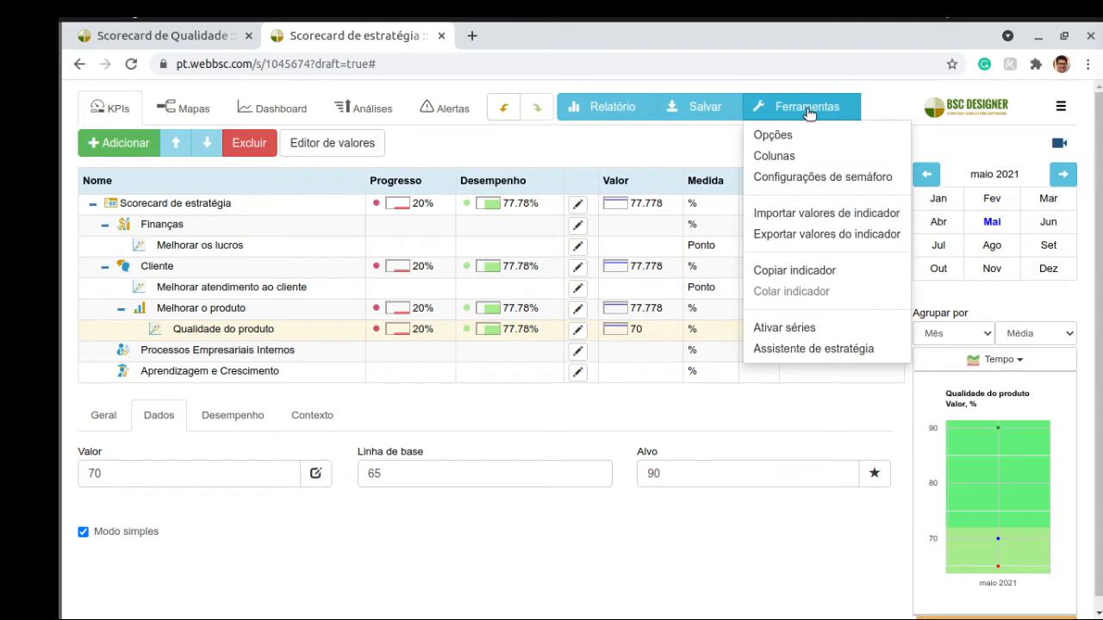
click(816, 214)
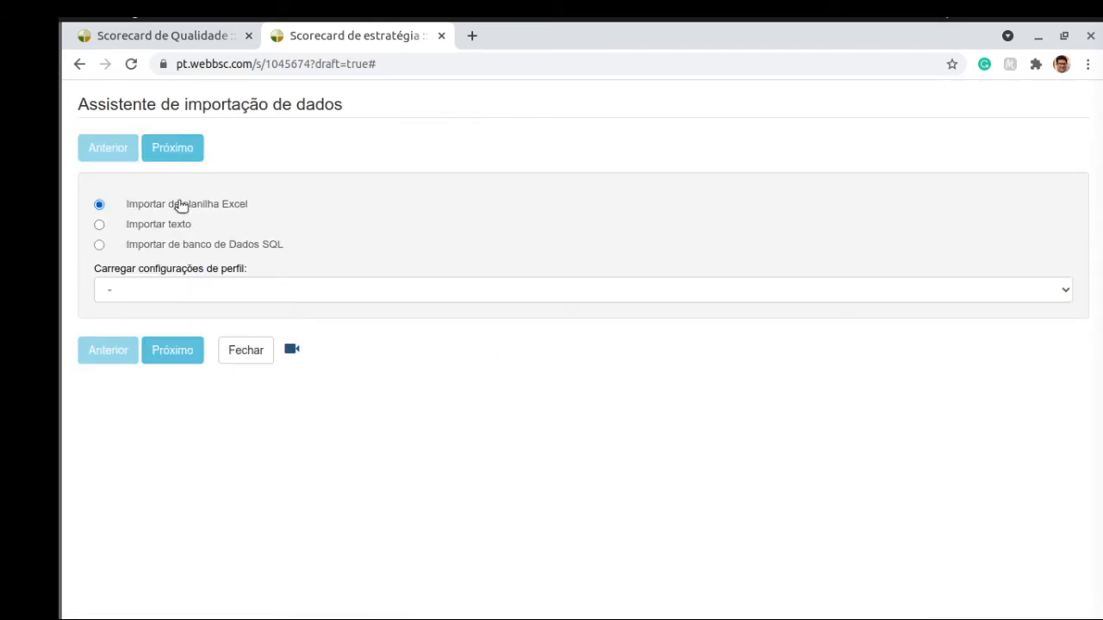
click(181, 349)
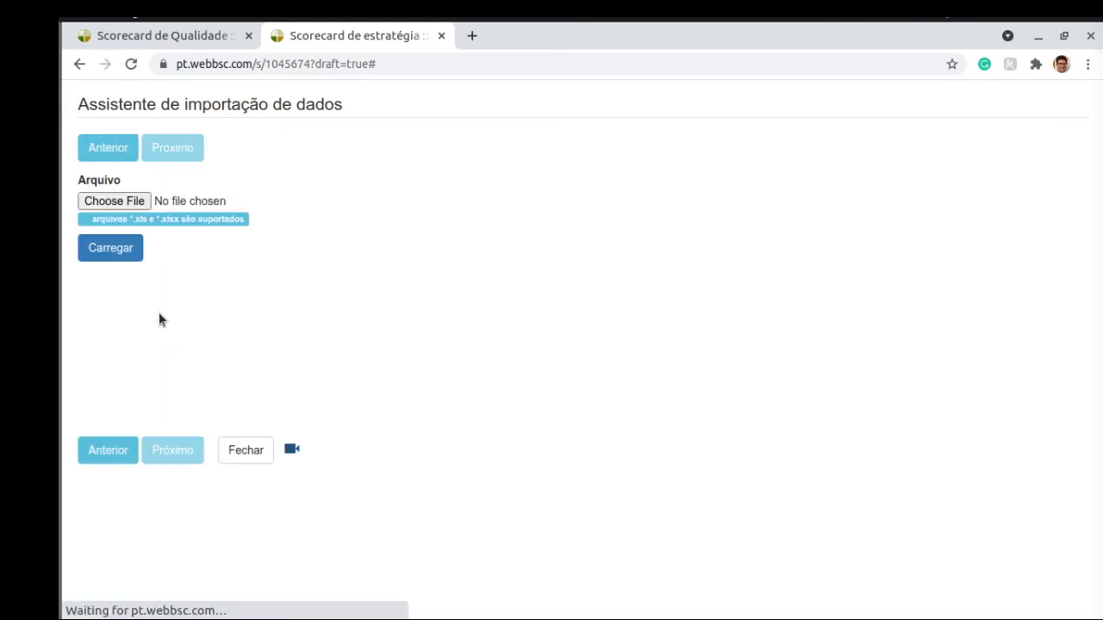
click(114, 205)
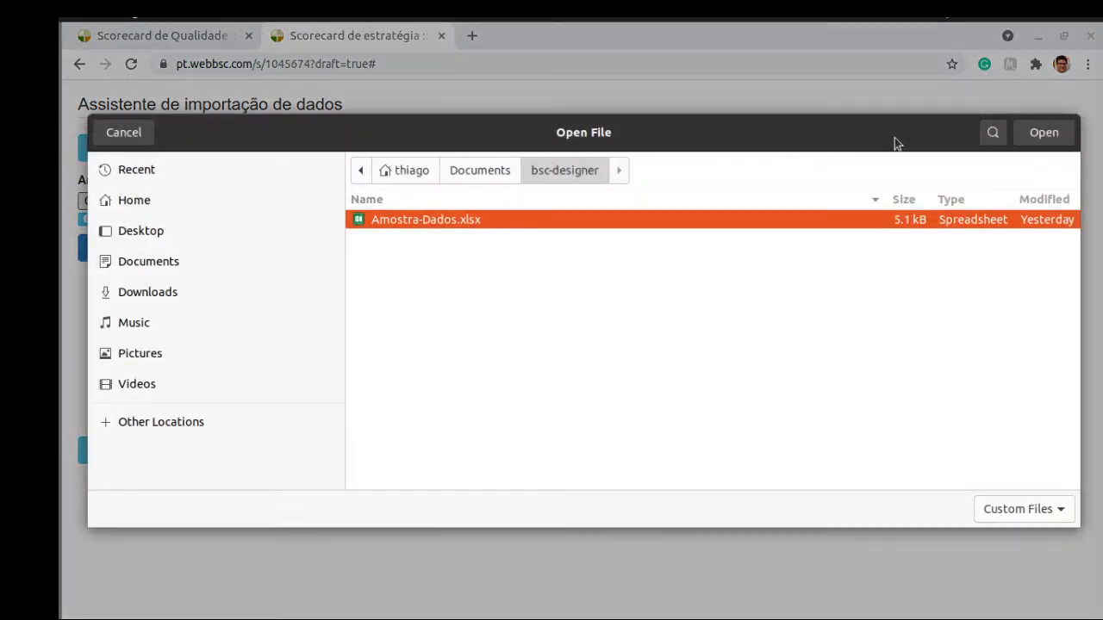
click(1046, 132)
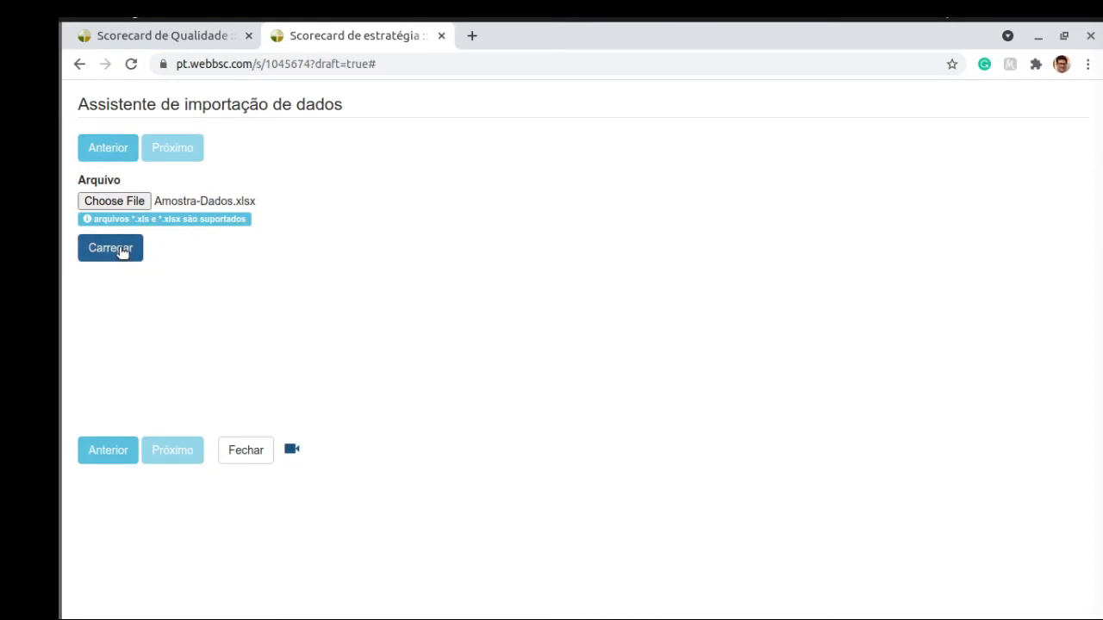
click(110, 248)
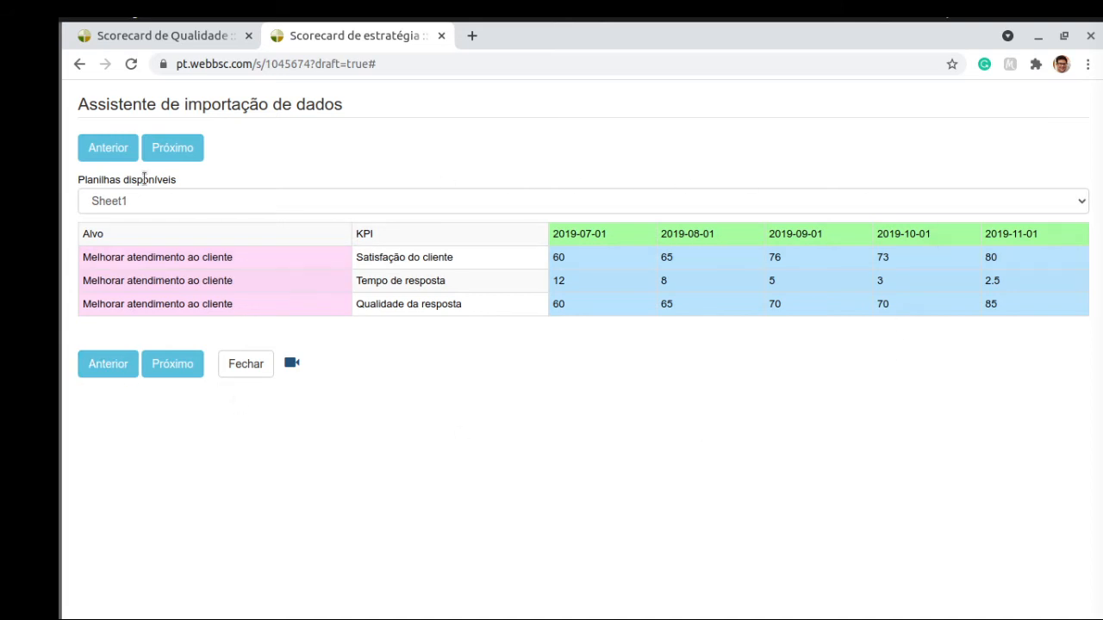
Set the Sheet1 import to multiple dates in a row and finish importing its values without saving a profile.
click(182, 372)
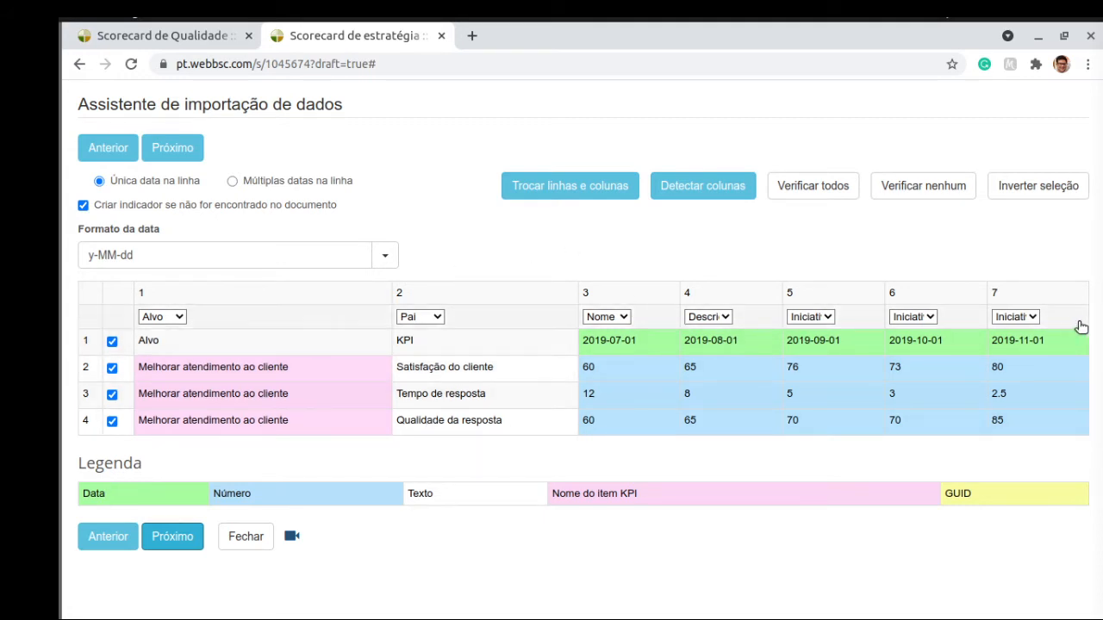
click(232, 182)
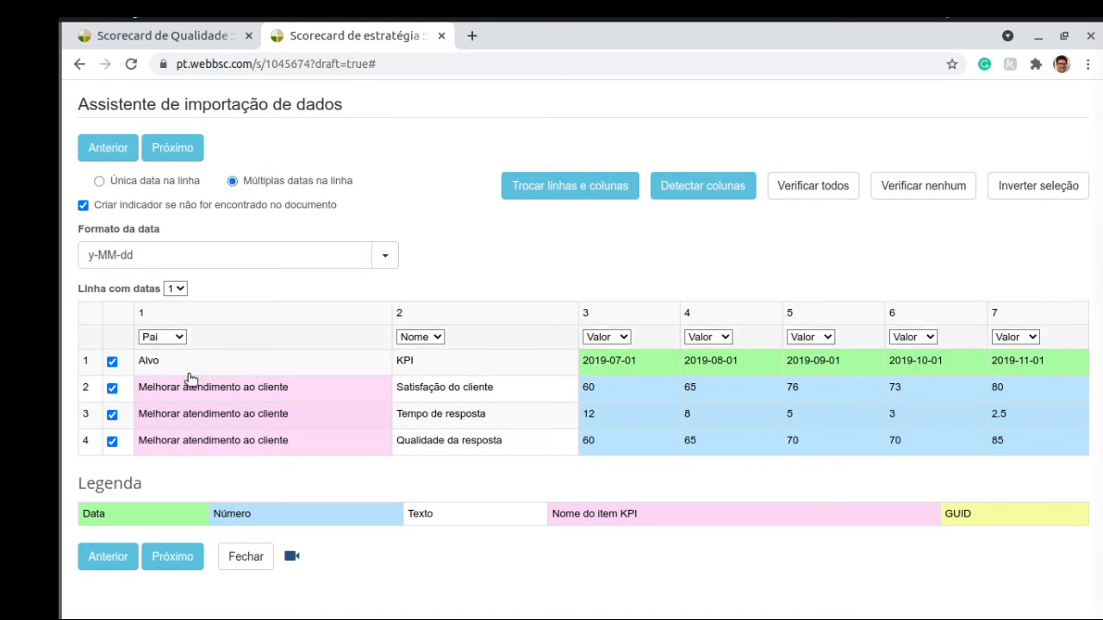
click(172, 556)
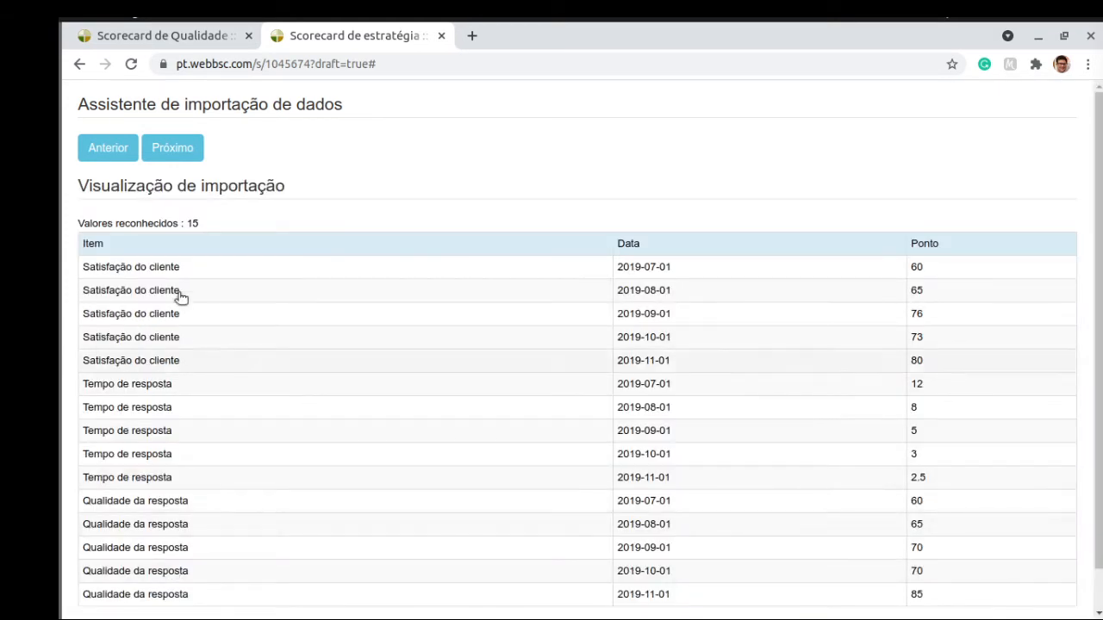
click(173, 155)
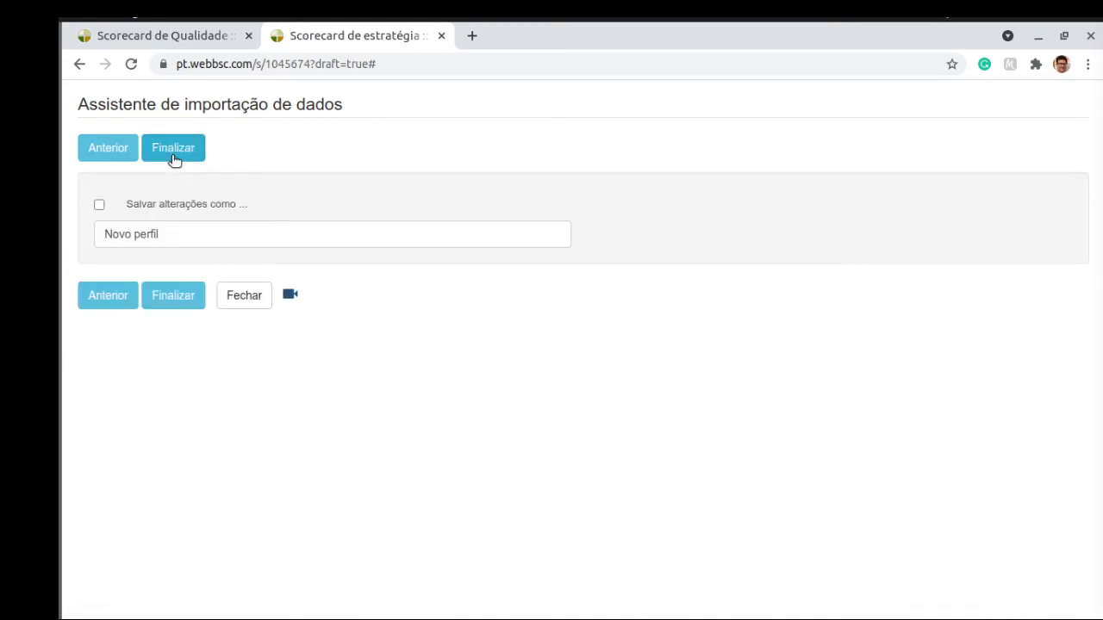
click(172, 295)
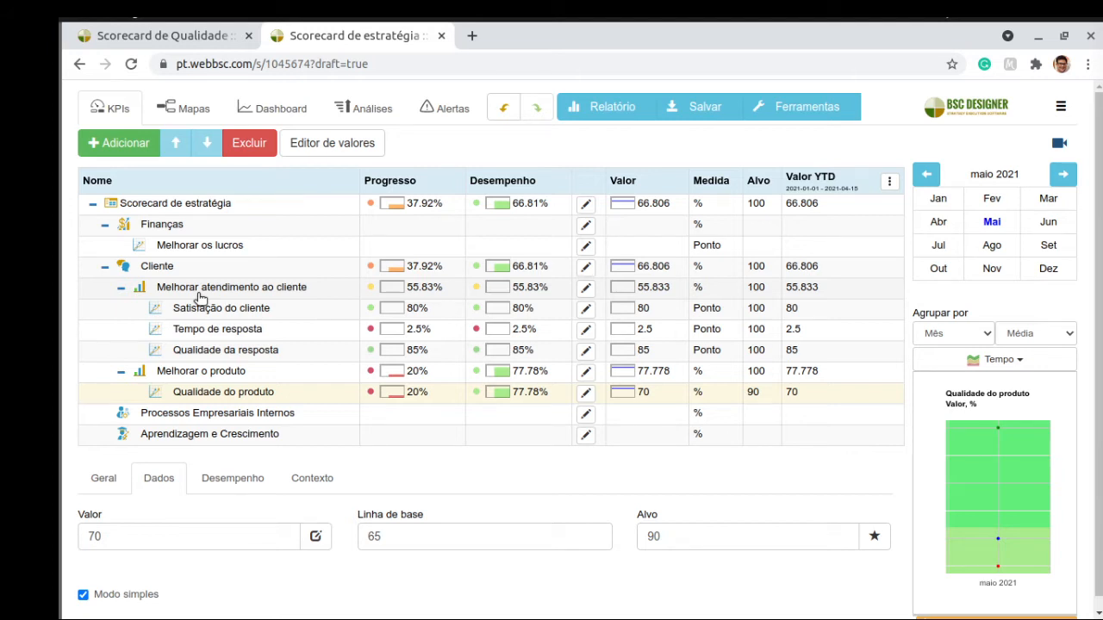
click(798, 115)
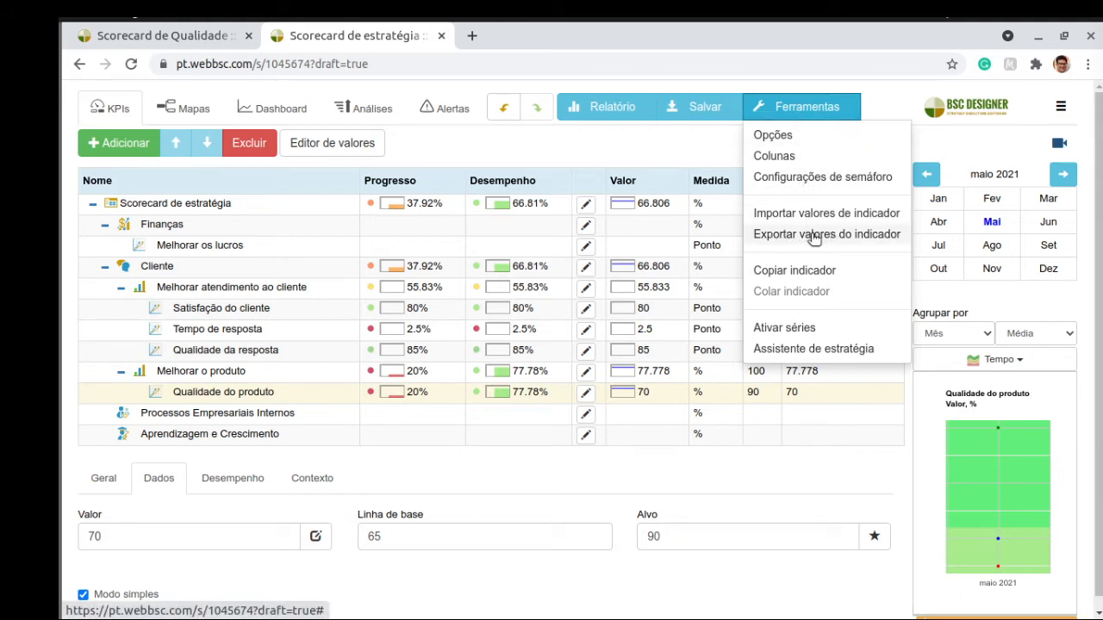
click(532, 151)
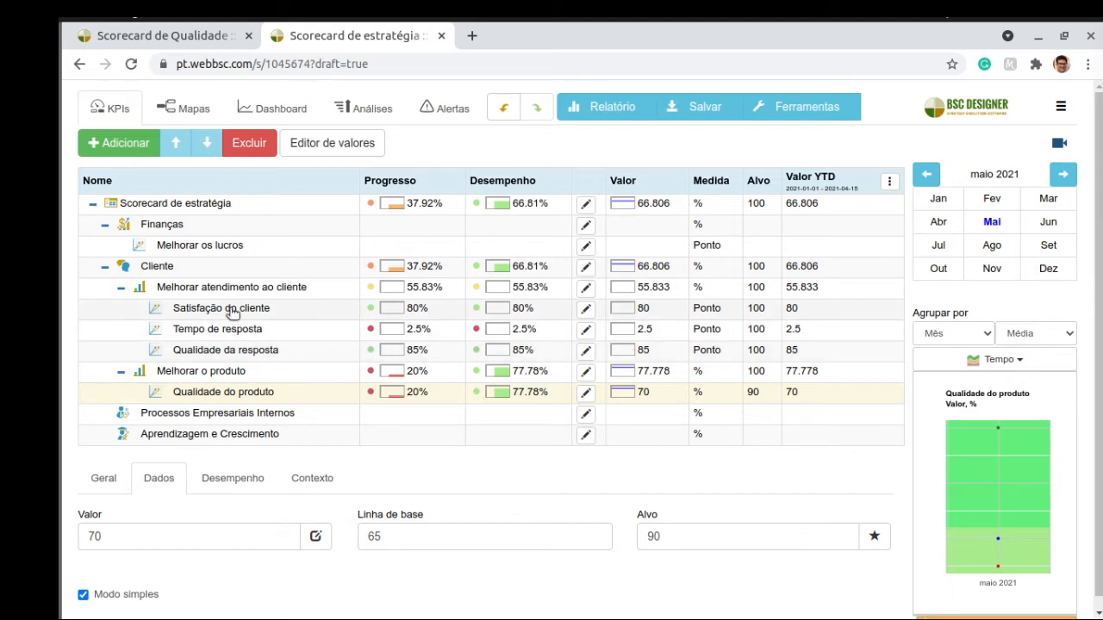
Review the context and charts of the imported customer service indicators and set Tempo de resposta's indicator type to De tendência.
click(233, 312)
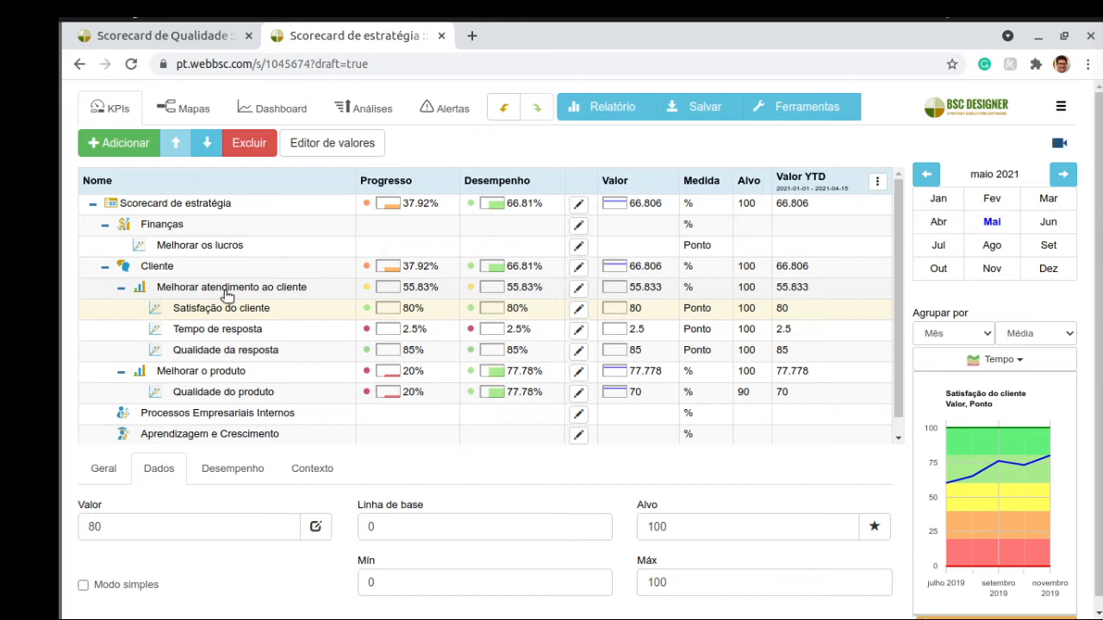
click(306, 469)
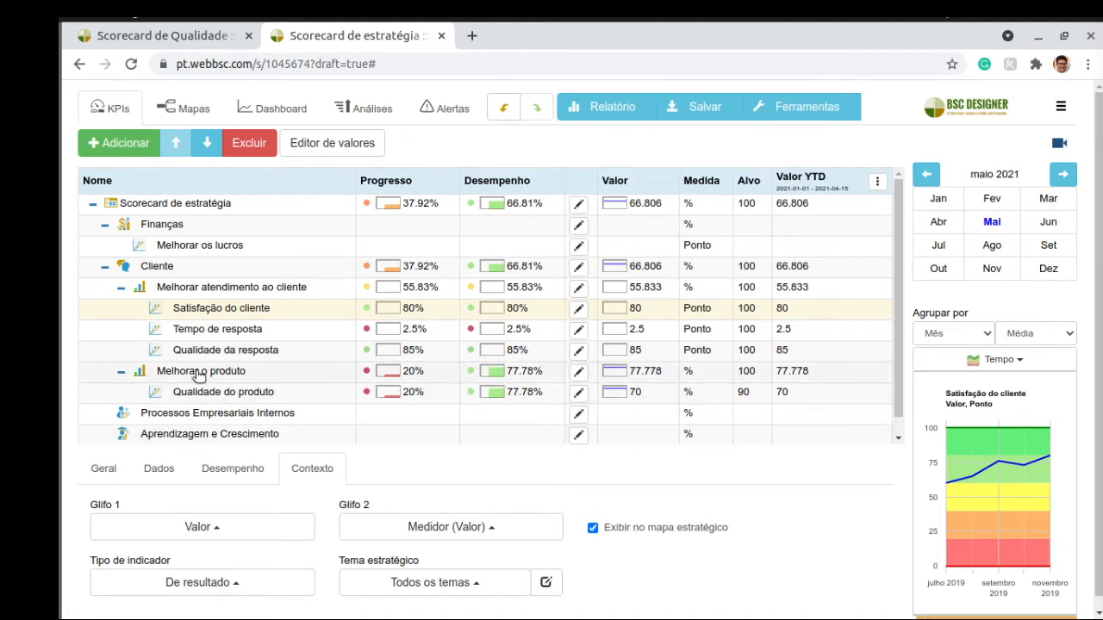
click(216, 334)
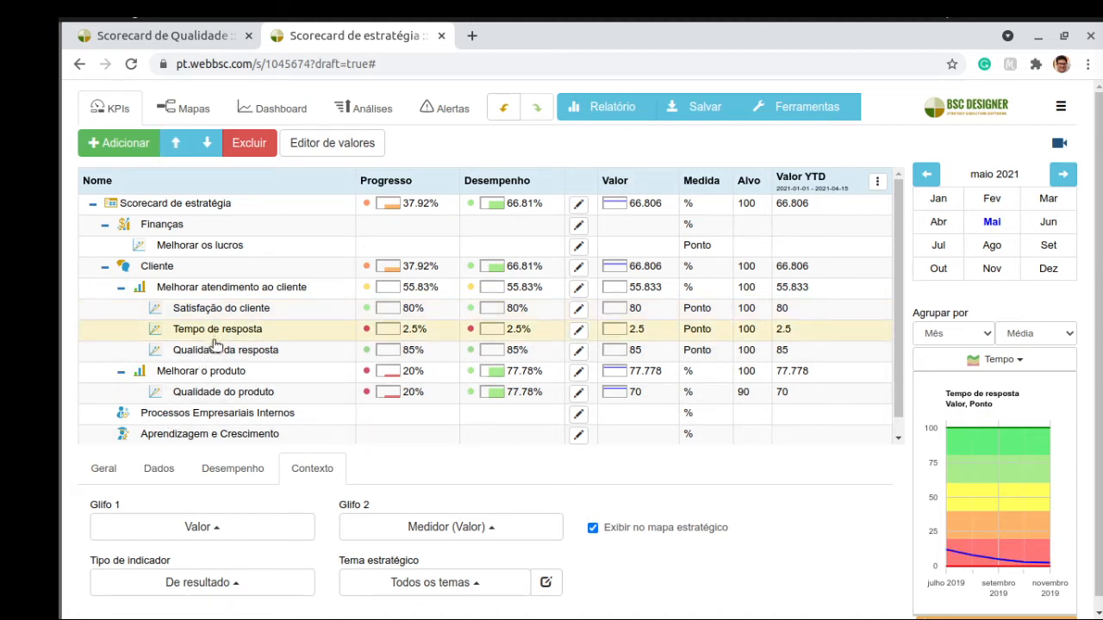
click(215, 352)
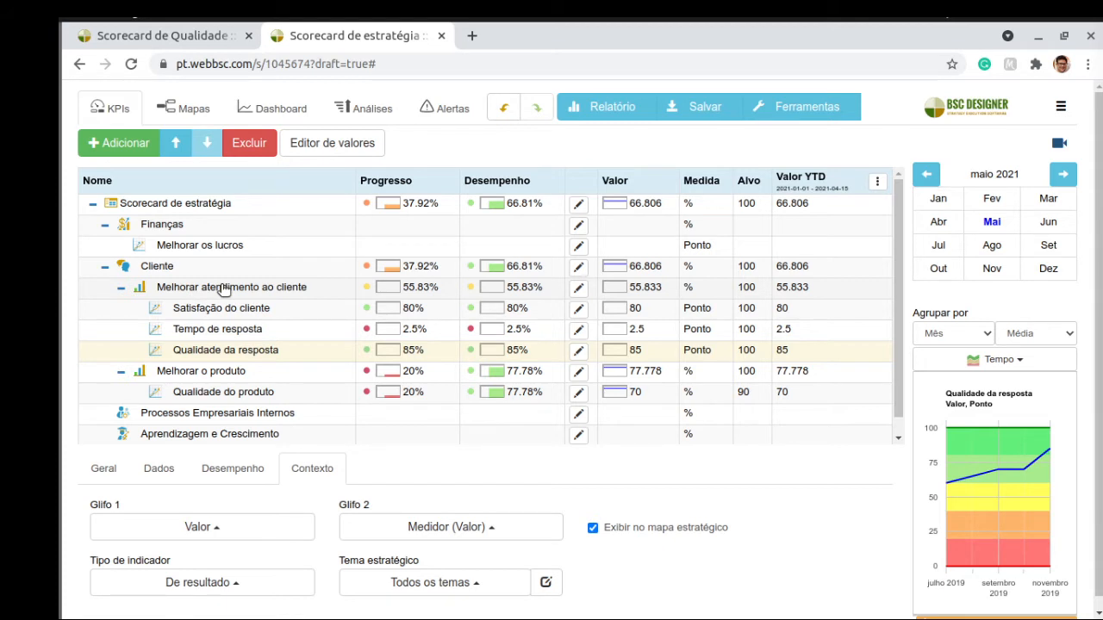
click(218, 333)
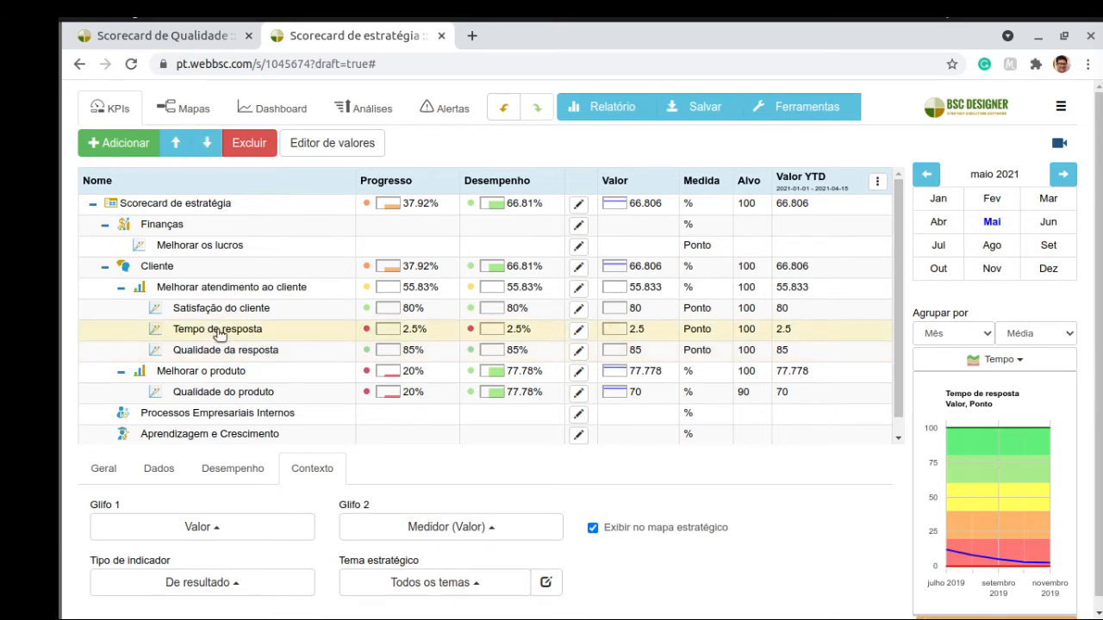
click(229, 584)
click(146, 532)
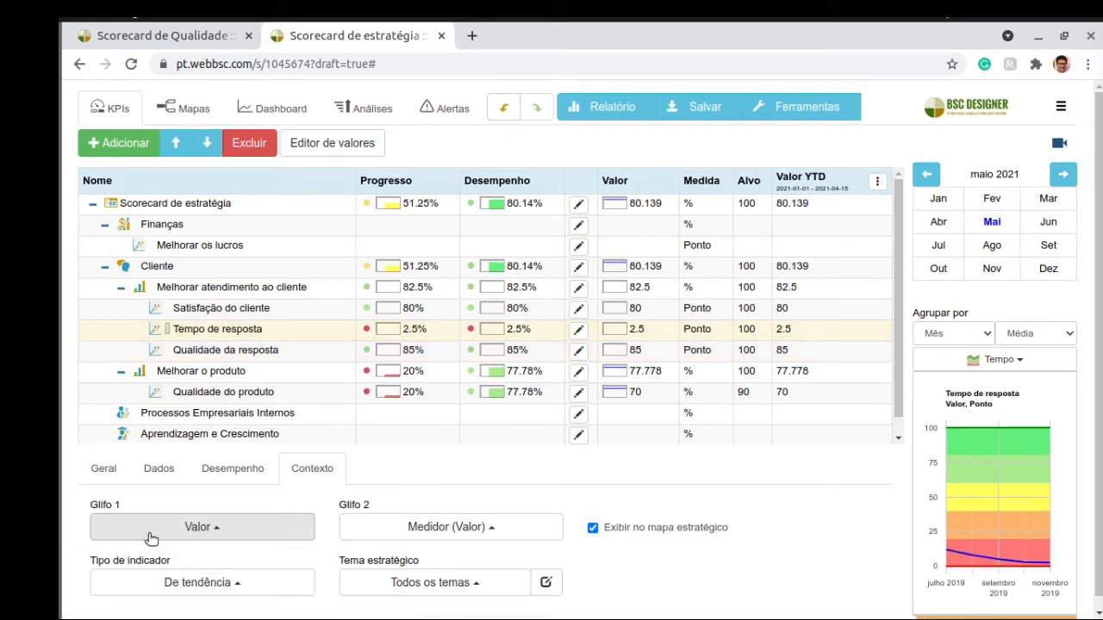
Set the indicator type of Qualidade da resposta to De tendência.
click(194, 355)
click(226, 584)
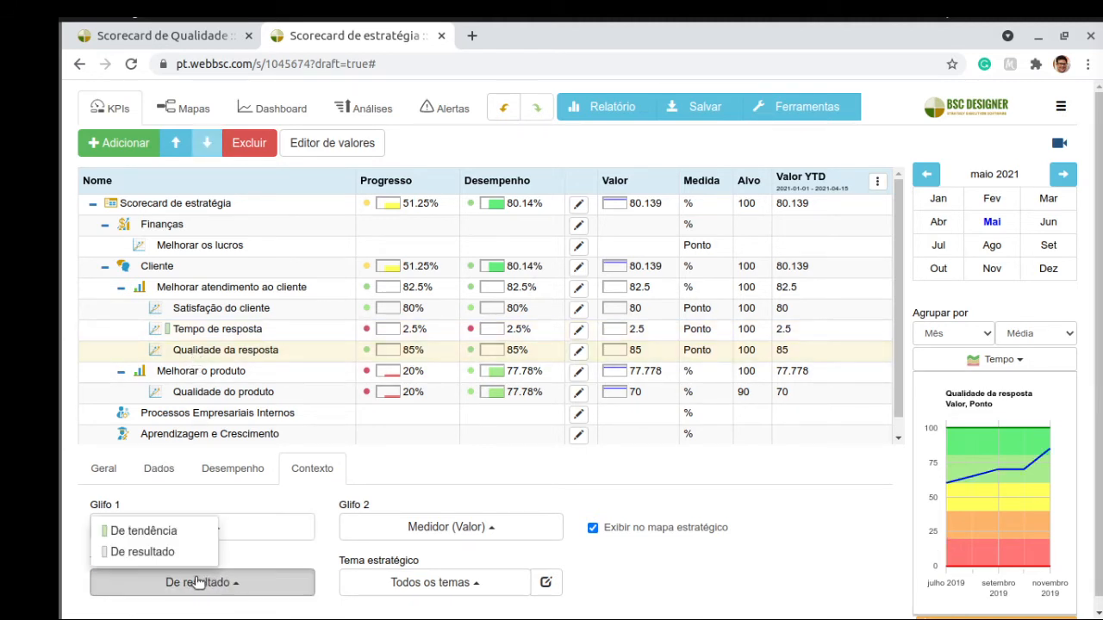
click(158, 535)
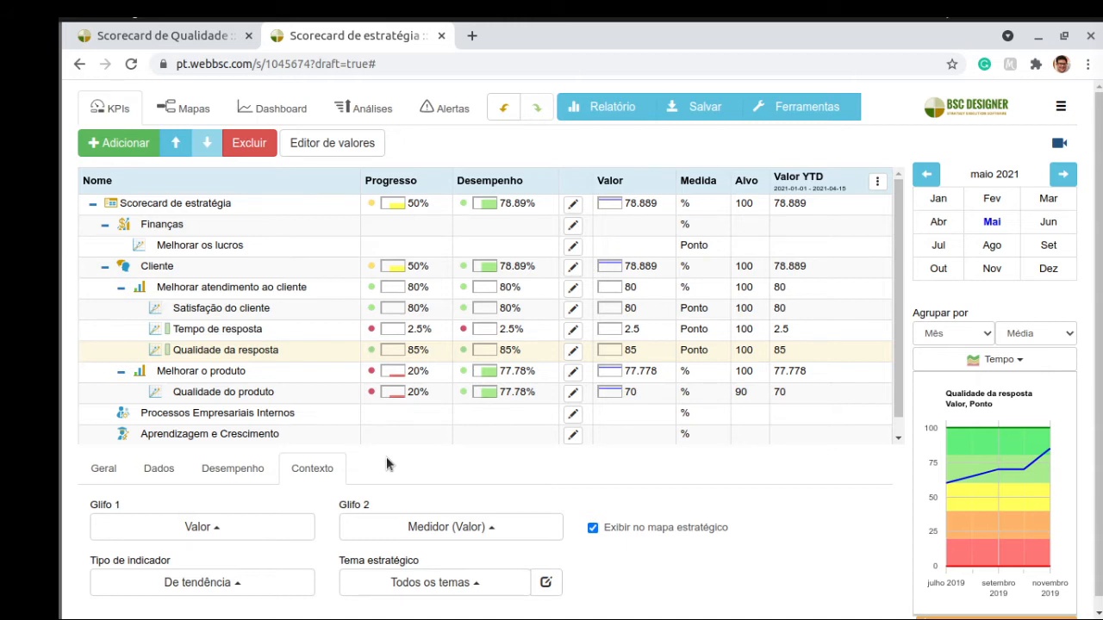
Assign the strategic theme Customer Intimacy to Melhorar atendimento ao cliente and Product Leadership to Melhorar o produto.
click(229, 286)
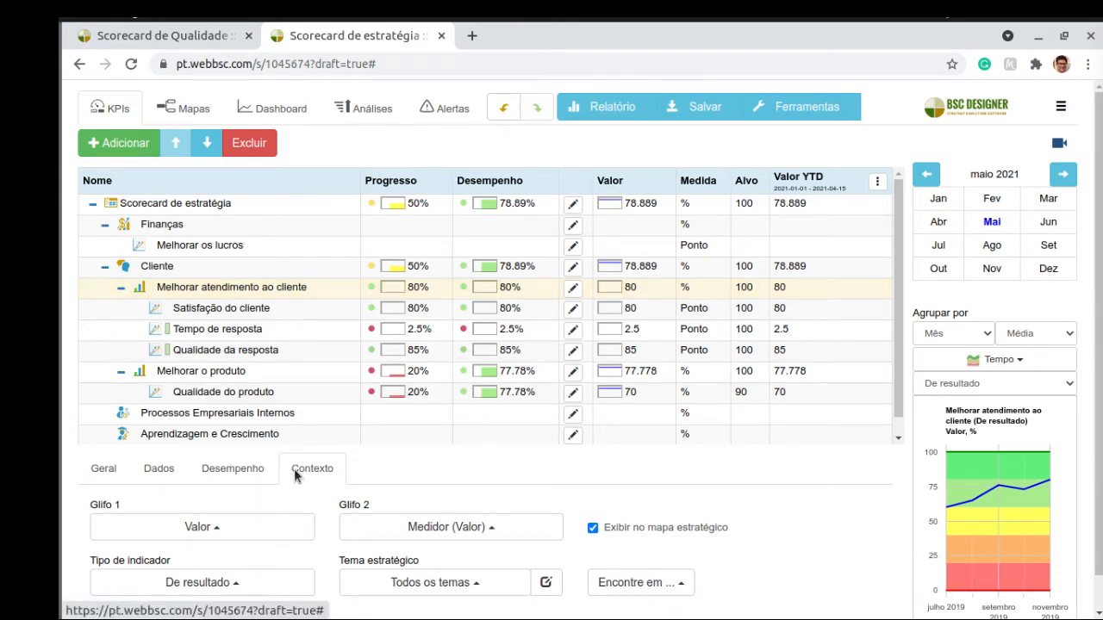
click(448, 584)
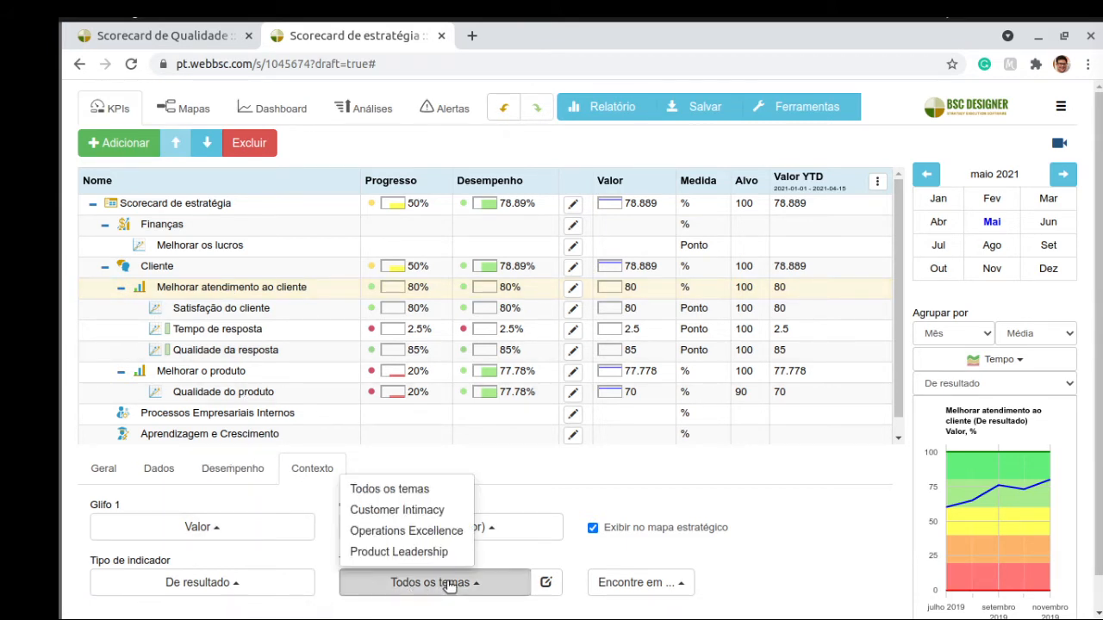
click(396, 510)
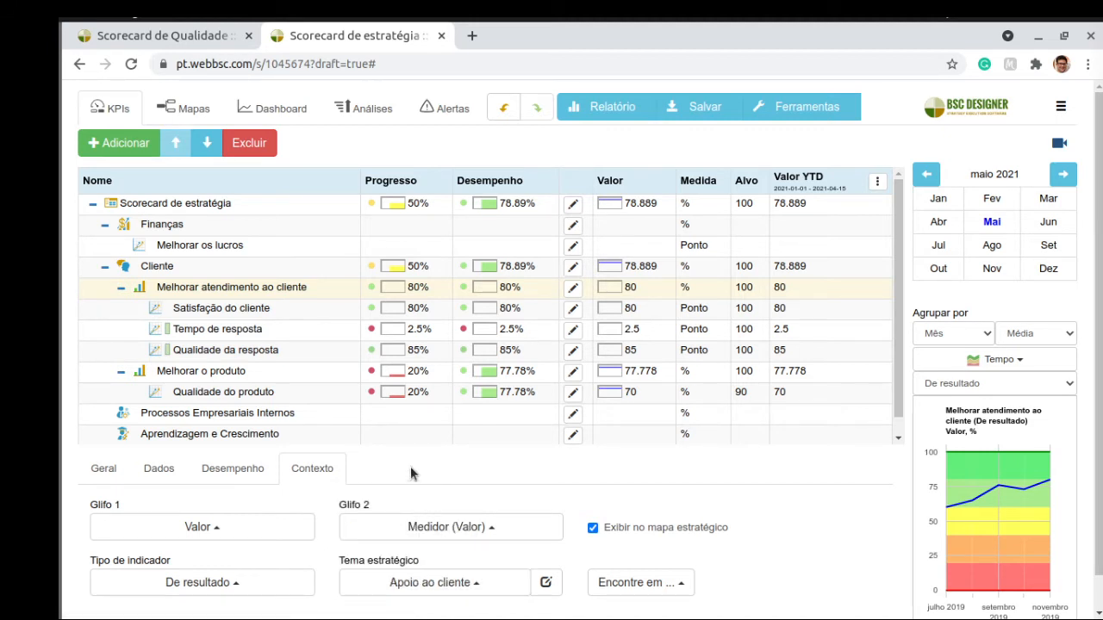
click(215, 373)
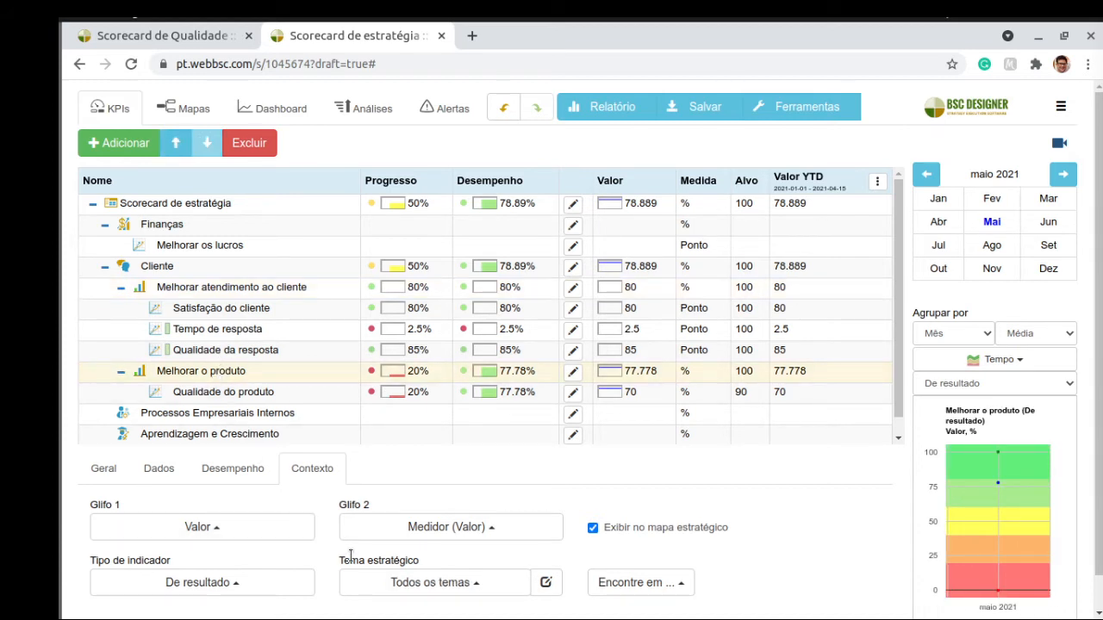
click(466, 584)
click(406, 553)
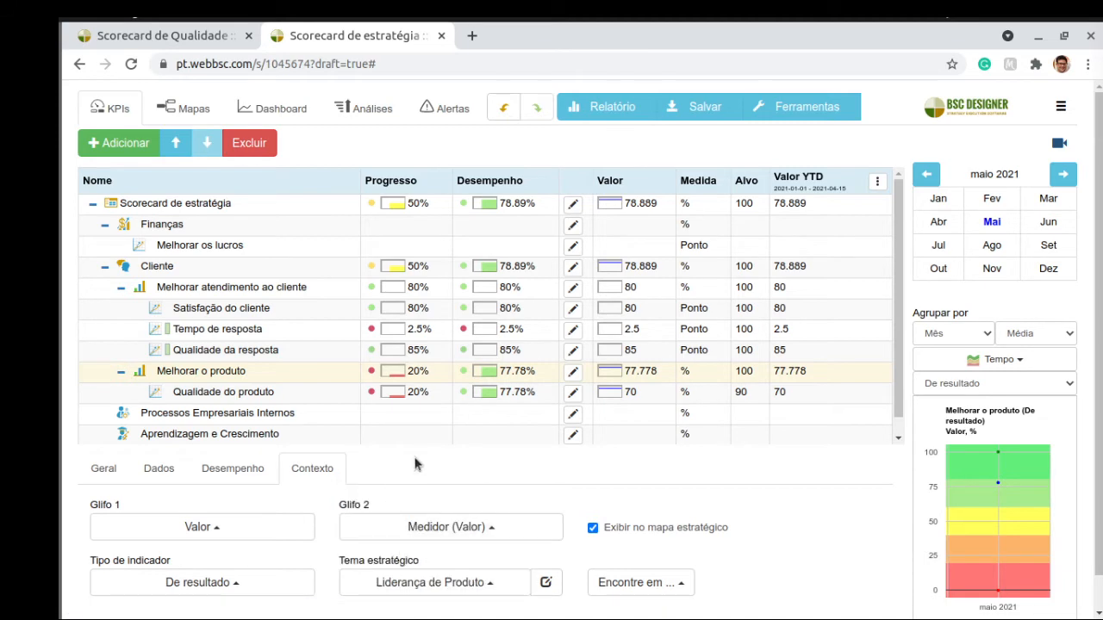
Check the Balanced Scorecard strategy map, and examine the weight and optimization settings of Satisfação do cliente in the KPIs.
click(191, 107)
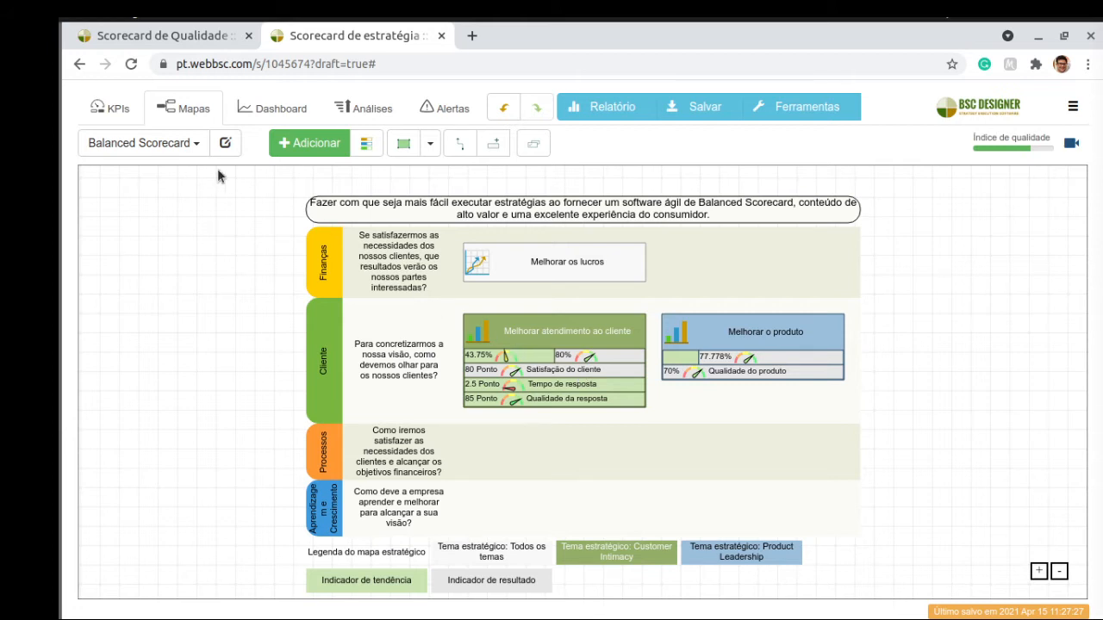
click(112, 114)
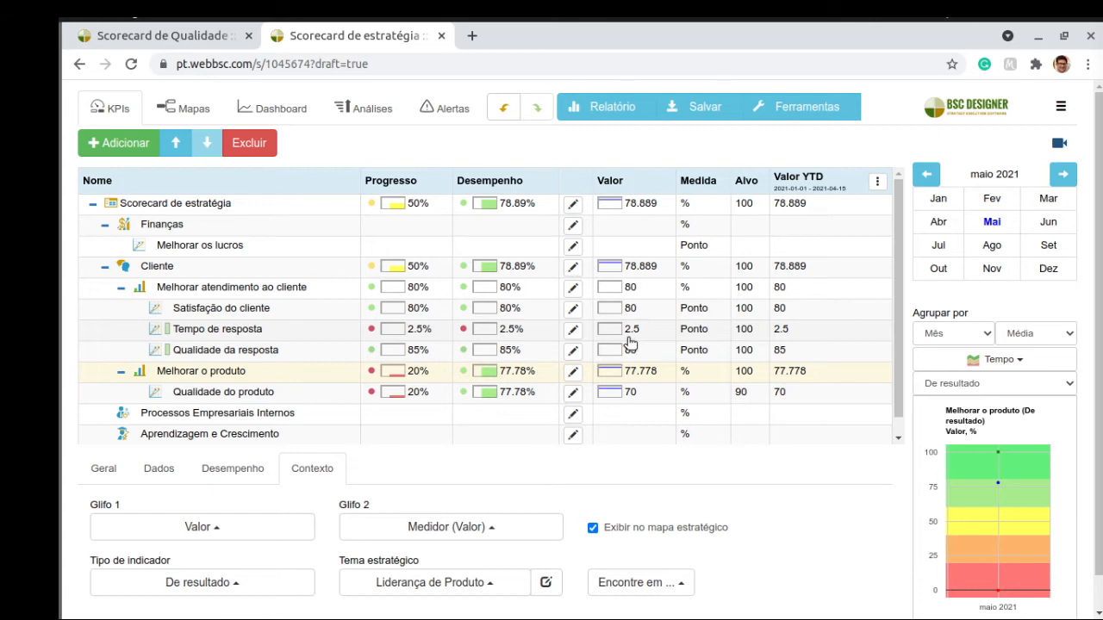
click(276, 307)
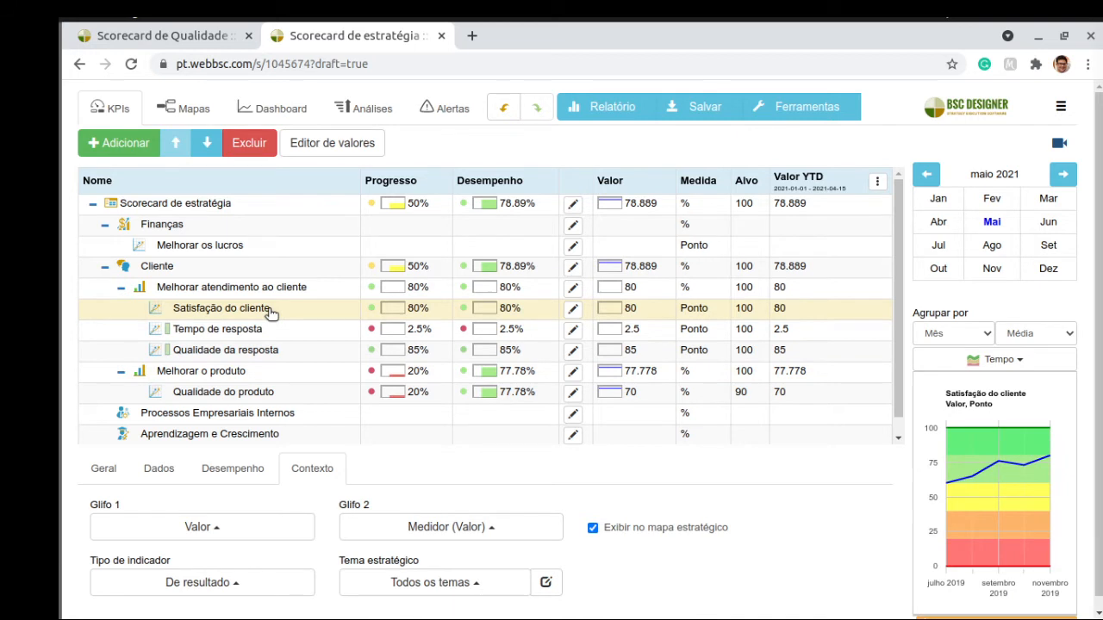
click(231, 471)
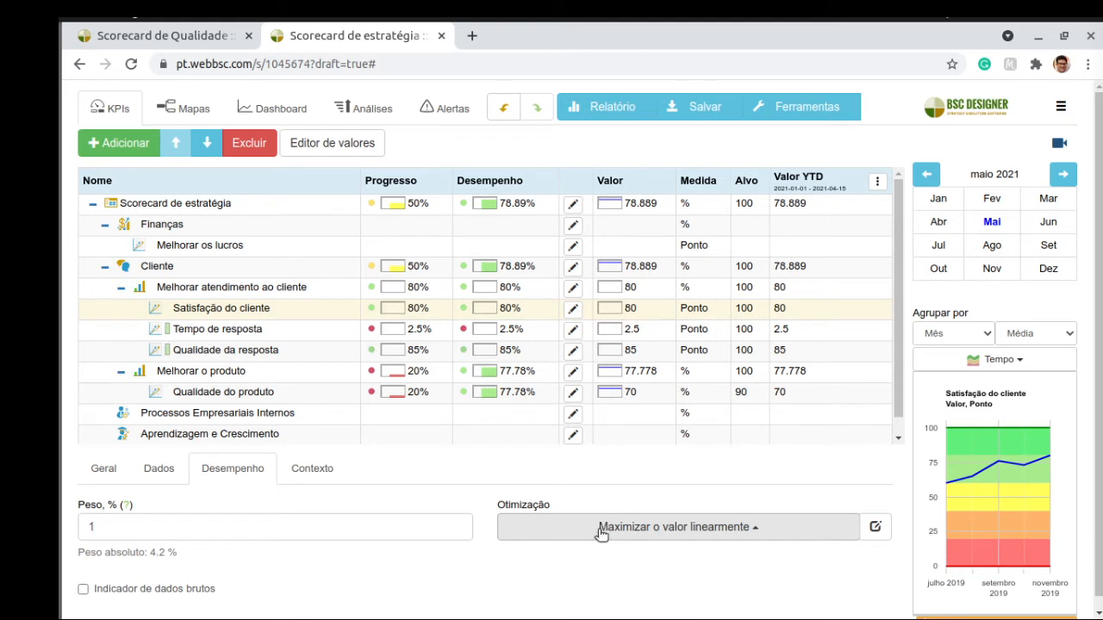
Set the measure of the Tempo de resposta indicator to hora(s).
click(248, 330)
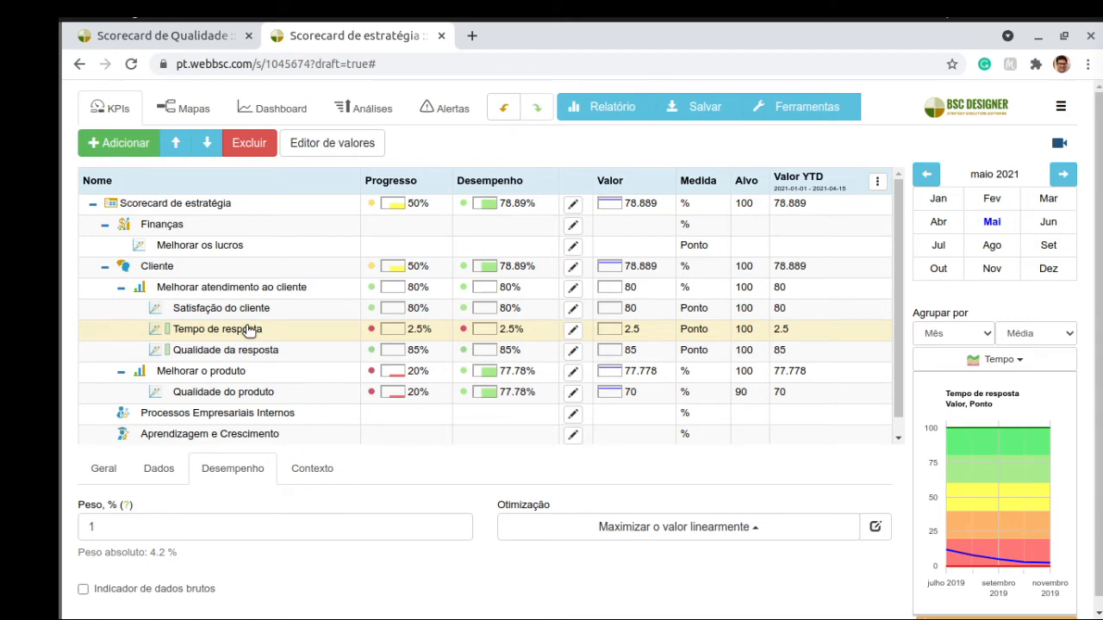
click(153, 479)
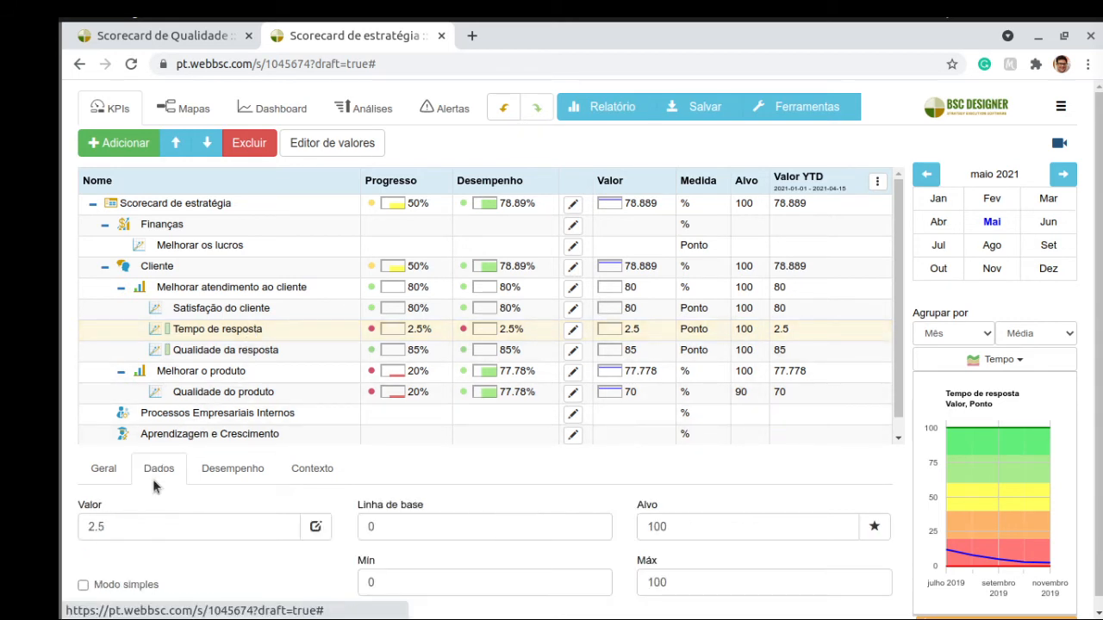
click(109, 469)
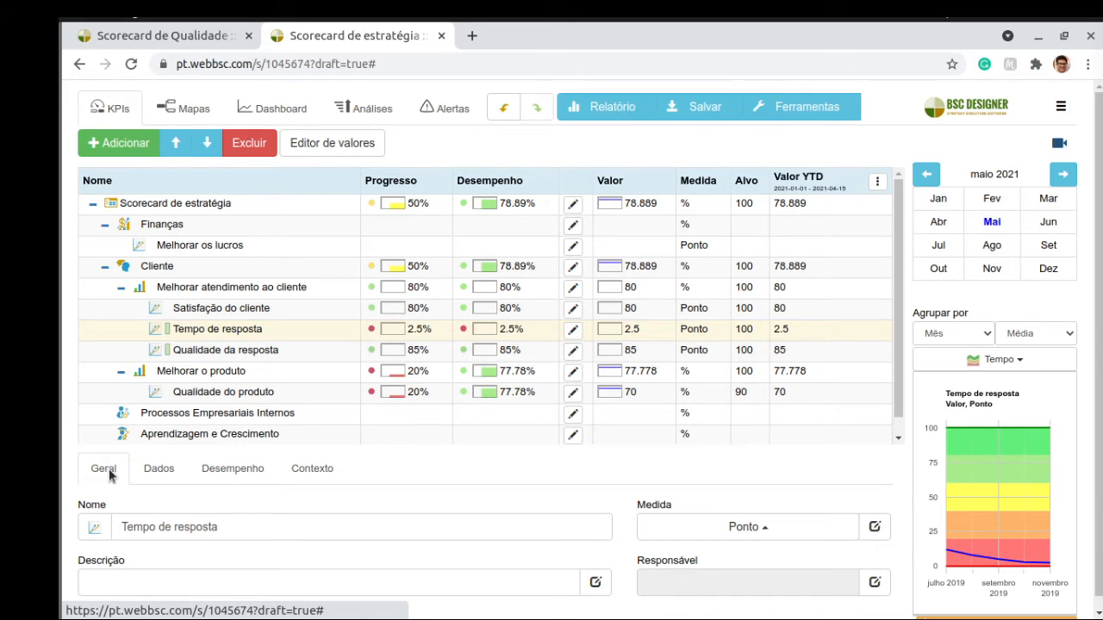
scroll(489, 516, down, 1)
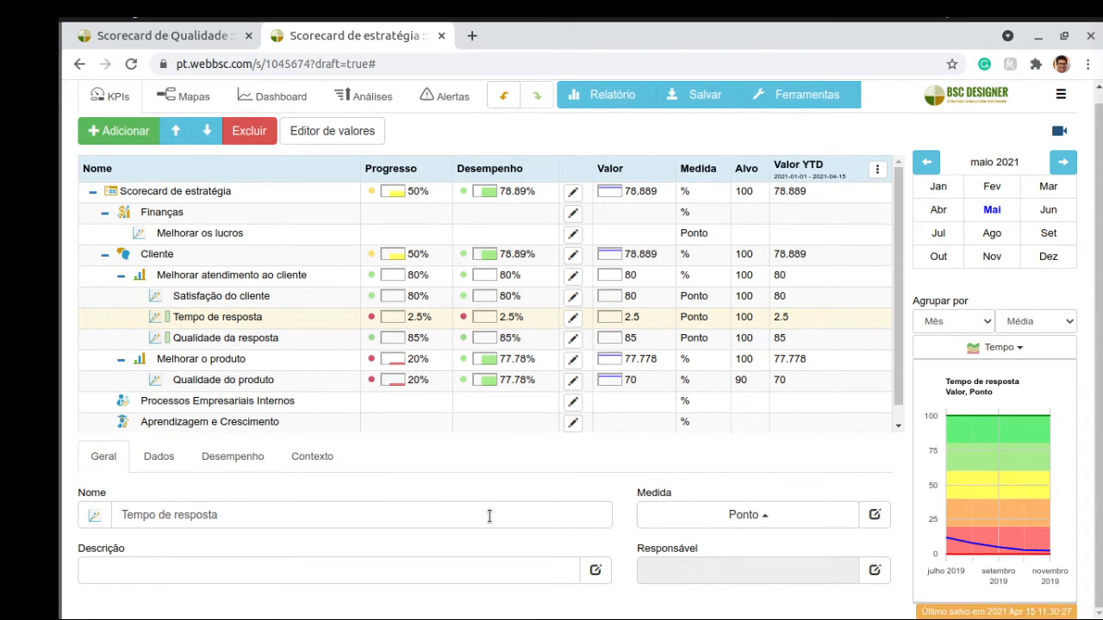
click(757, 517)
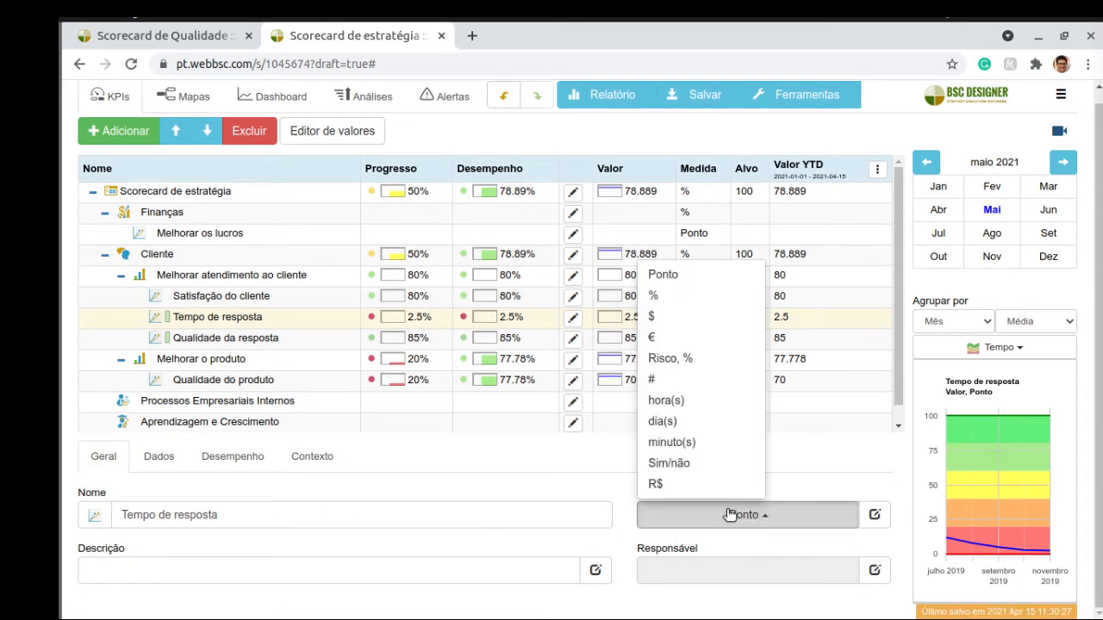
click(675, 405)
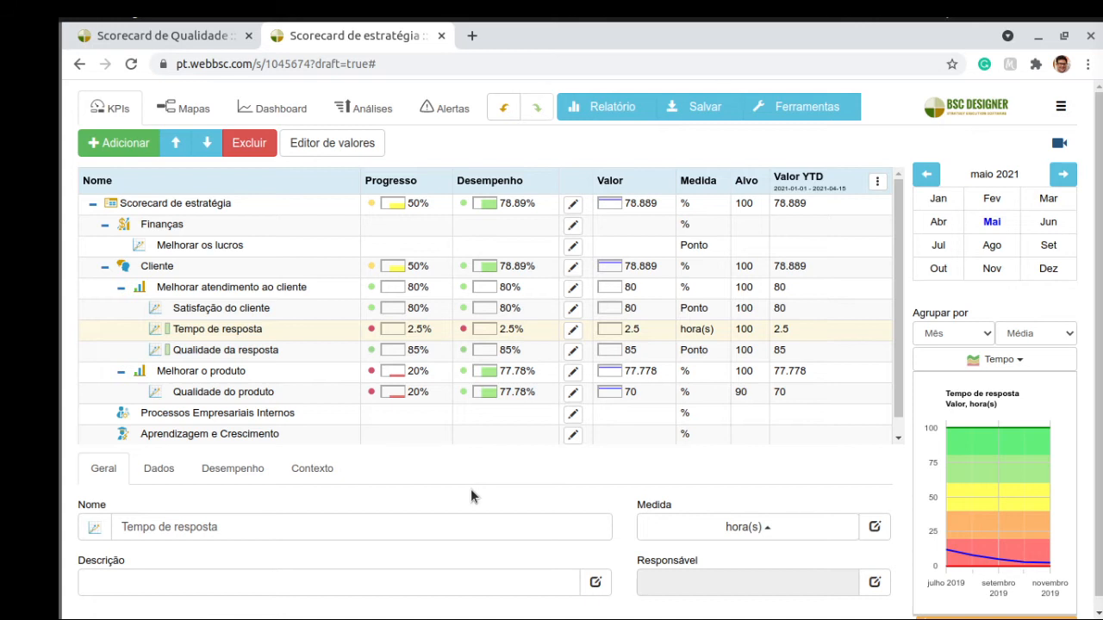
Set the performance optimization of Tempo de resposta to Minimizar o valor linearmente.
click(232, 469)
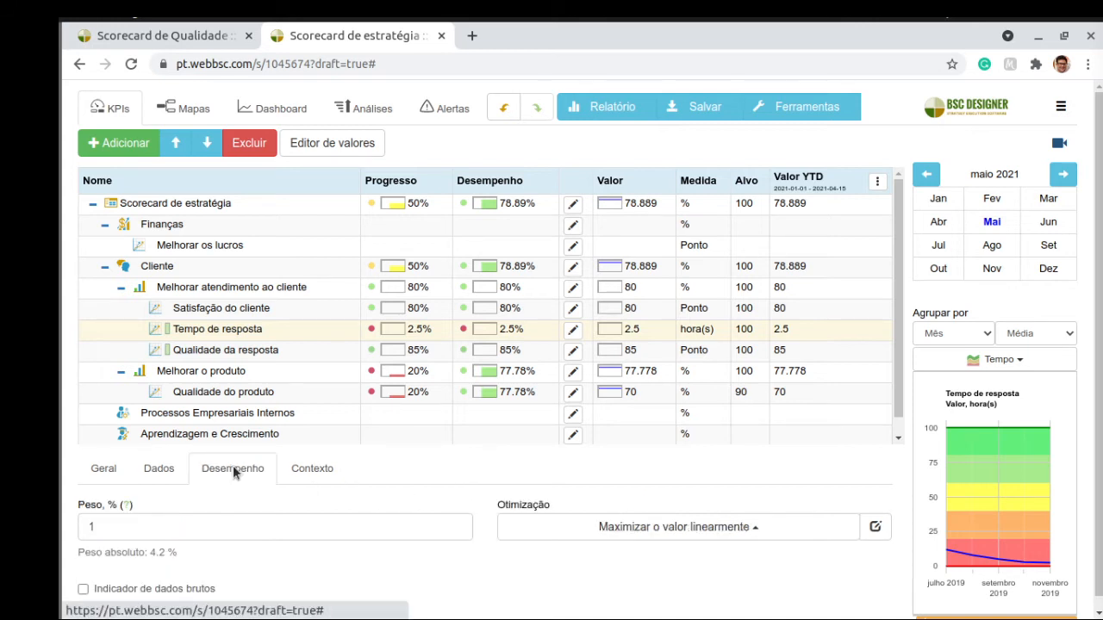
click(674, 532)
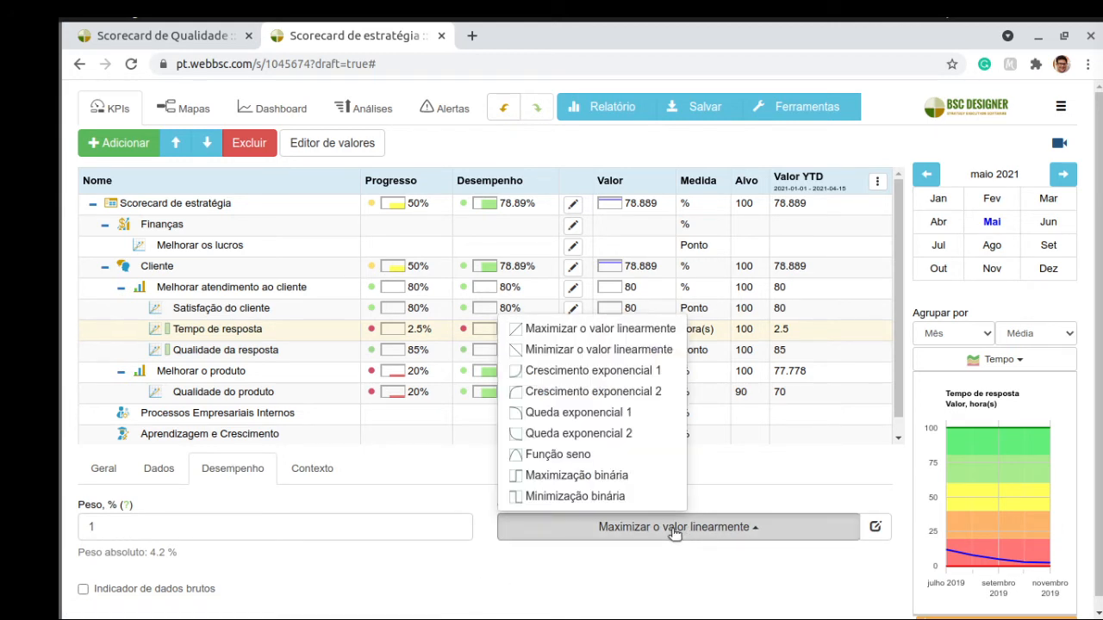
click(597, 351)
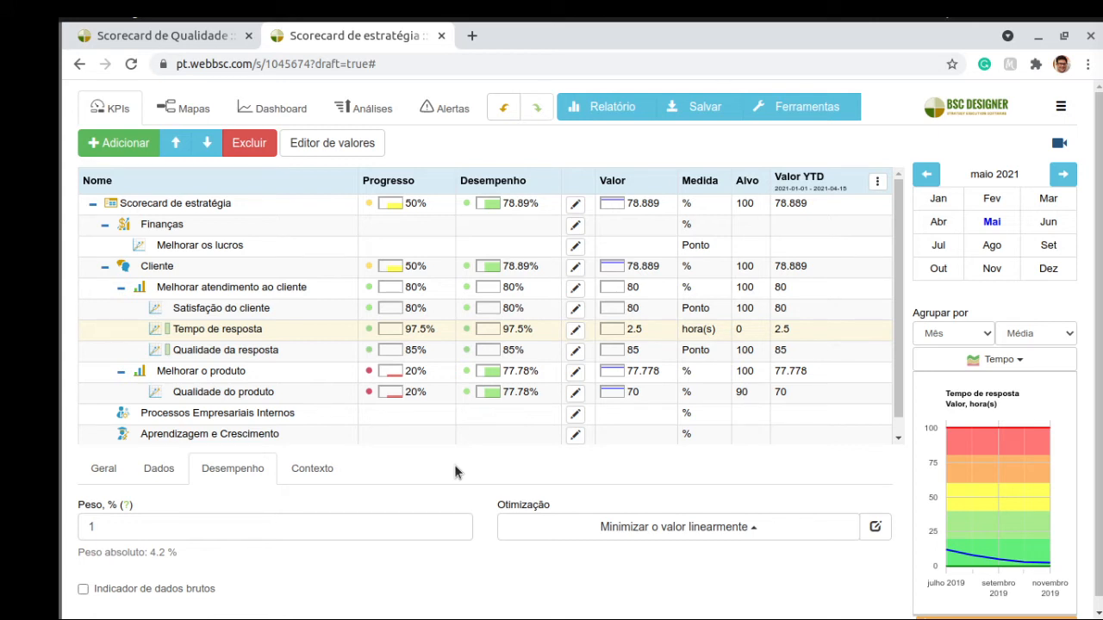
Set the performance optimization of Qualidade da resposta to Crescimento exponencial 1.
click(228, 353)
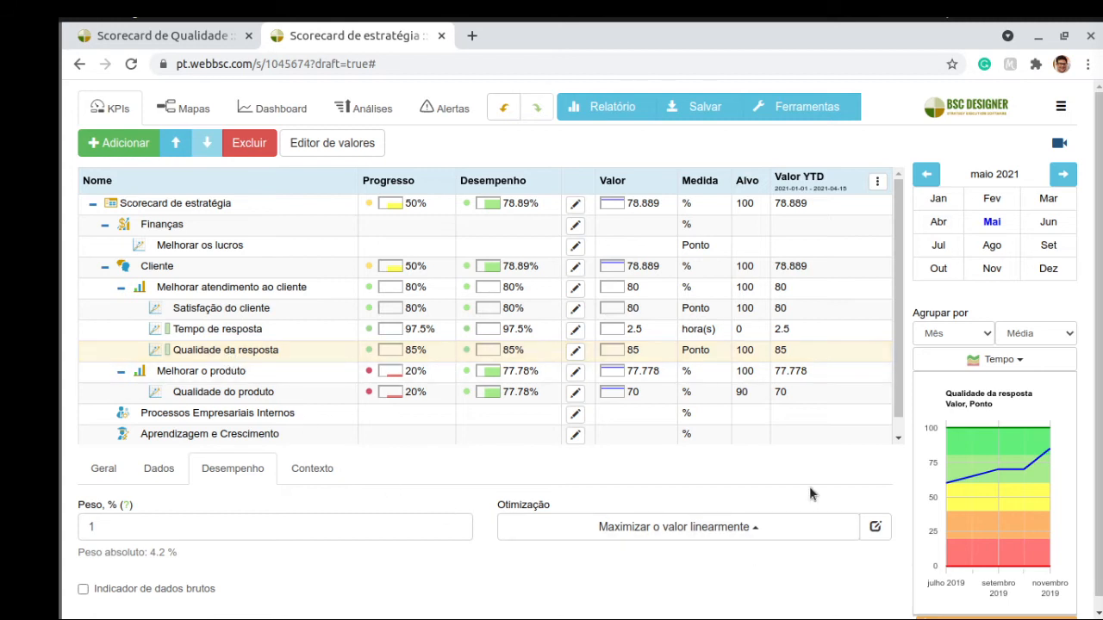
click(760, 529)
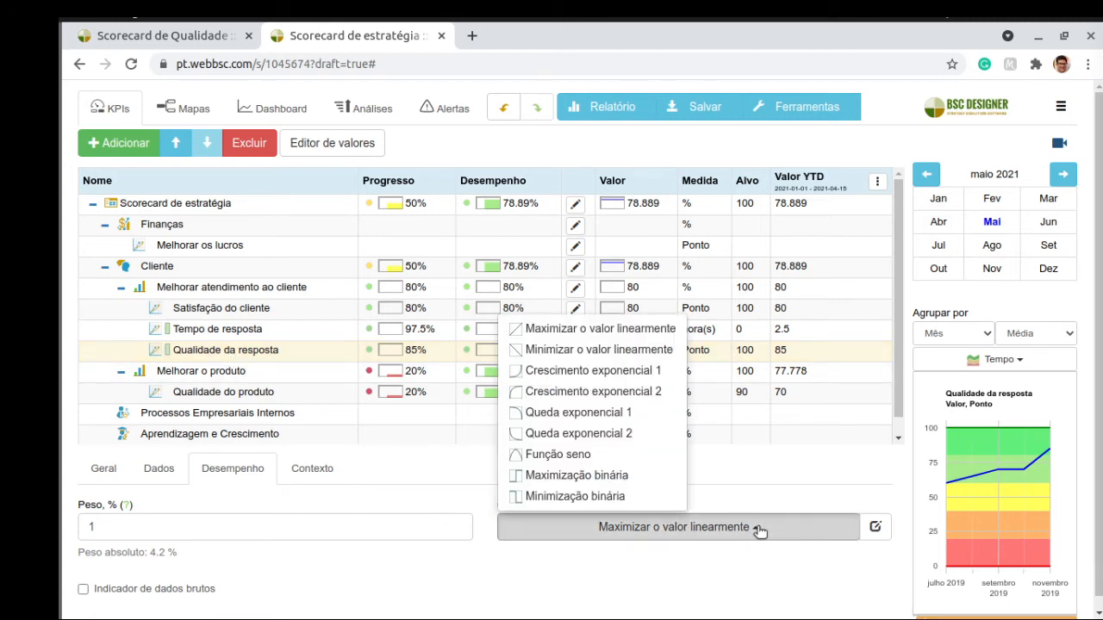
click(592, 374)
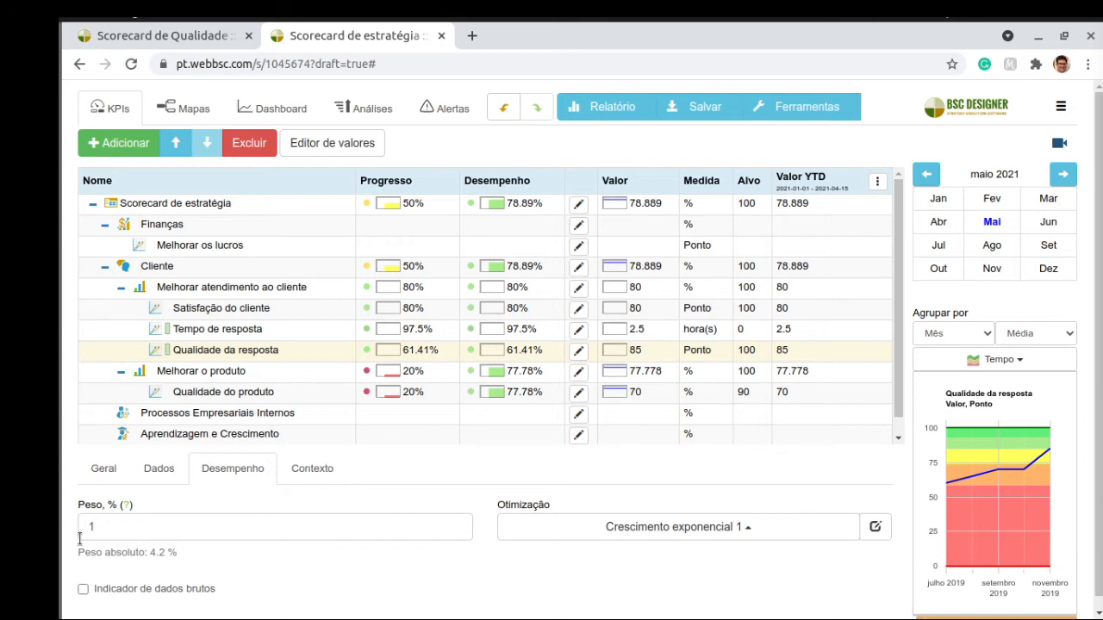
Add an initiative named Treinar agentes de suporte to the objective Melhorar atendimento ao cliente.
click(205, 293)
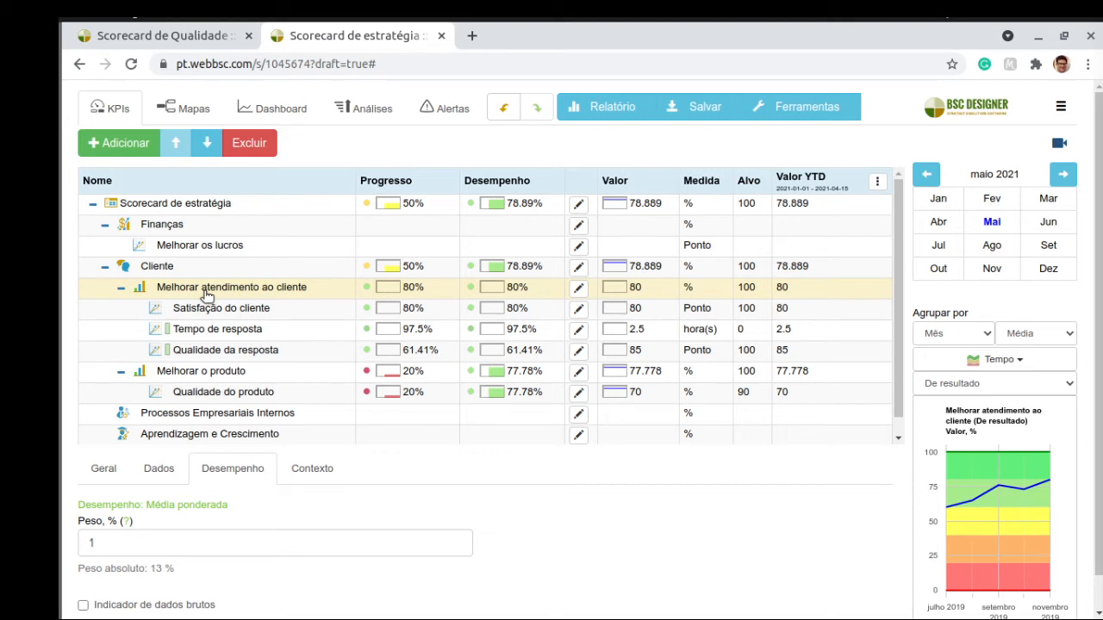
click(206, 297)
click(578, 289)
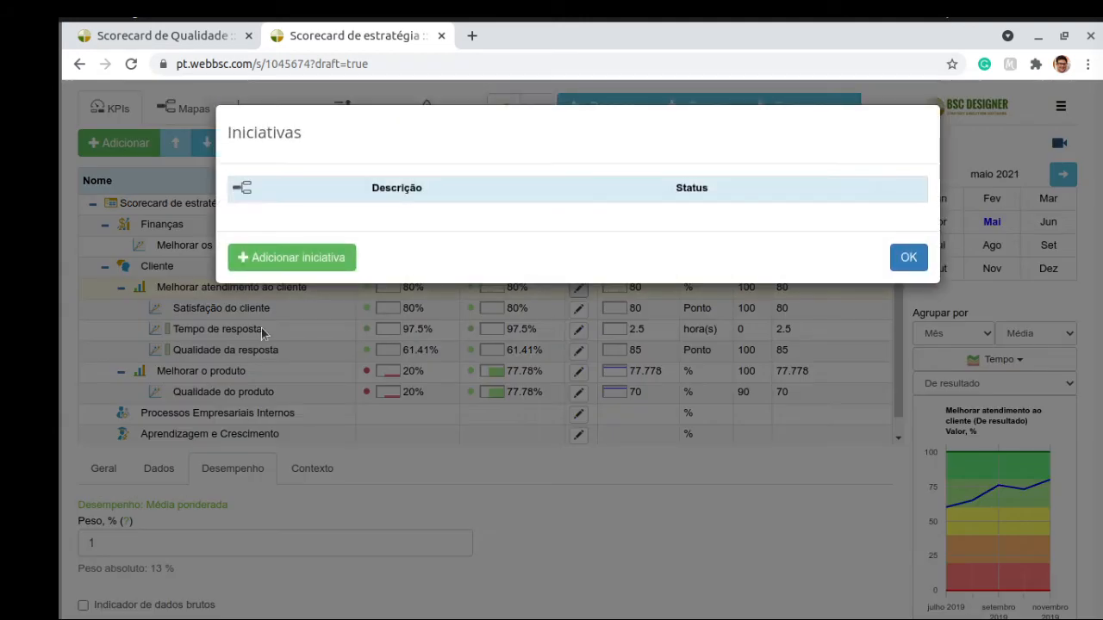
click(251, 264)
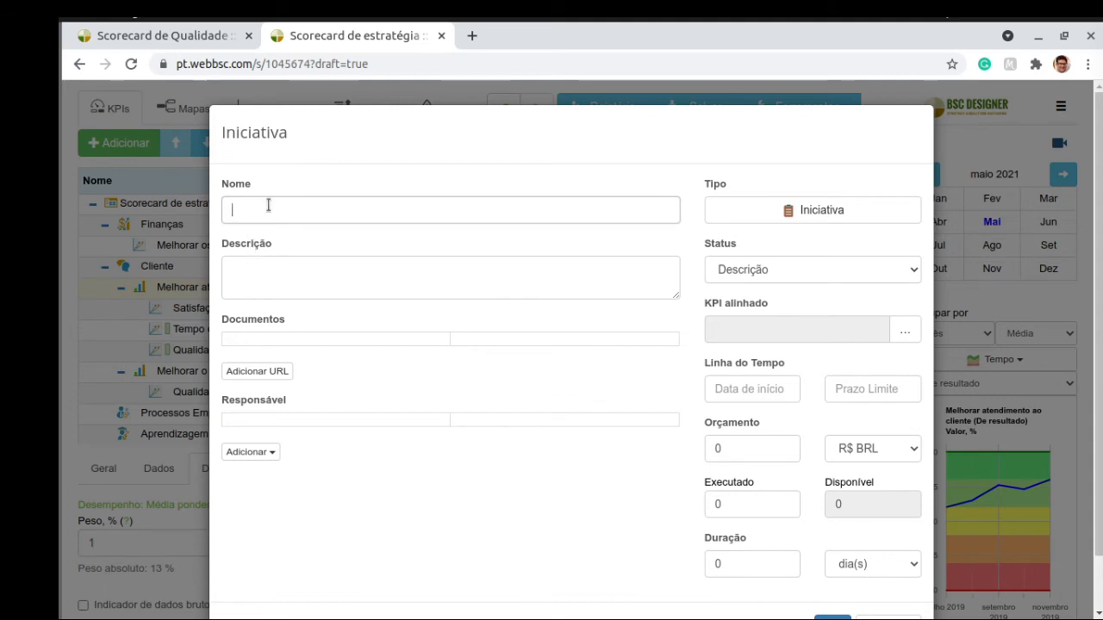
text(Treinar agentes de suporte)
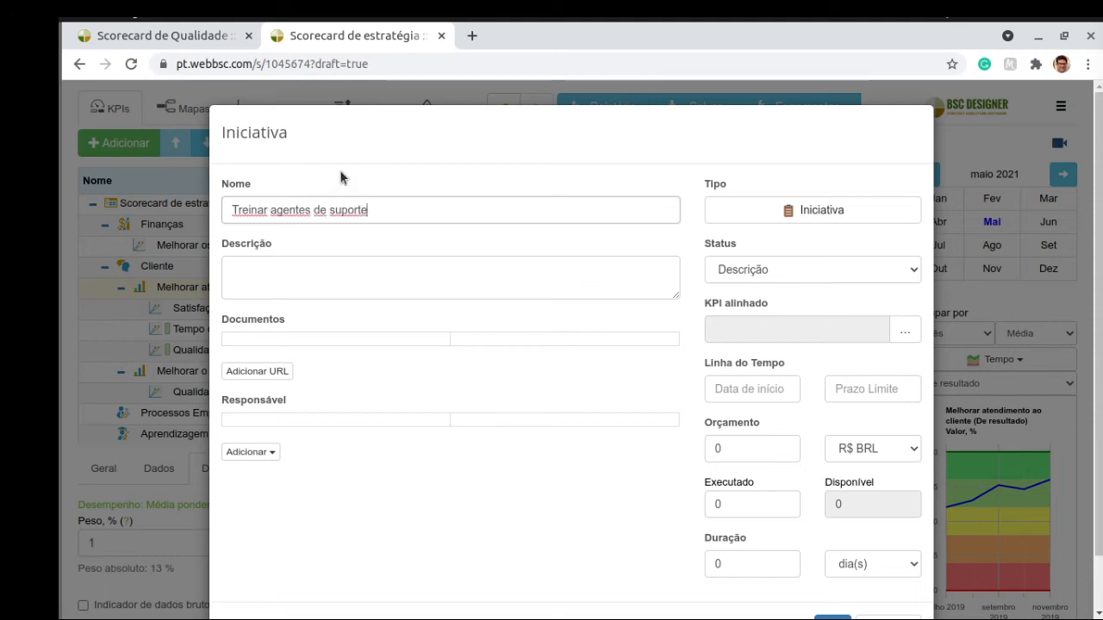
Give the initiative a budget of 4000 in R$ BRL and a duration of 12 dia(s), and save it.
double_click(722, 446)
text(4000)
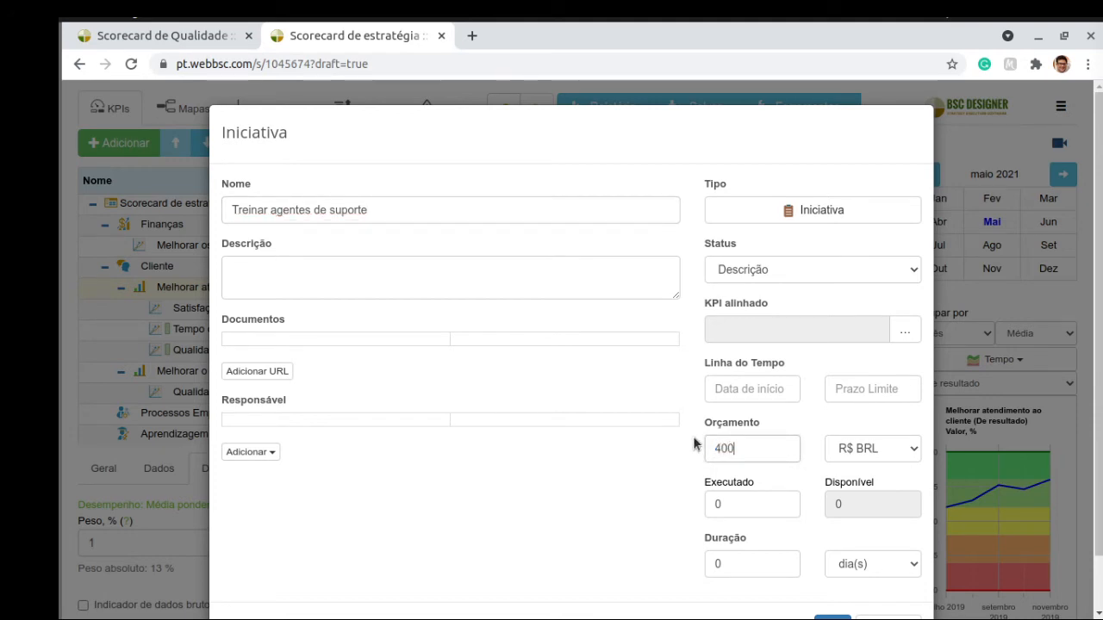
click(648, 453)
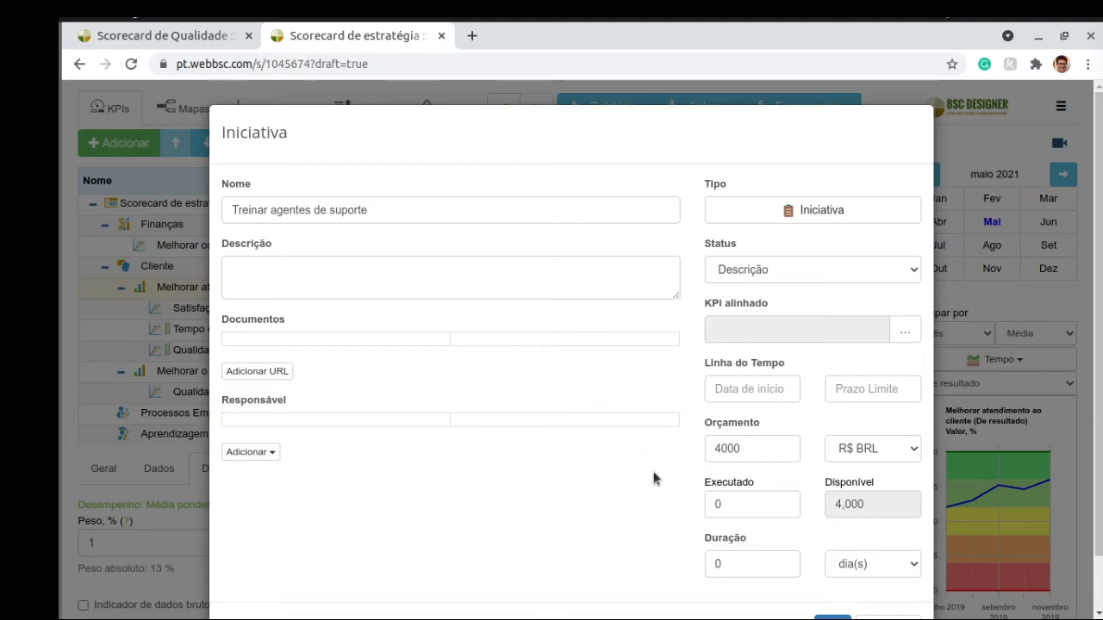
double_click(728, 563)
text(12)
scroll(561, 508, down, 1)
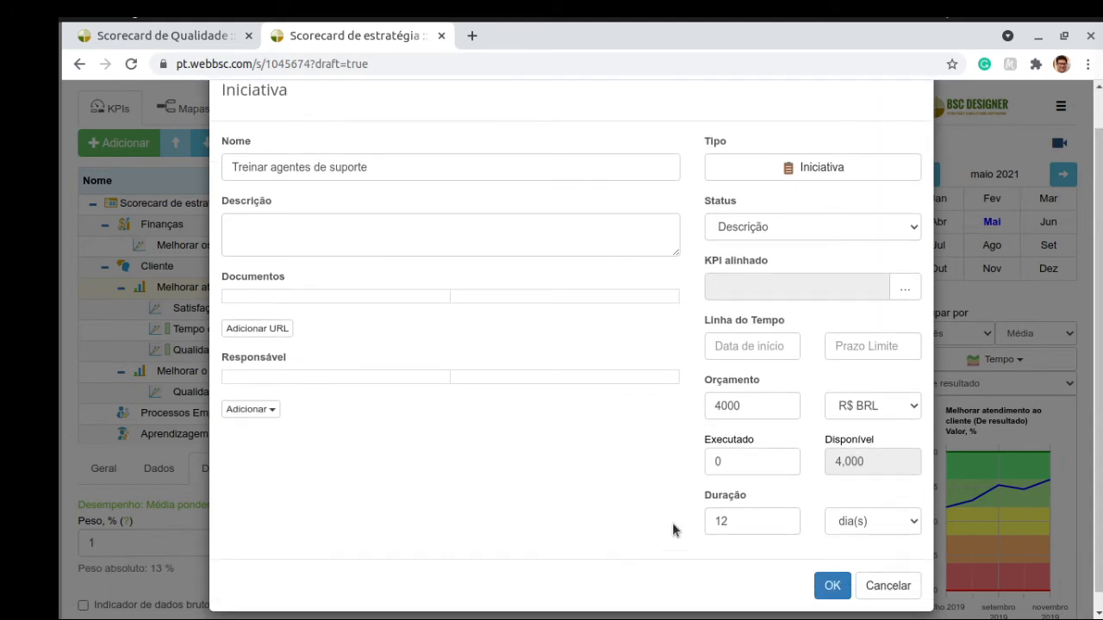
scroll(601, 512, up, 1)
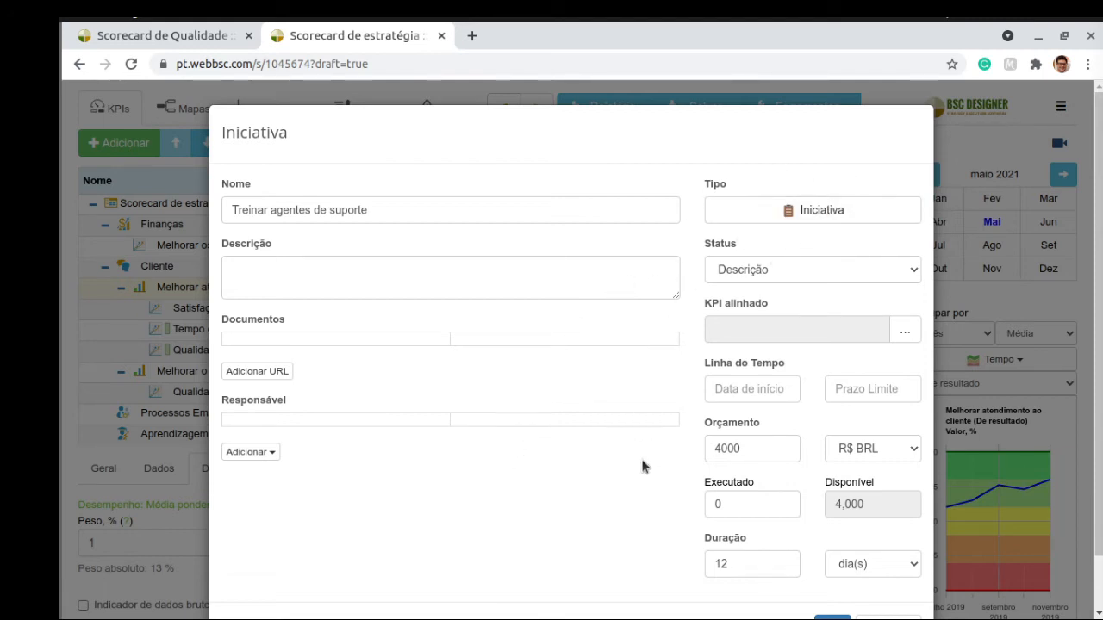
scroll(655, 517, down, 1)
click(833, 571)
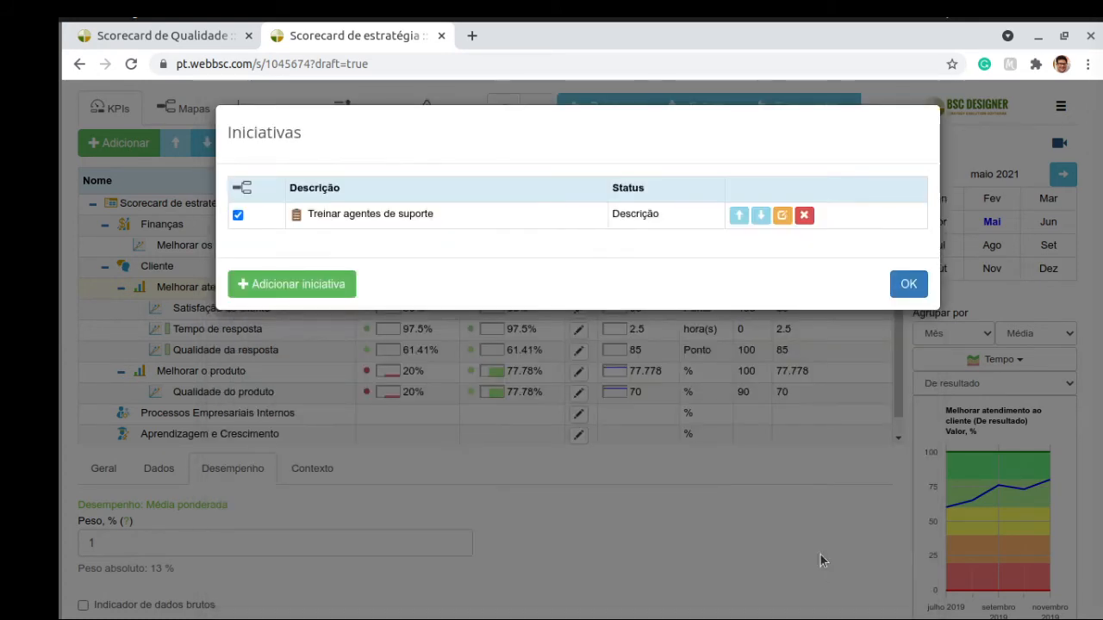
click(909, 283)
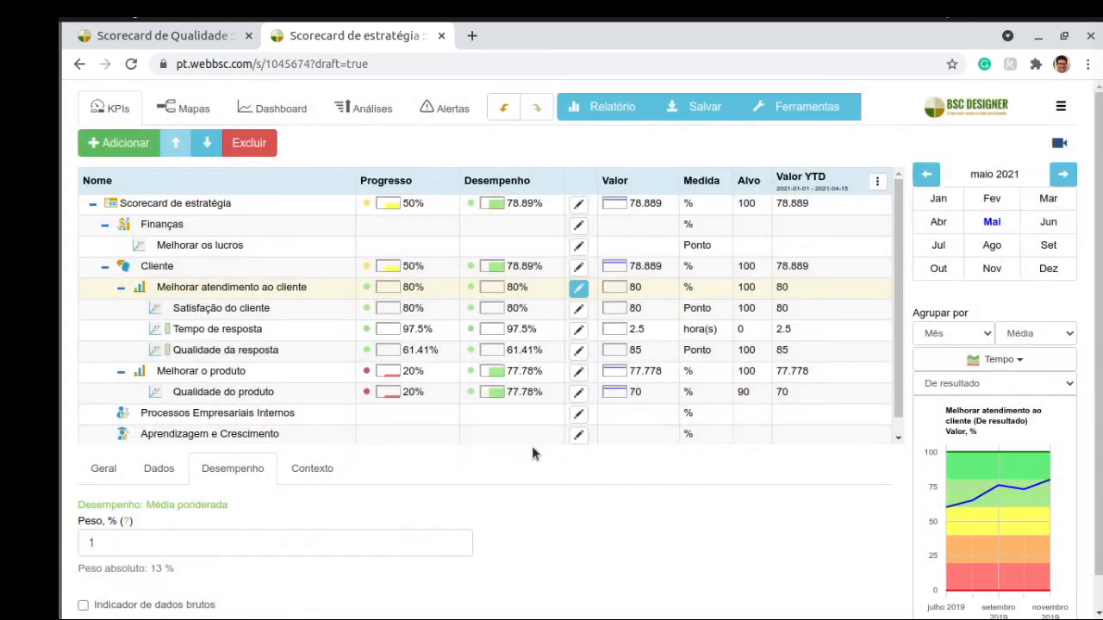
Check the initiative on the strategy map, and examine the update interval and dated values of Satisfação do cliente in the value editor.
click(196, 113)
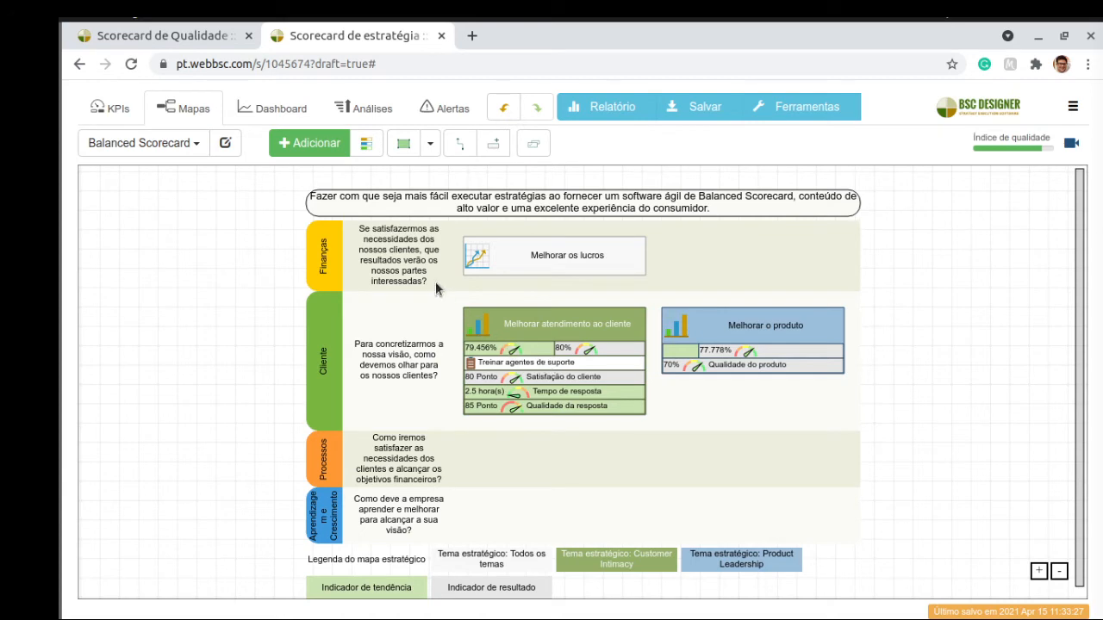
click(109, 114)
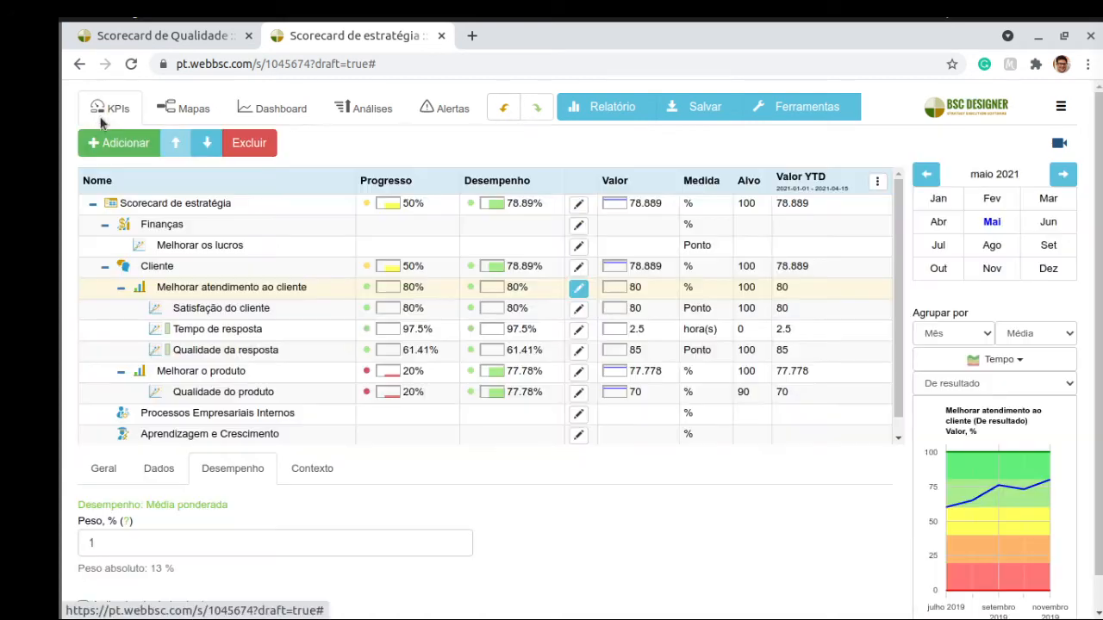
click(221, 314)
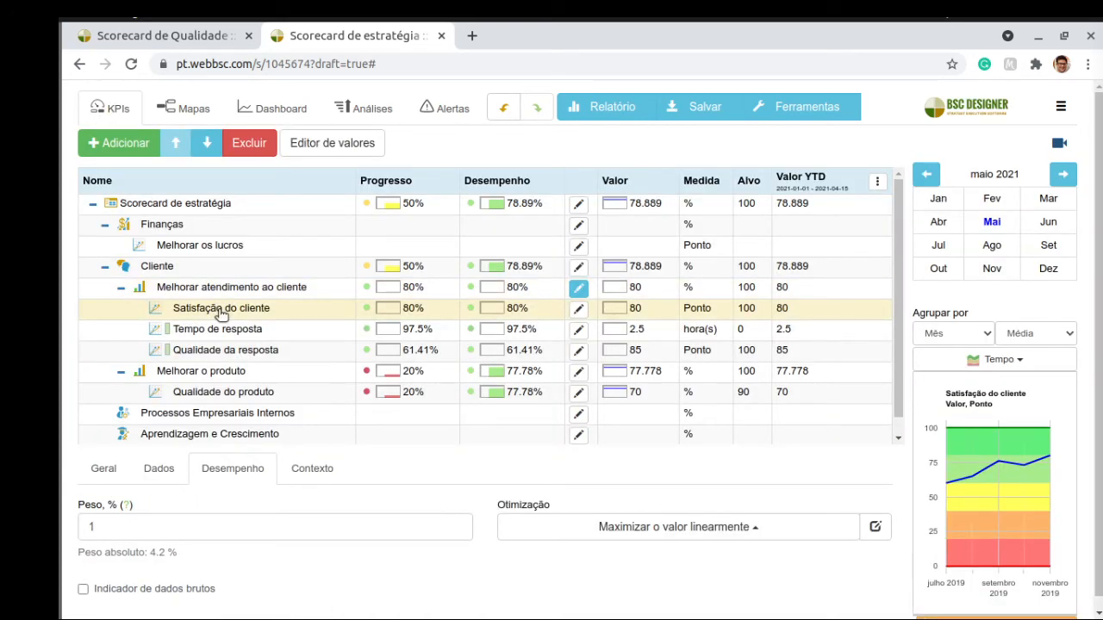
click(331, 143)
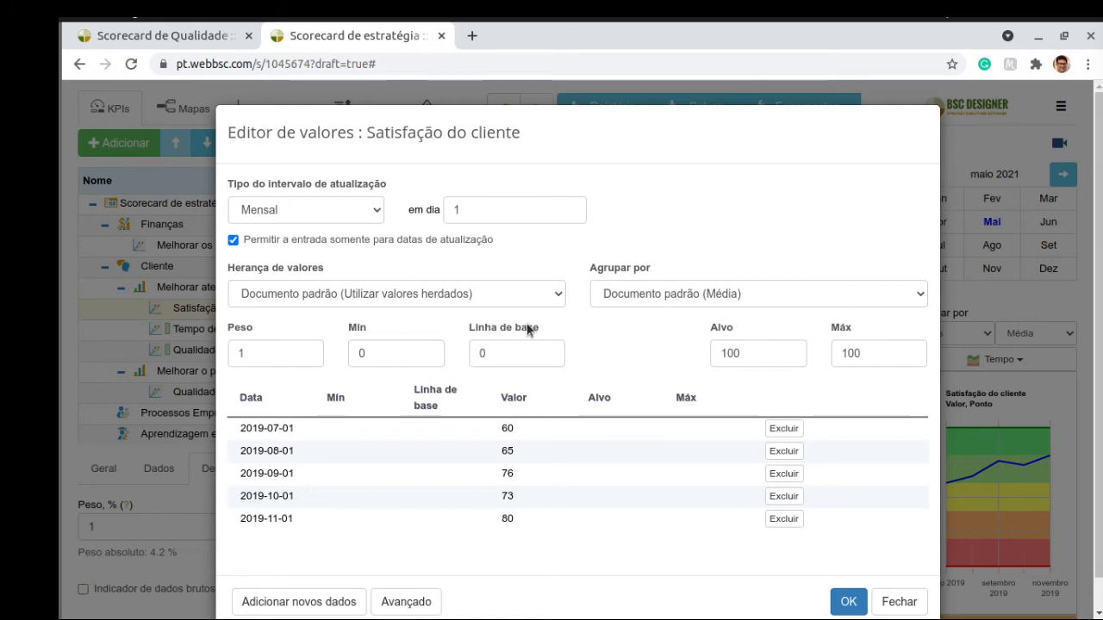
click(901, 602)
Review the scorecard's description and mission against the Balanced Scorecard strategy map, and examine the map's placement style options.
click(190, 108)
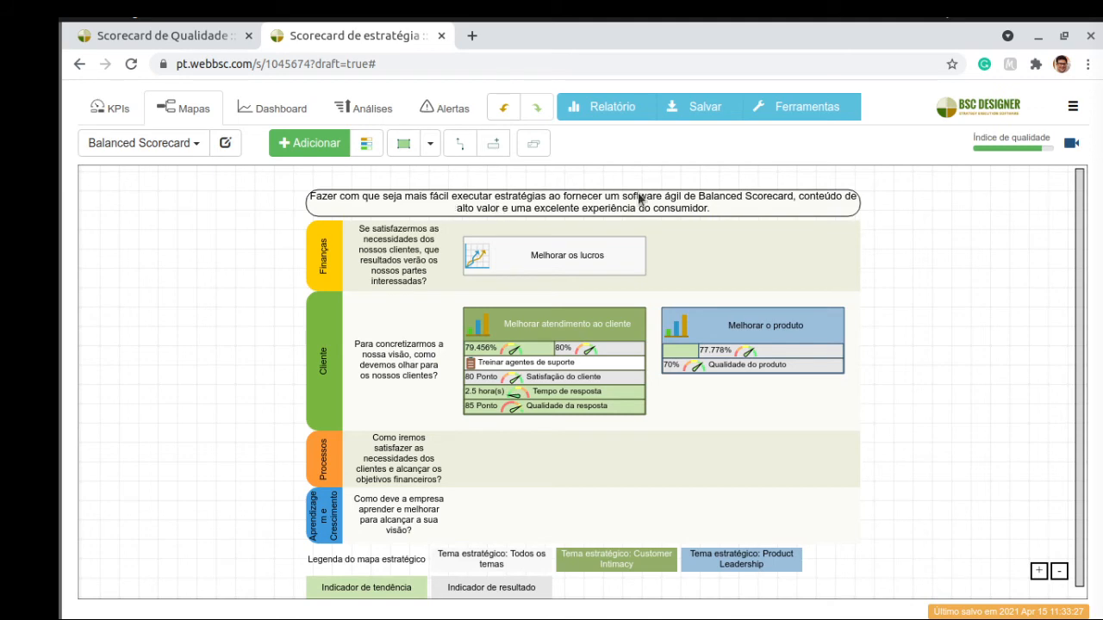
click(138, 115)
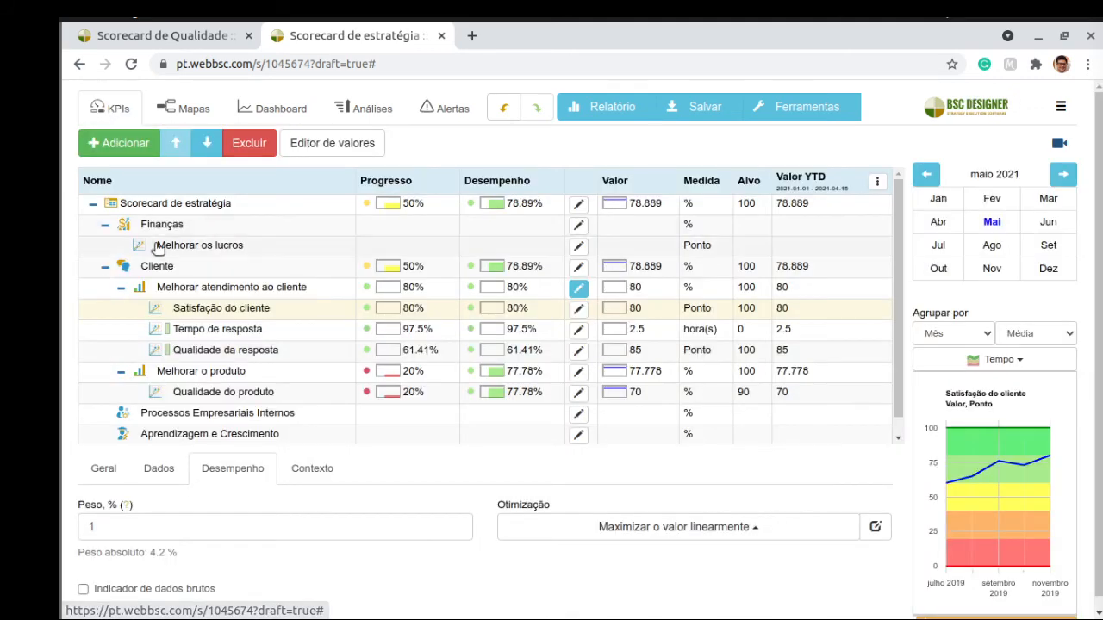
click(179, 203)
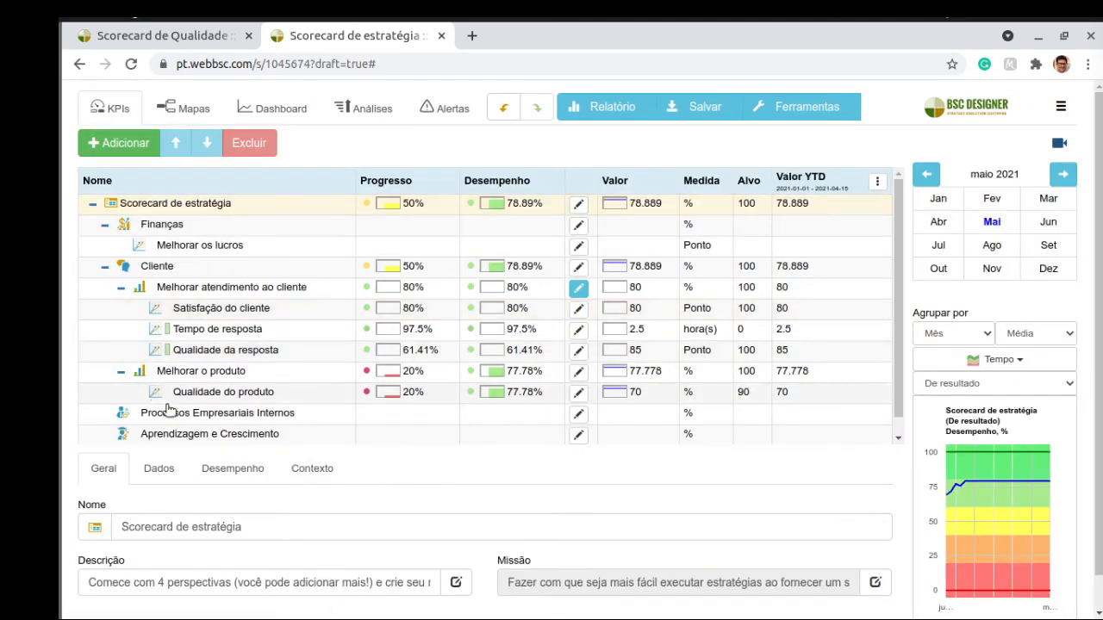
scroll(190, 431, down, 1)
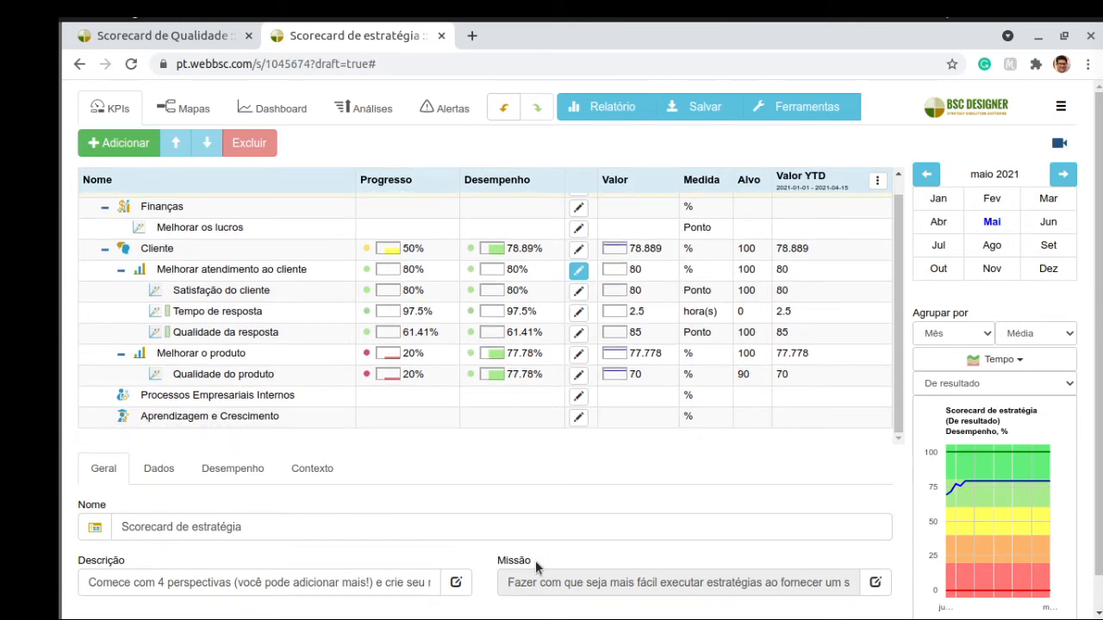
click(201, 113)
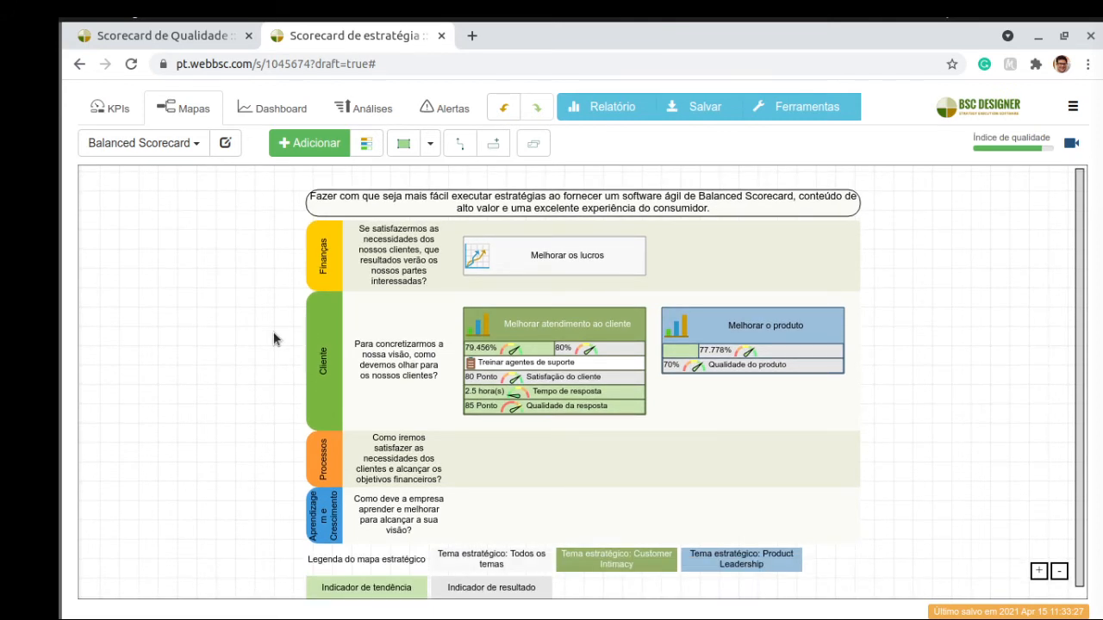
scroll(273, 333, down, 1)
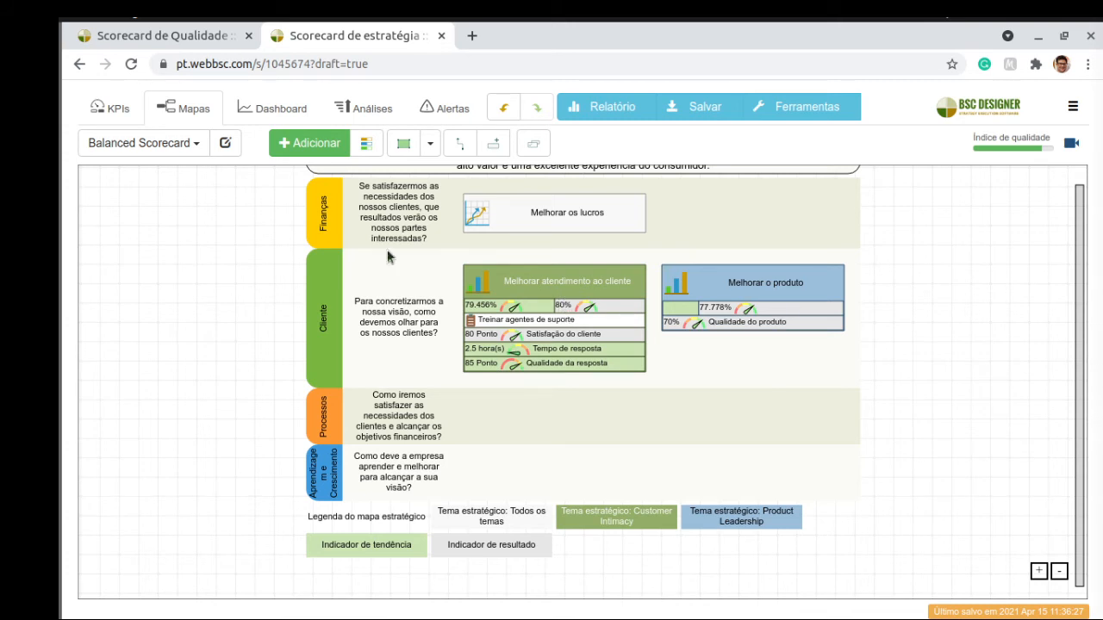
click(366, 148)
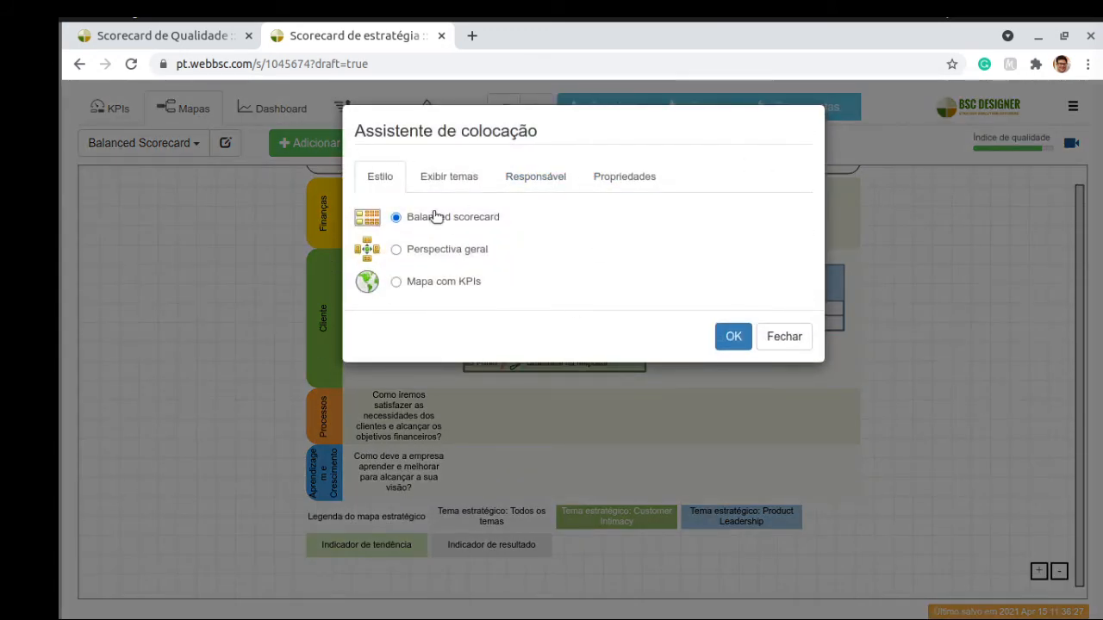
click(776, 336)
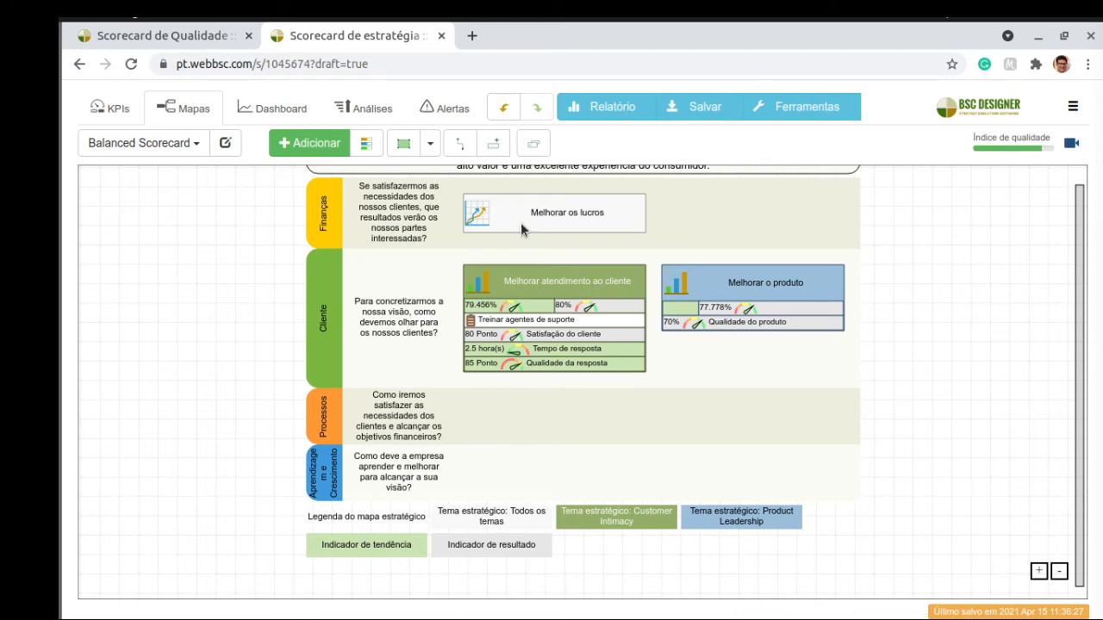
Link Melhorar atendimento ao cliente to Melhorar os lucros on the strategy map, associating its result part with the target's leading part.
click(462, 149)
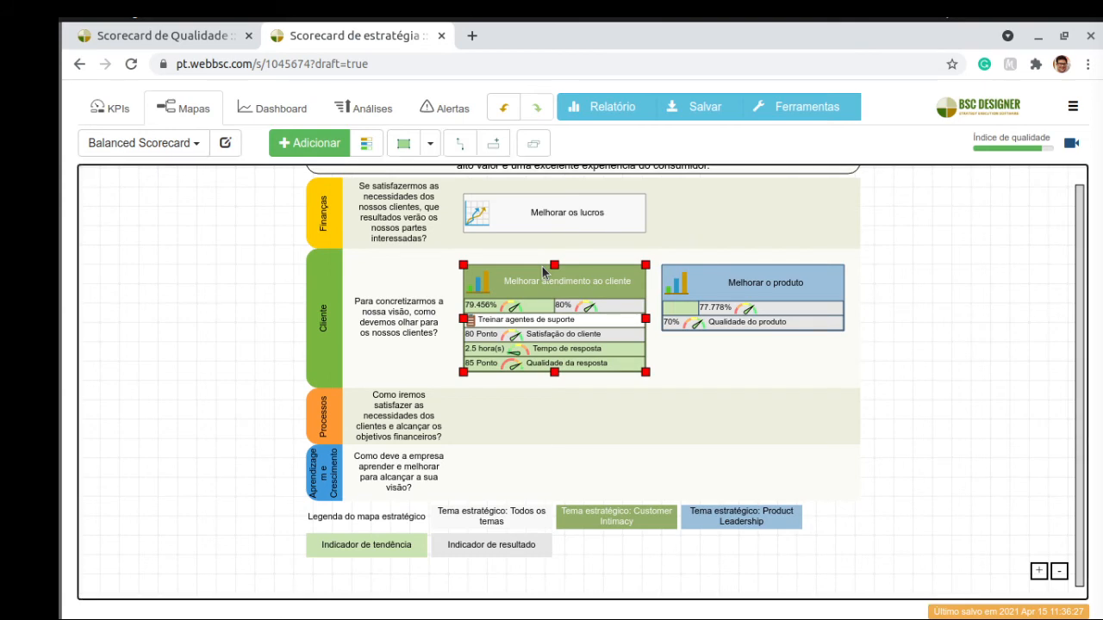
drag(544, 272, 546, 232)
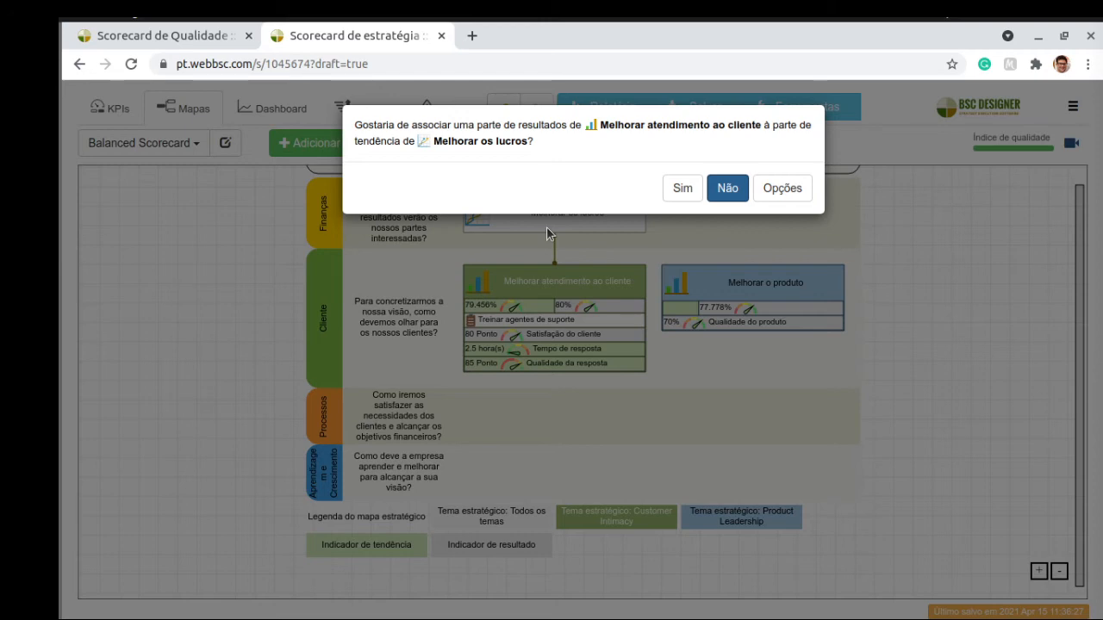
click(677, 195)
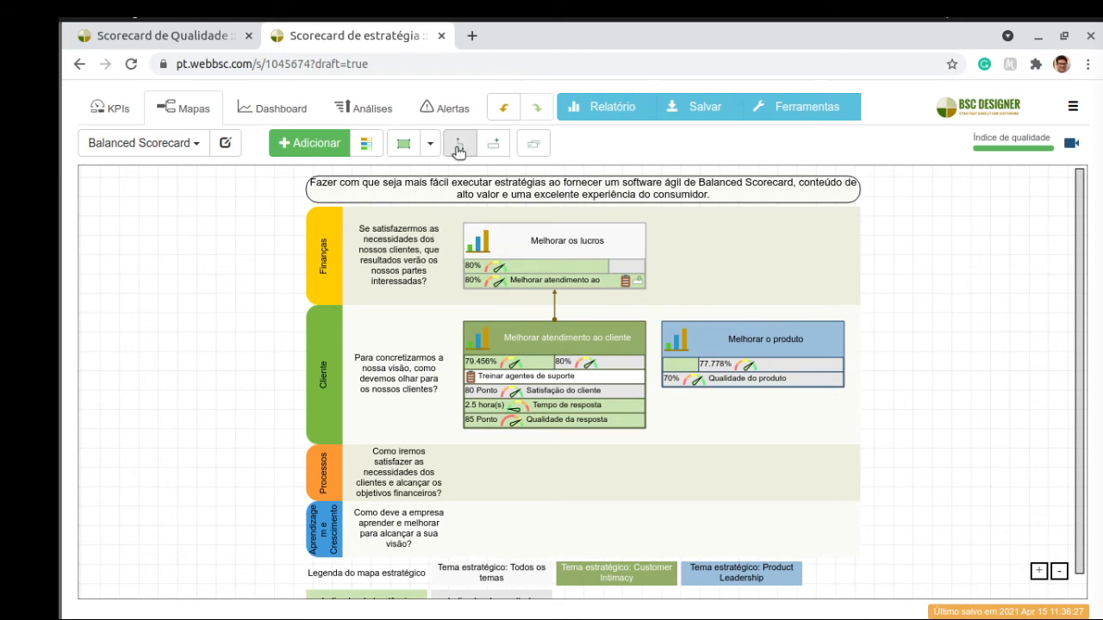
Link Melhorar o produto to Melhorar os lucros on the strategy map, associating its result part with the target's leading part.
click(758, 332)
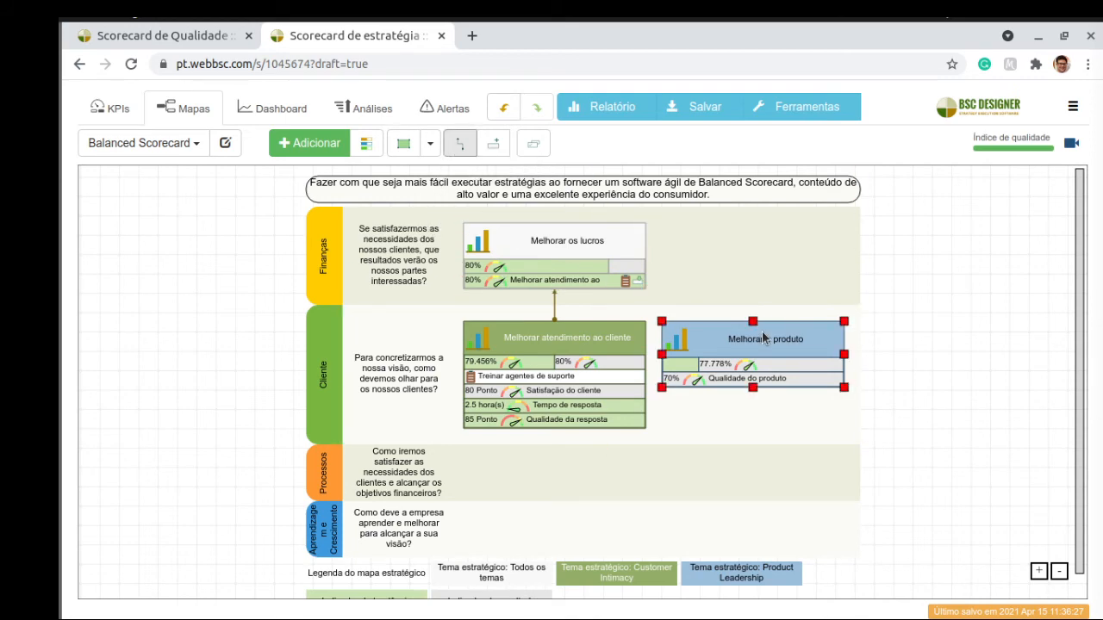
drag(739, 311, 594, 294)
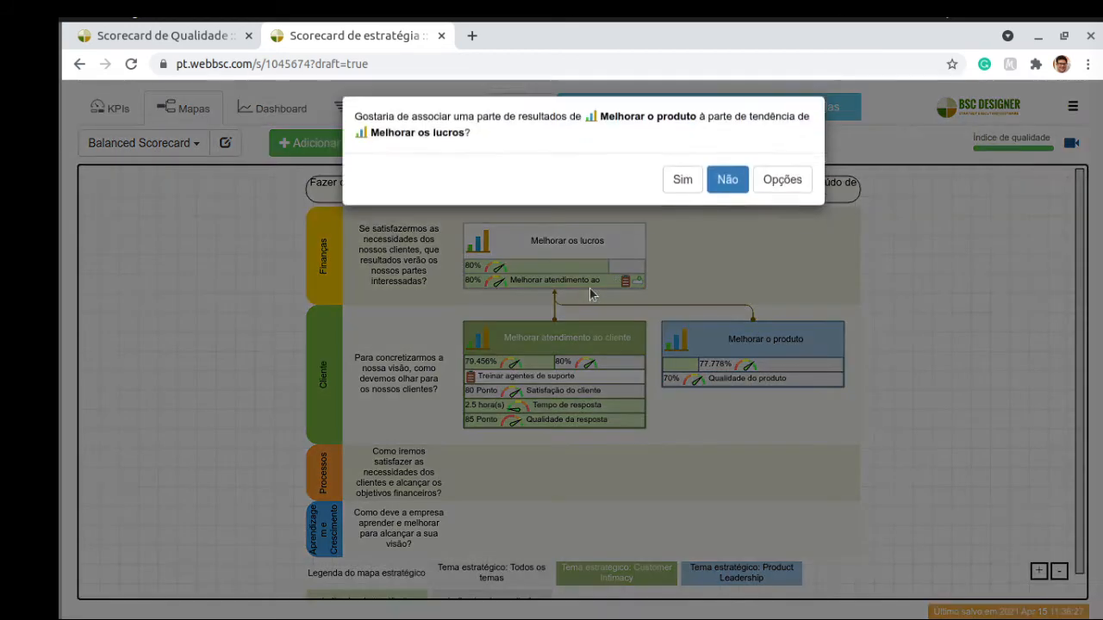
click(681, 190)
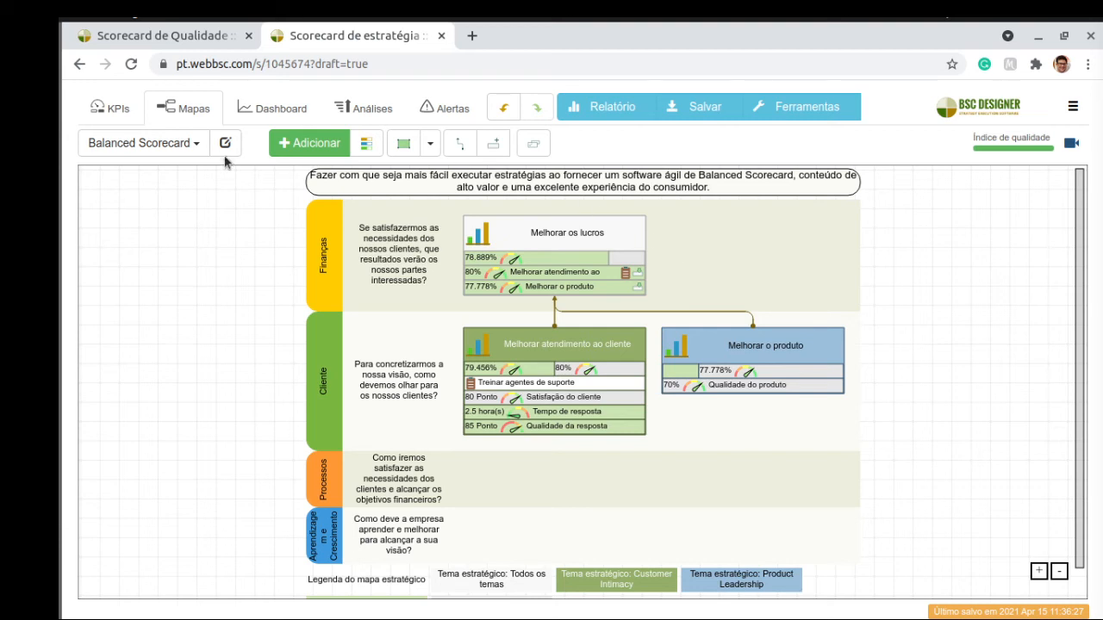
Add a new indicator under the objective Melhorar o produto in the KPI list and show its data settings.
click(114, 110)
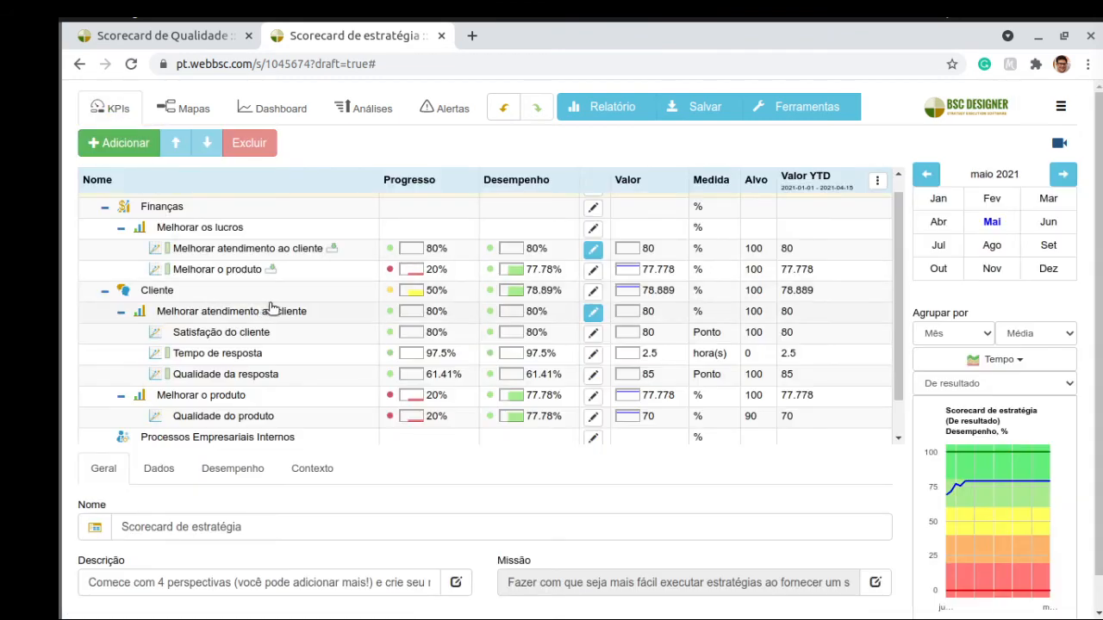
click(214, 404)
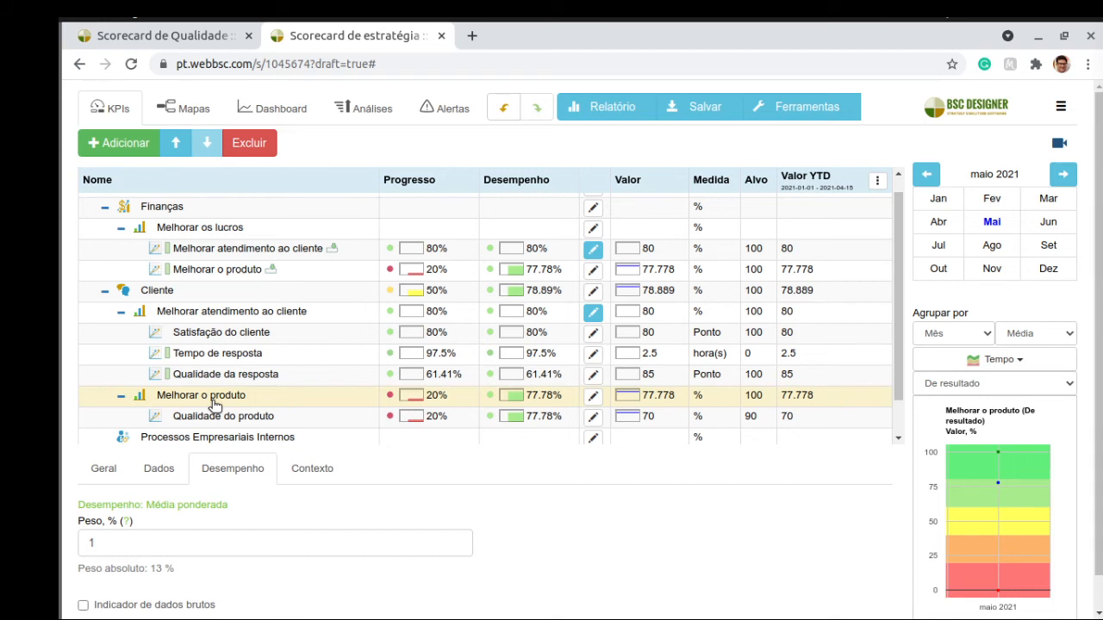
click(116, 144)
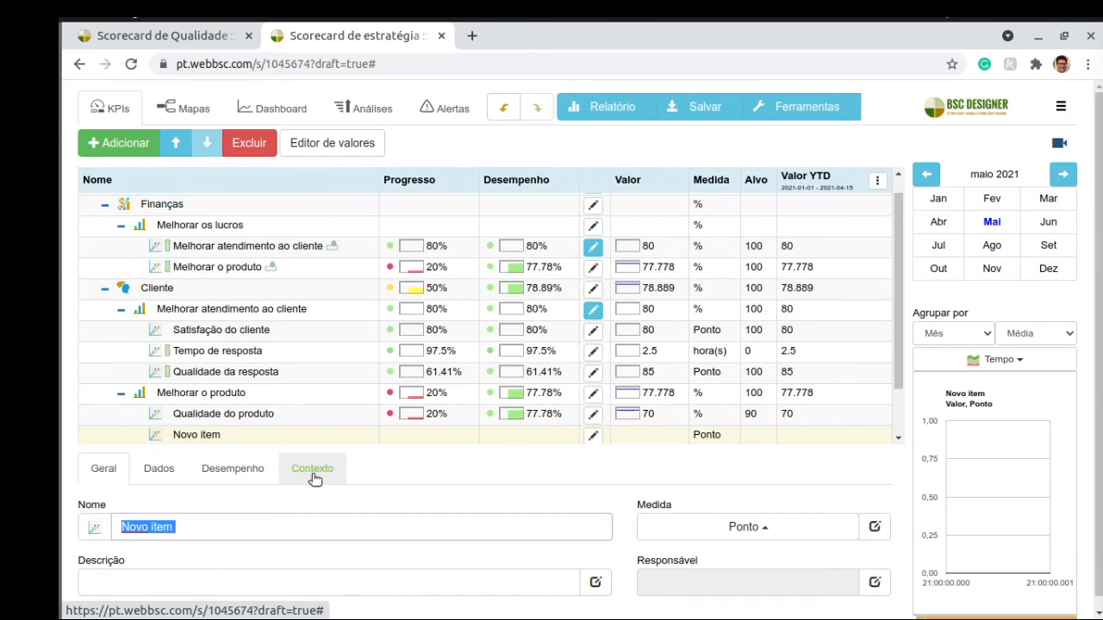
click(157, 470)
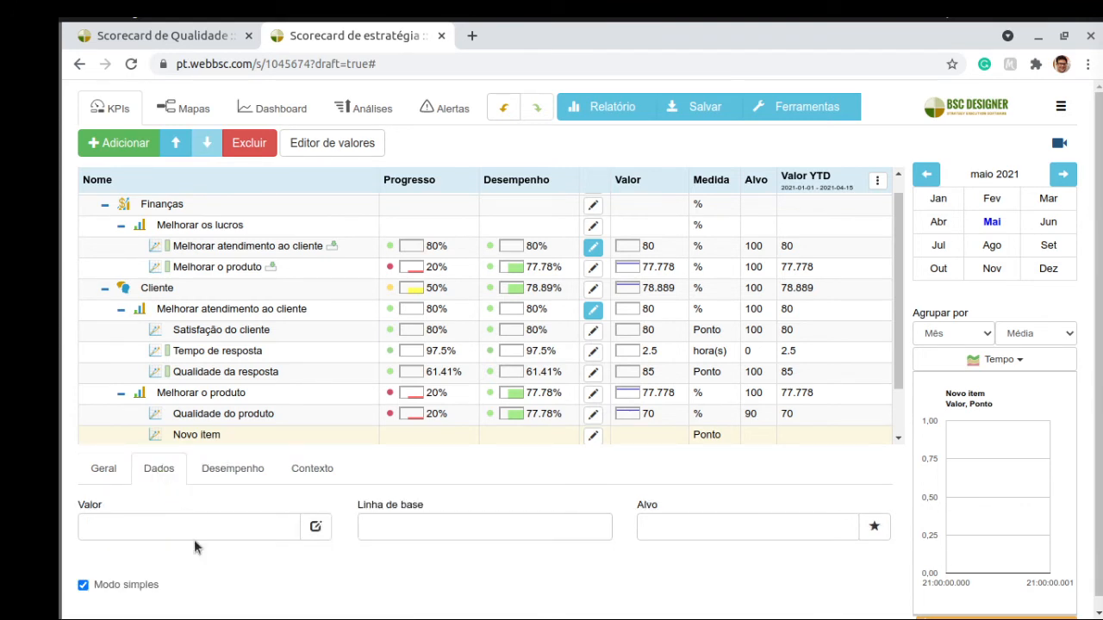
Set the new indicator's data source to another indicator from the scorecard KPIs de inovações.
click(318, 529)
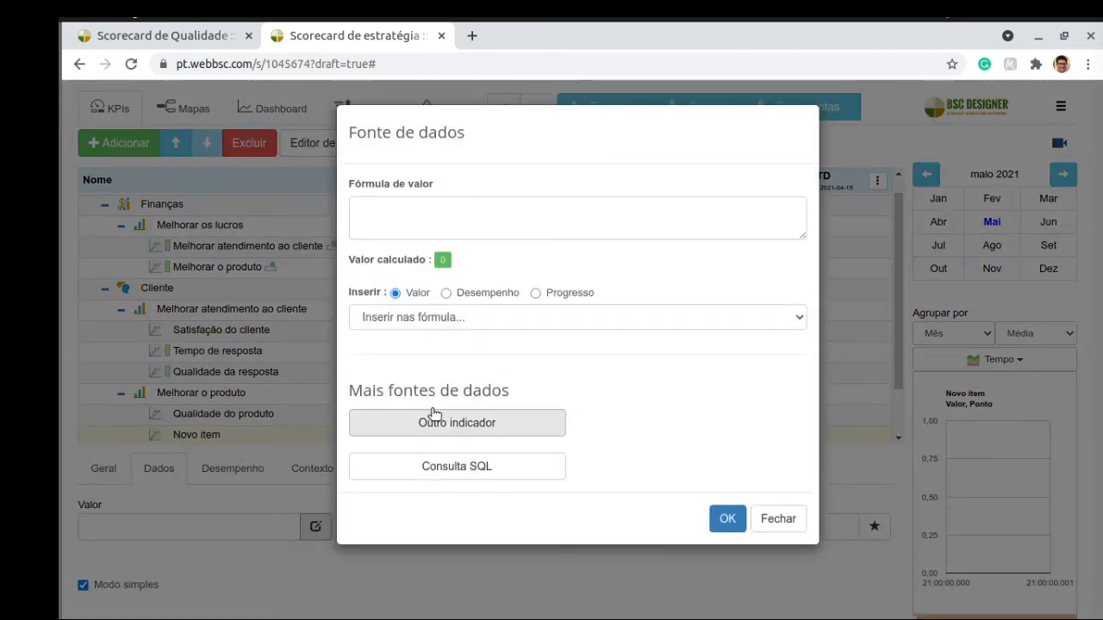
click(434, 417)
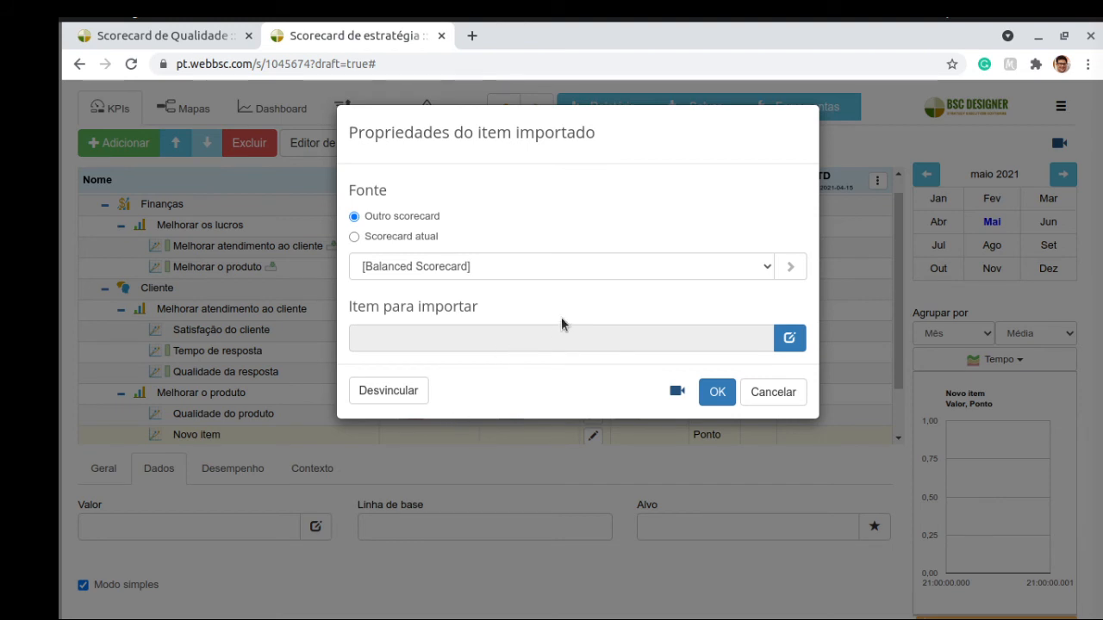
click(762, 266)
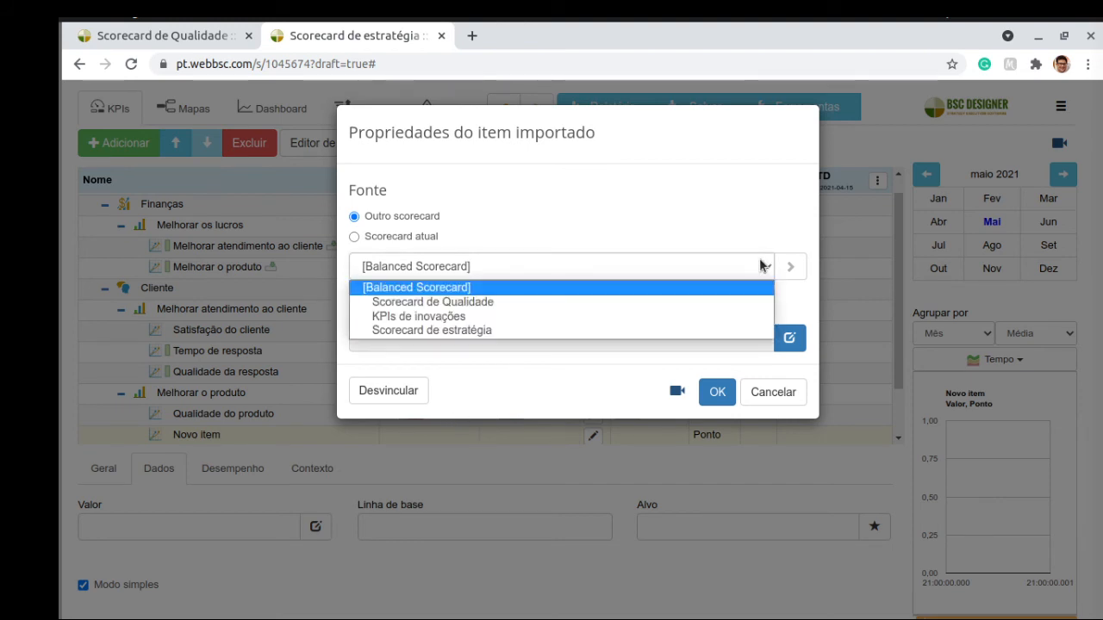
click(711, 316)
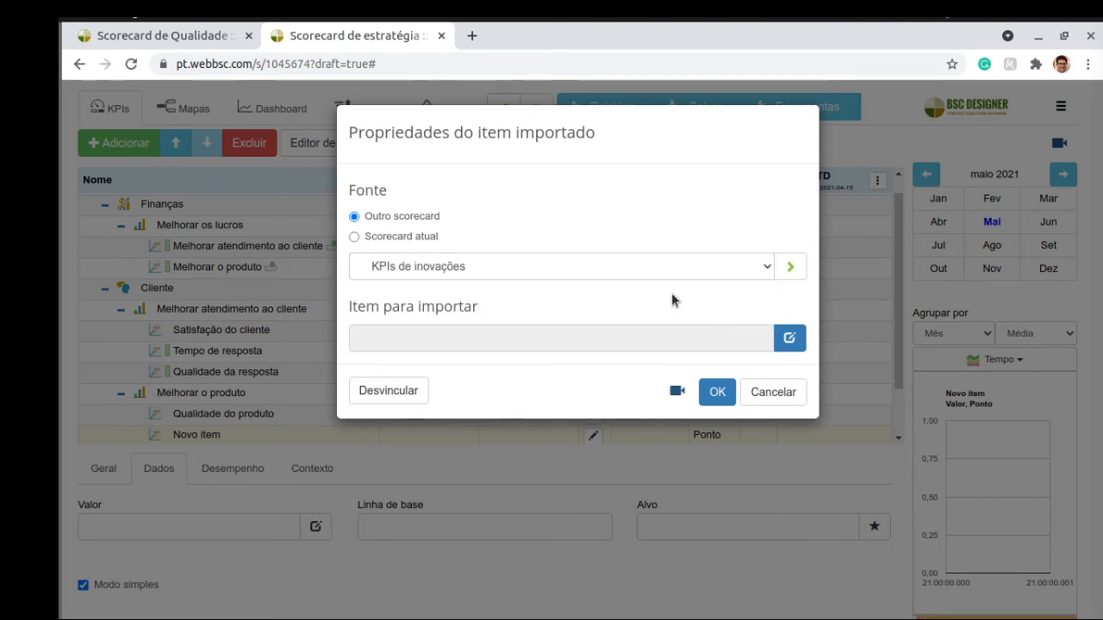
Choose Desenvolva padrões de comportamento focados na inovação as the item to import and confirm the link.
click(789, 338)
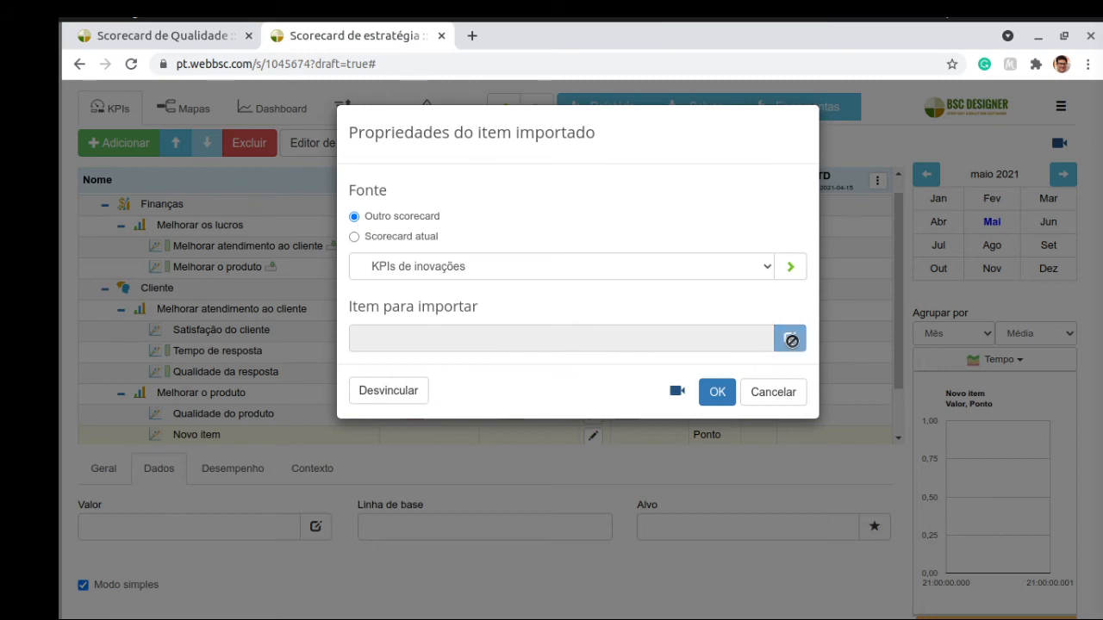
scroll(655, 343, down, 1)
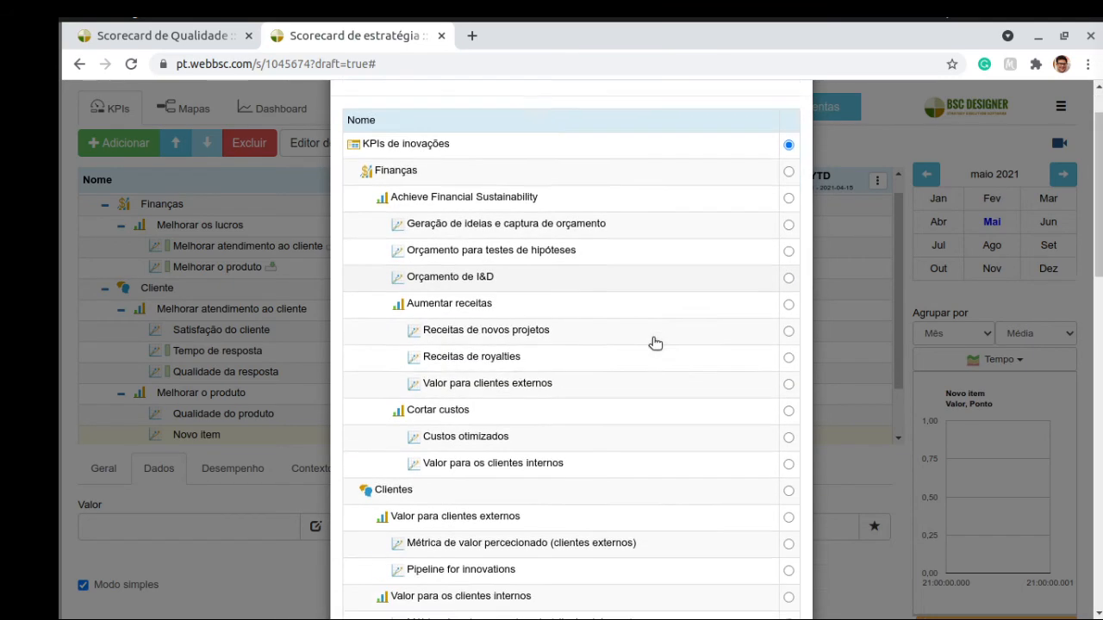
scroll(655, 343, down, 4)
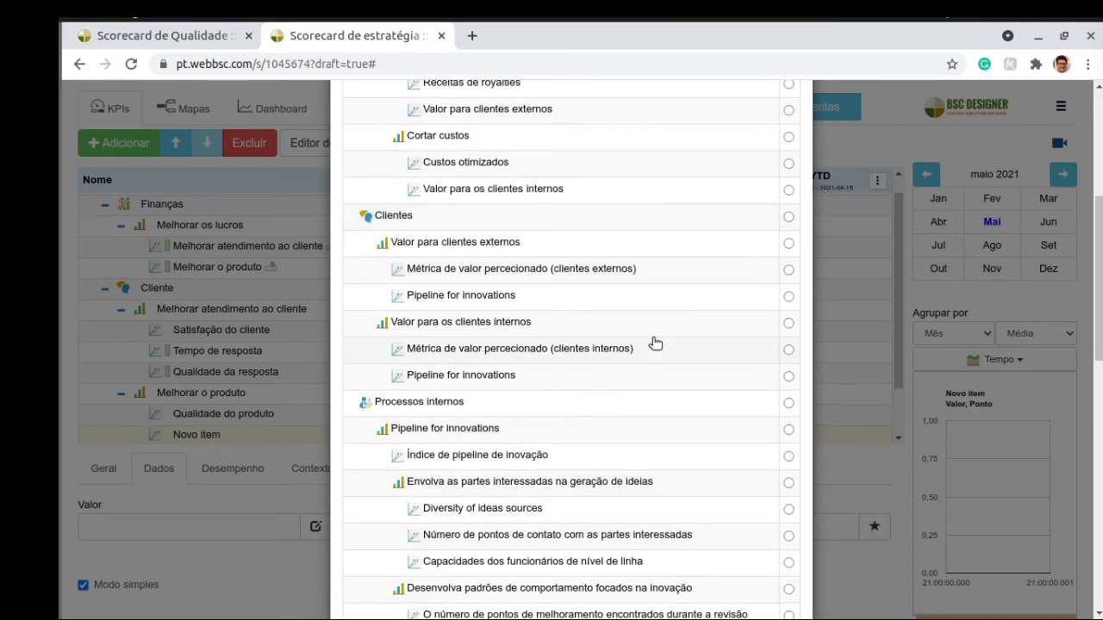
scroll(655, 343, down, 2)
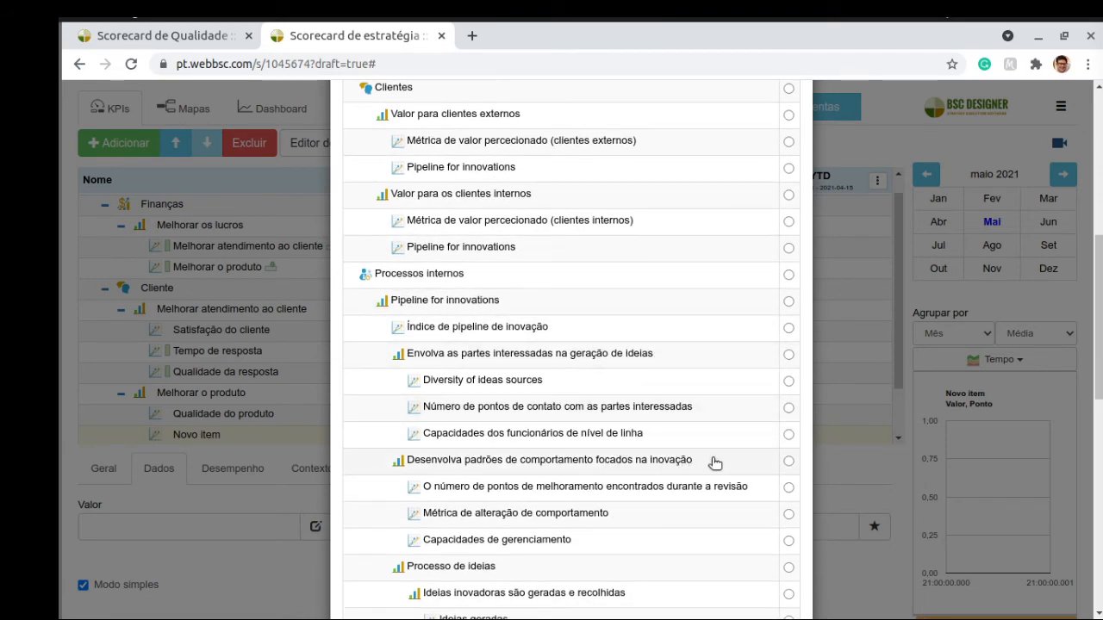
click(787, 462)
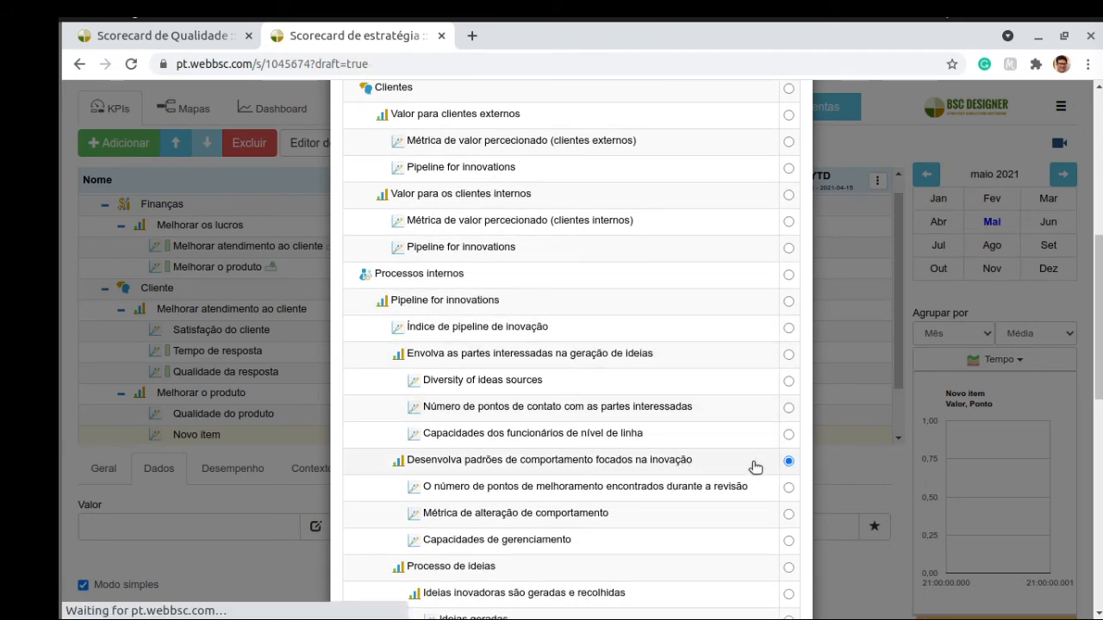
scroll(756, 461, down, 10)
click(710, 569)
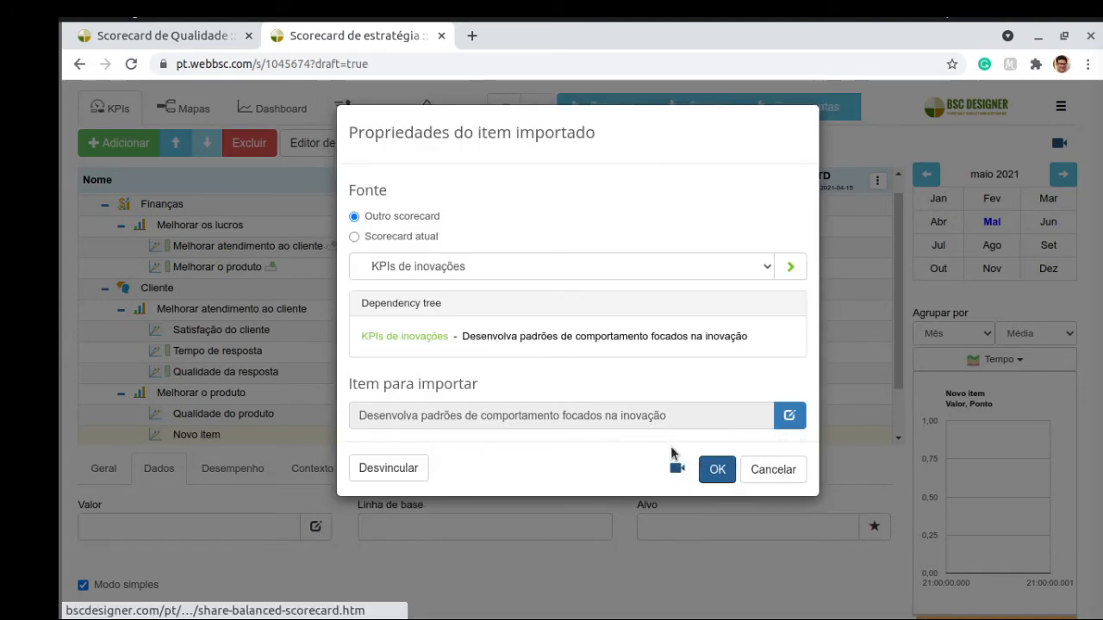
click(719, 471)
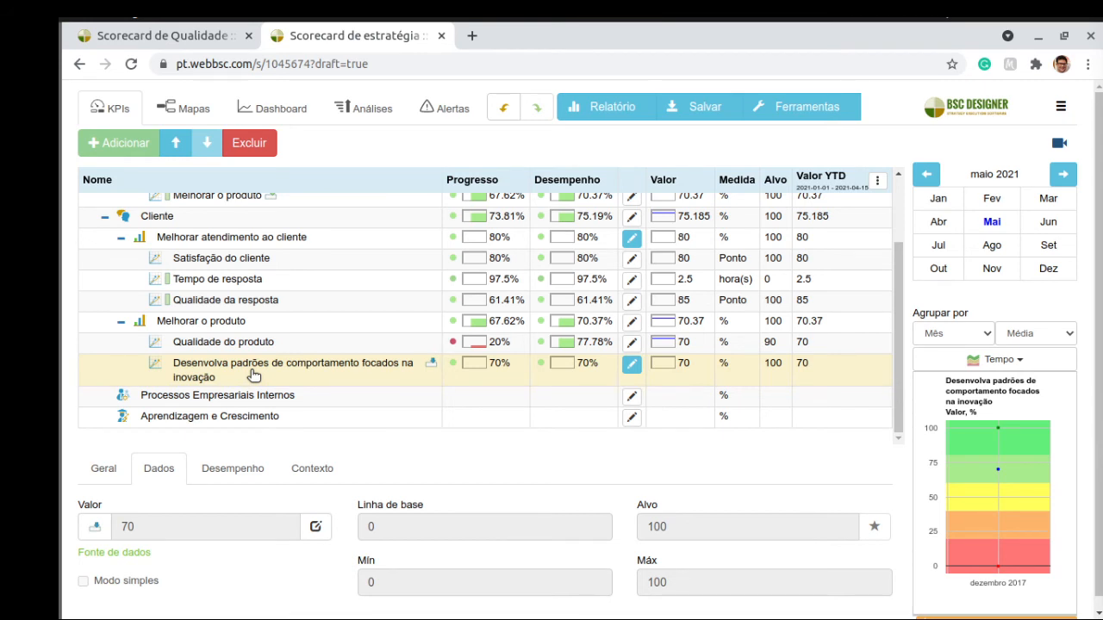
Set the imported indicator's type to De tendência and check it on the strategy map.
scroll(254, 375, down, 1)
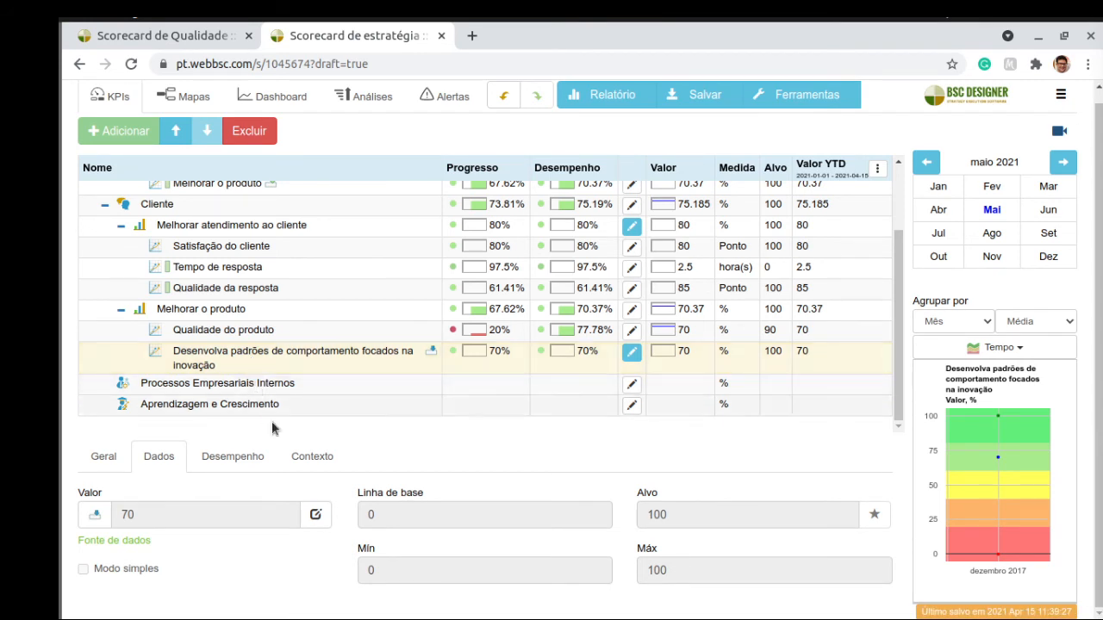
click(312, 459)
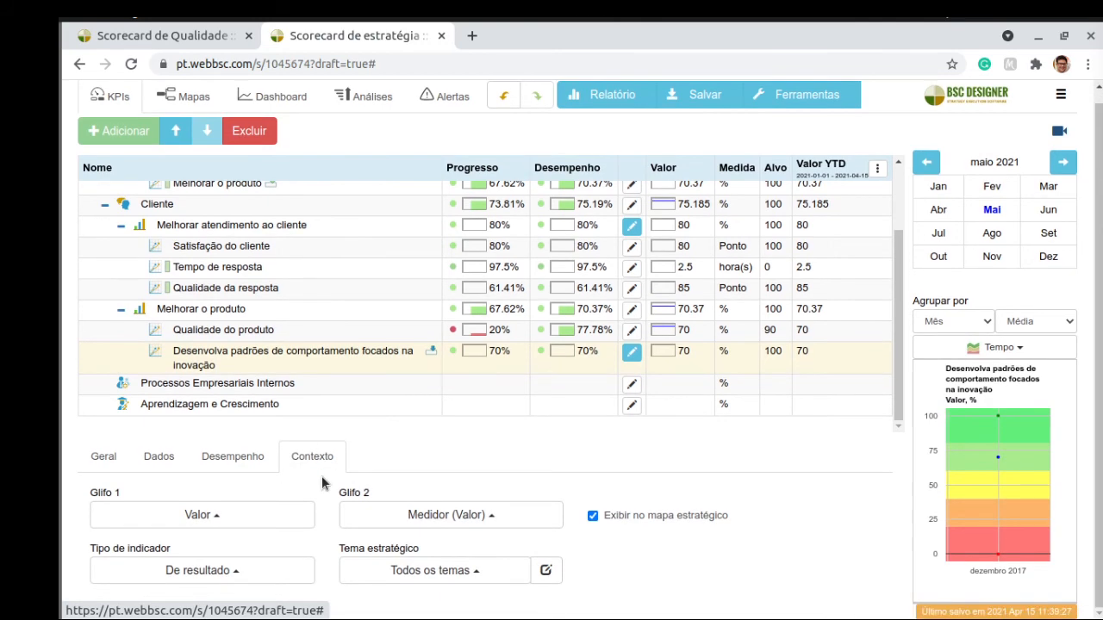
click(223, 574)
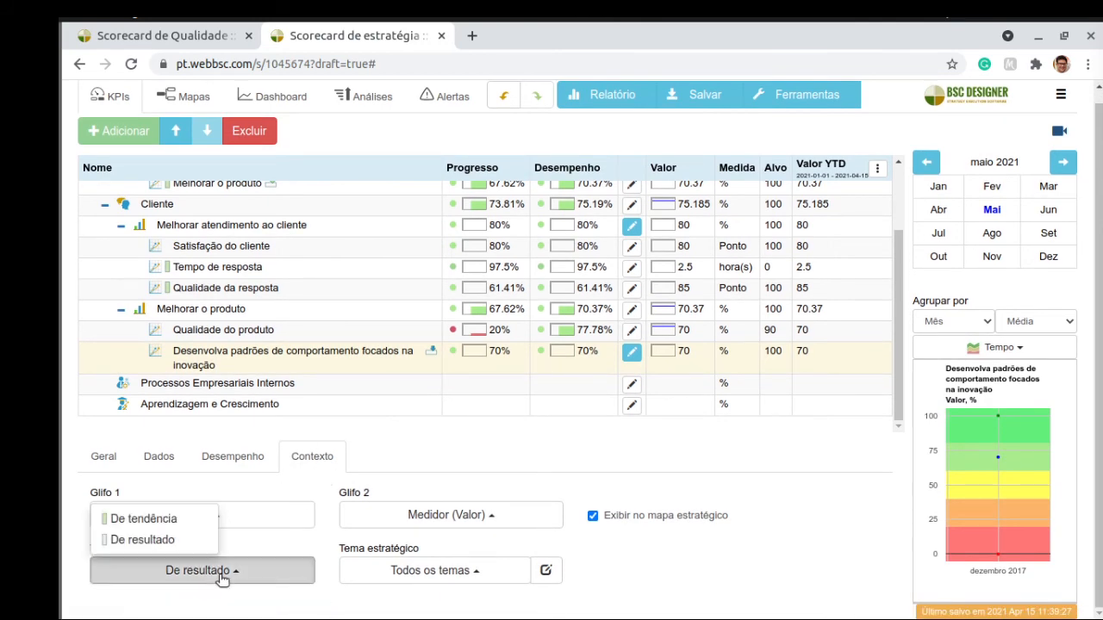
click(151, 520)
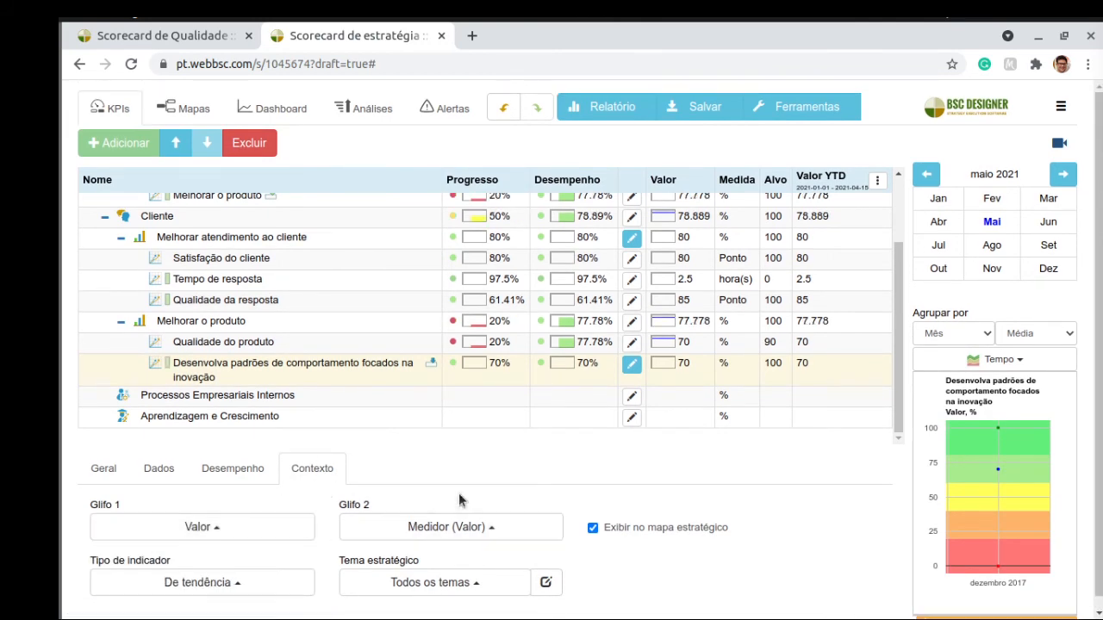
click(157, 469)
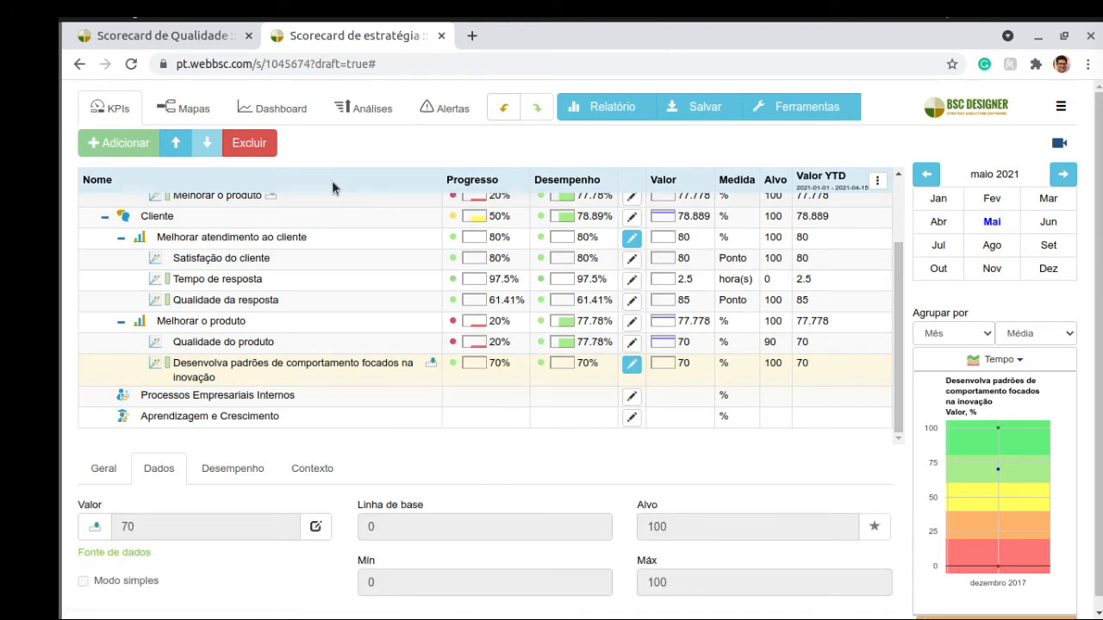
click(195, 114)
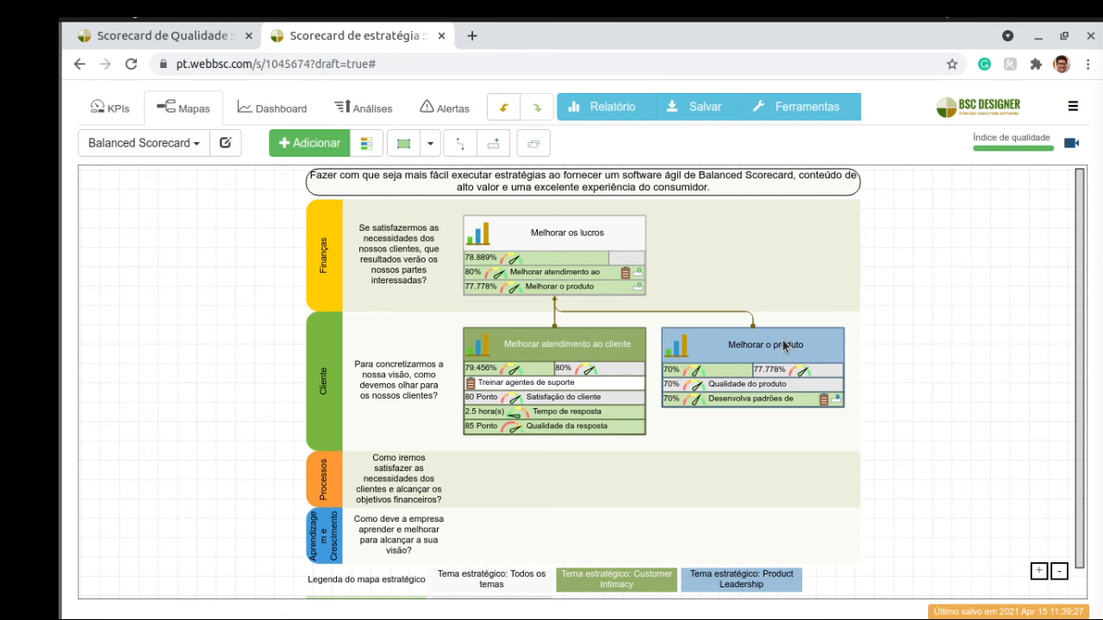
Start a new chart on the dashboard and choose the result data of Satisfação do cliente for it.
click(289, 107)
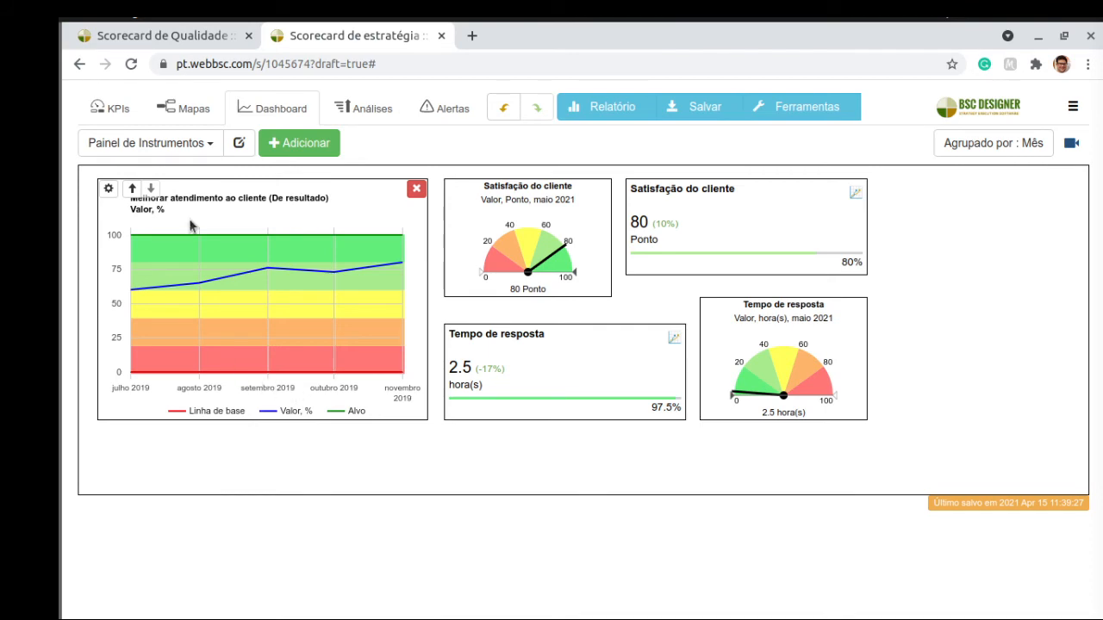
click(304, 143)
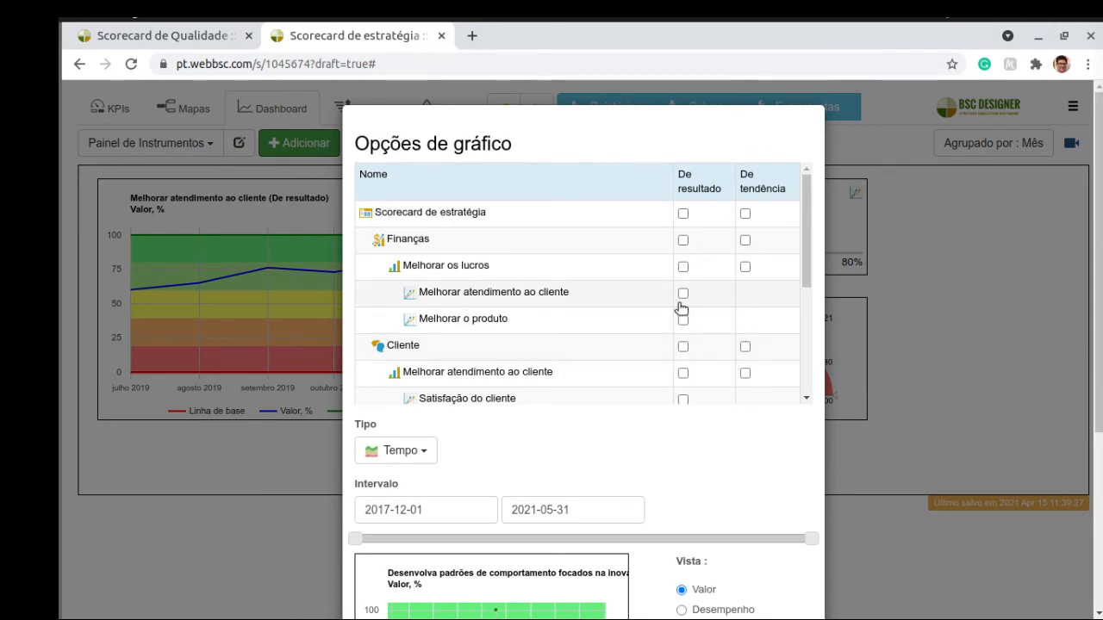
scroll(680, 307, down, 5)
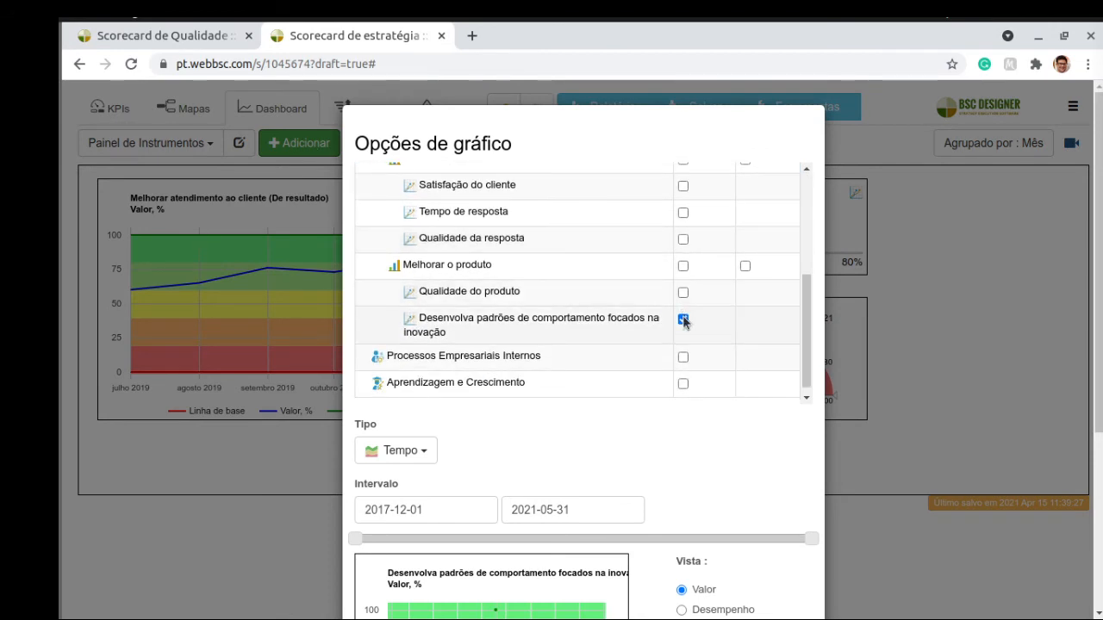
click(682, 318)
scroll(628, 305, down, 1)
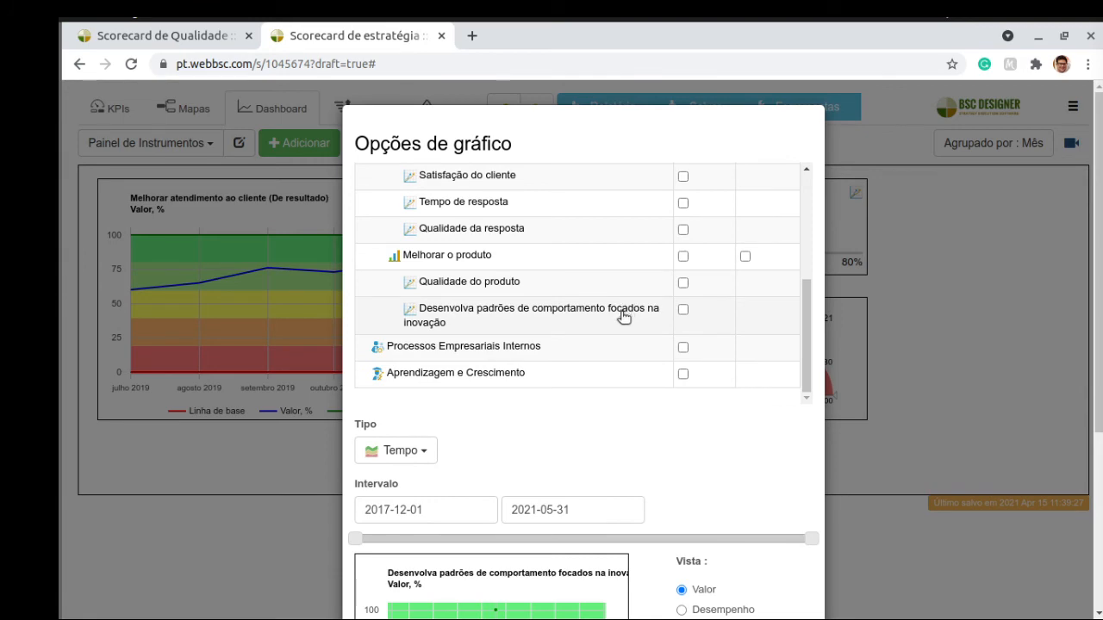
scroll(626, 308, up, 4)
scroll(635, 323, down, 1)
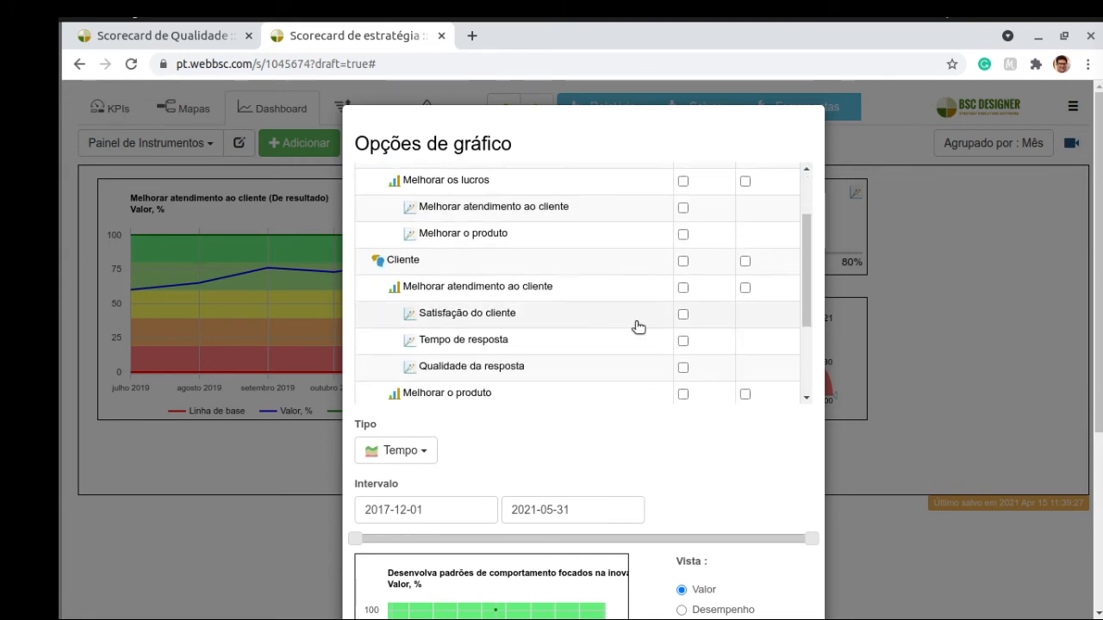
click(683, 315)
Place the configured Satisfação do cliente time chart on the dashboard and view it.
scroll(620, 370, down, 2)
scroll(611, 398, down, 2)
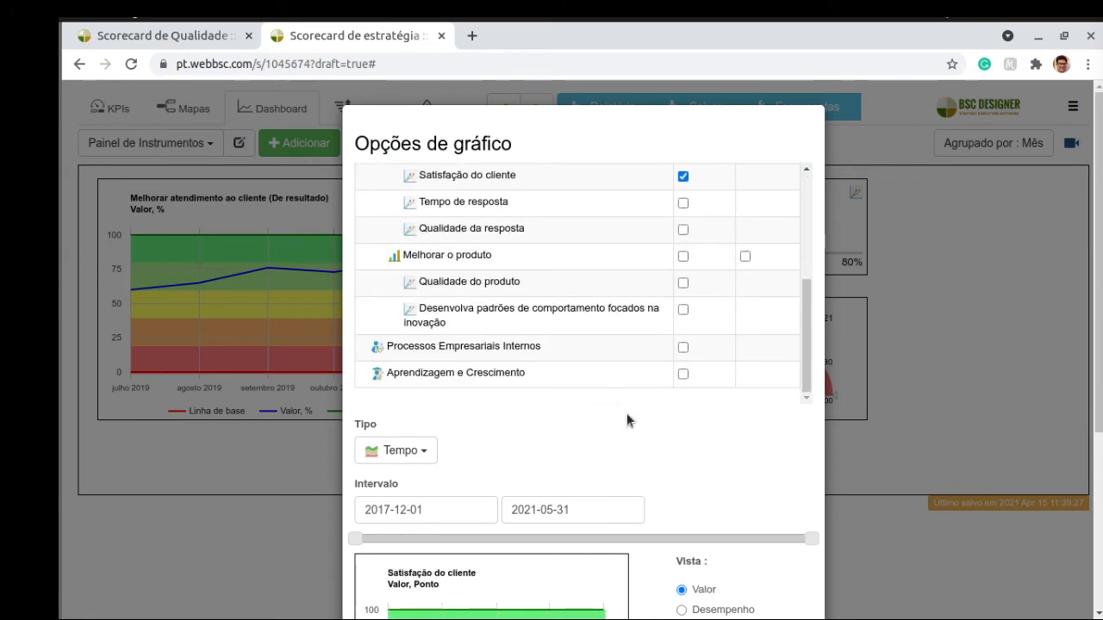
scroll(626, 421, down, 3)
click(731, 591)
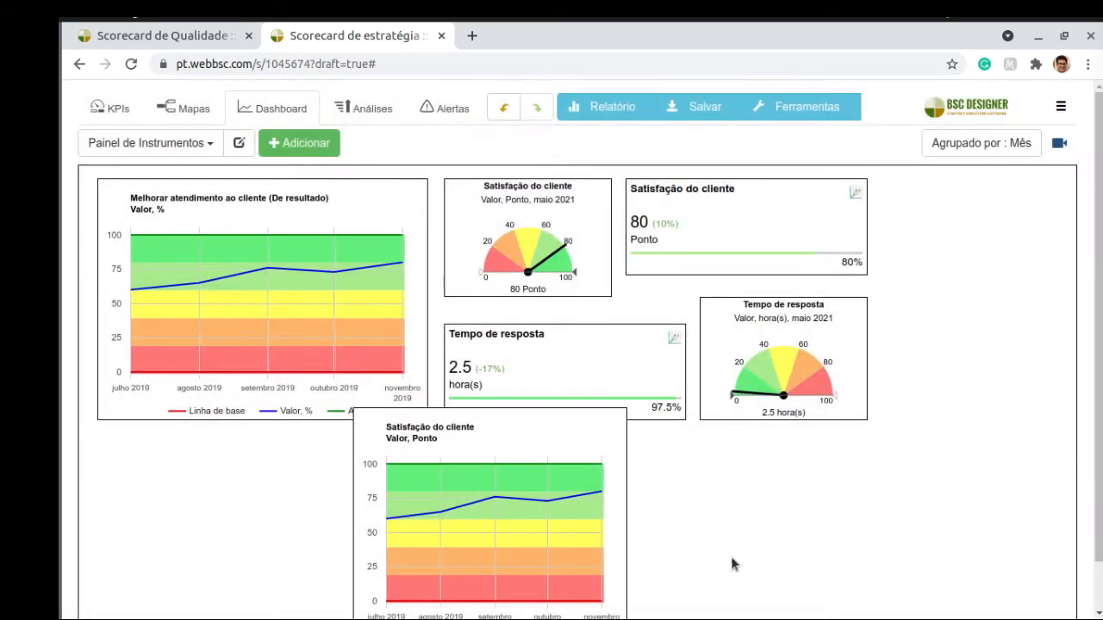
scroll(759, 508, down, 1)
scroll(758, 499, down, 1)
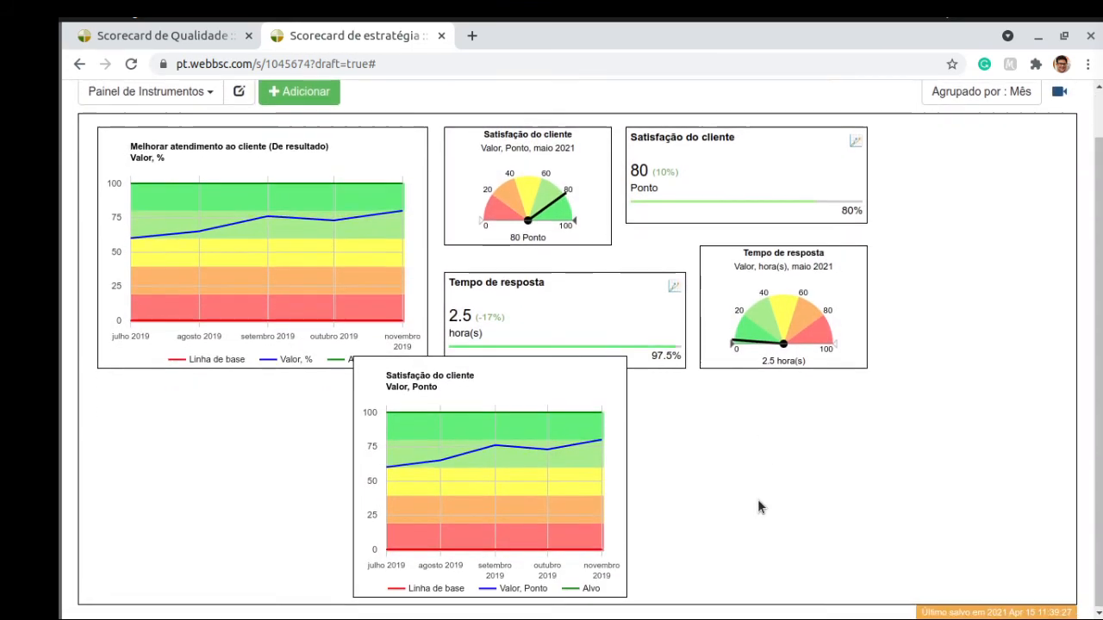
Widen the Satisfação do cliente chart on the dashboard and add the result data of Qualidade da resposta to it.
mouse_move(627, 491)
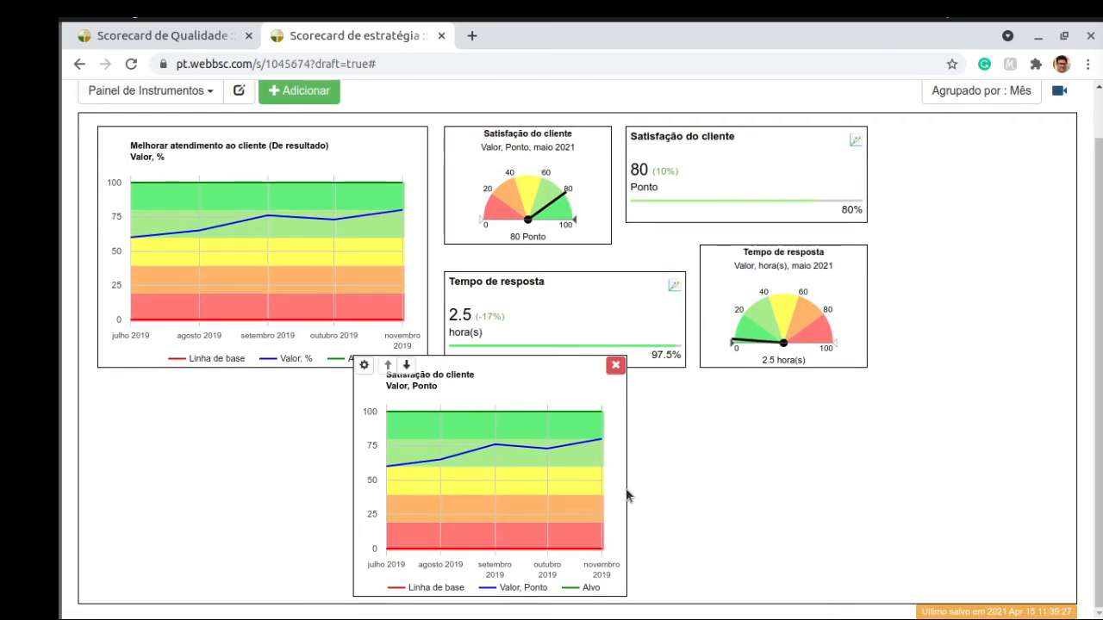
drag(628, 497, 720, 498)
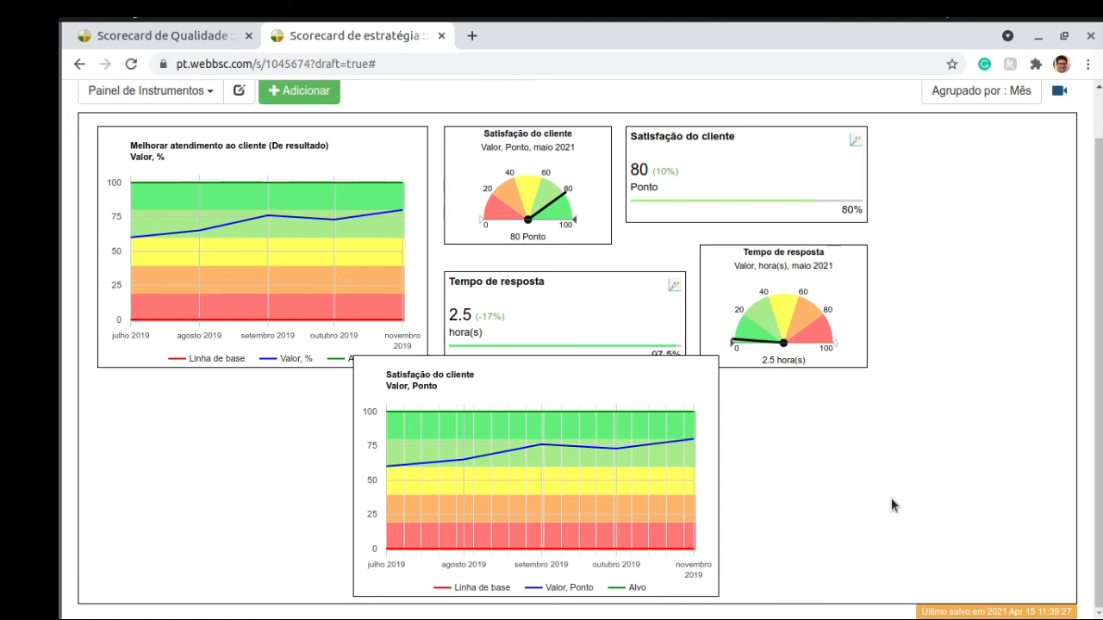
mouse_move(610, 529)
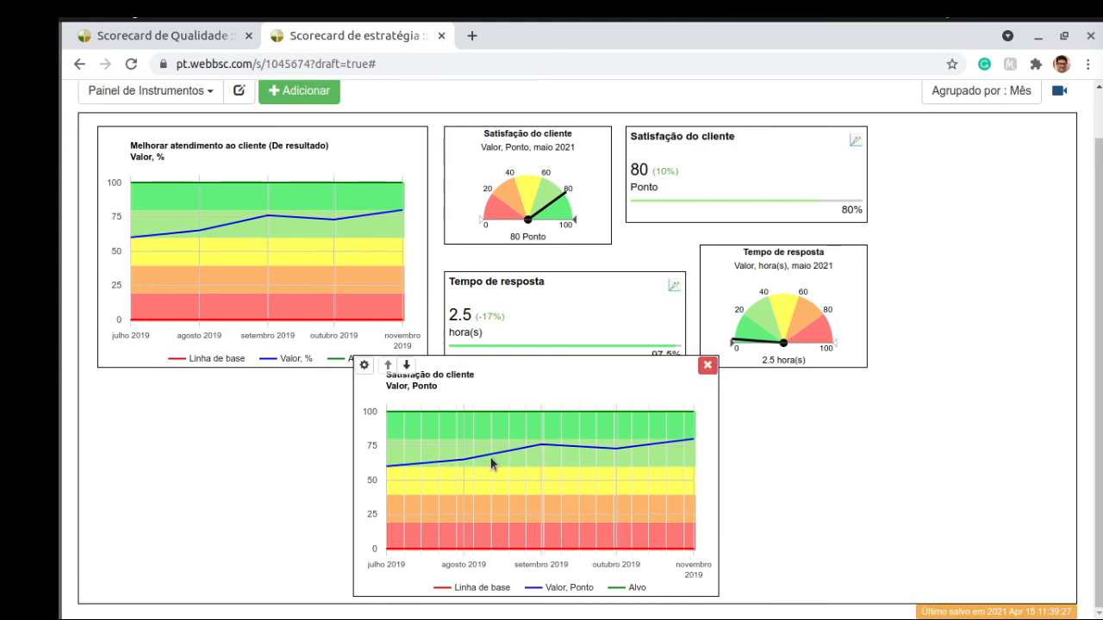
click(363, 366)
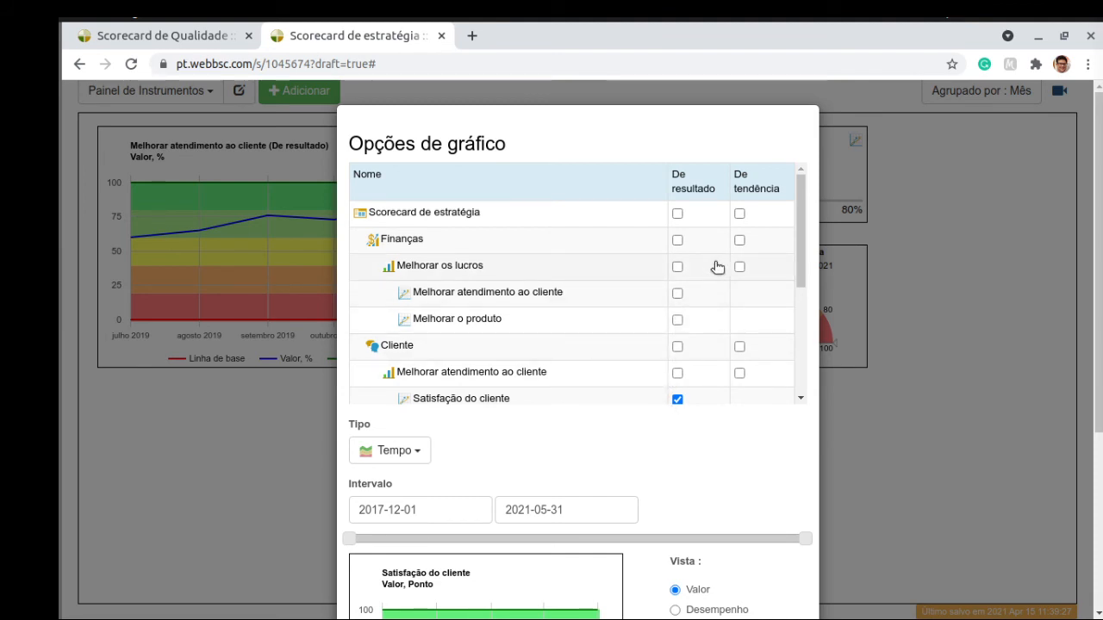
scroll(711, 291, down, 3)
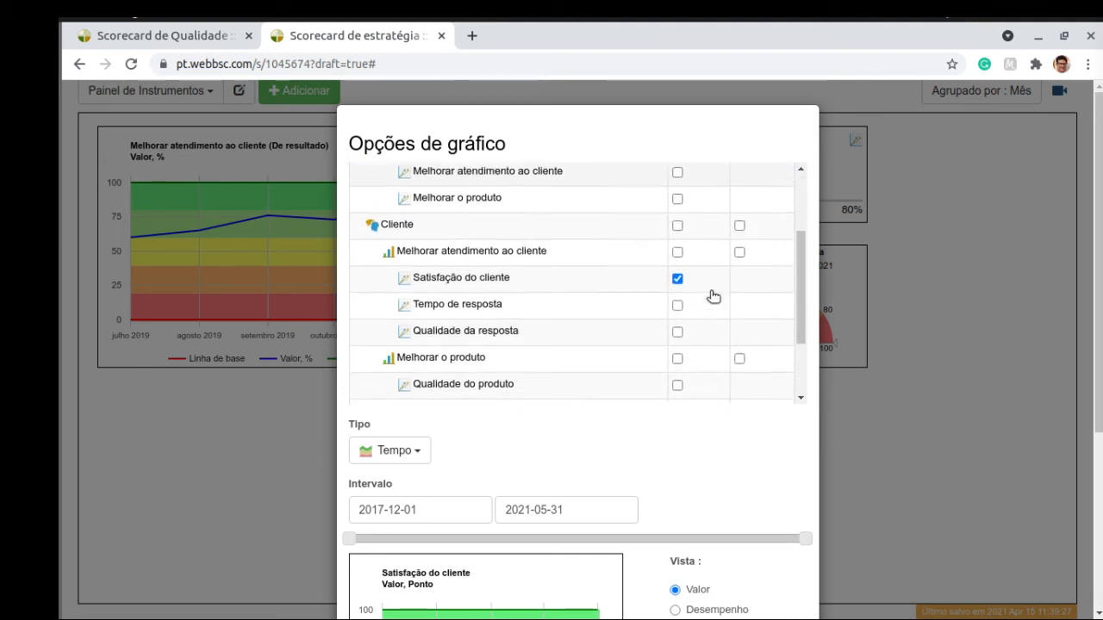
click(677, 325)
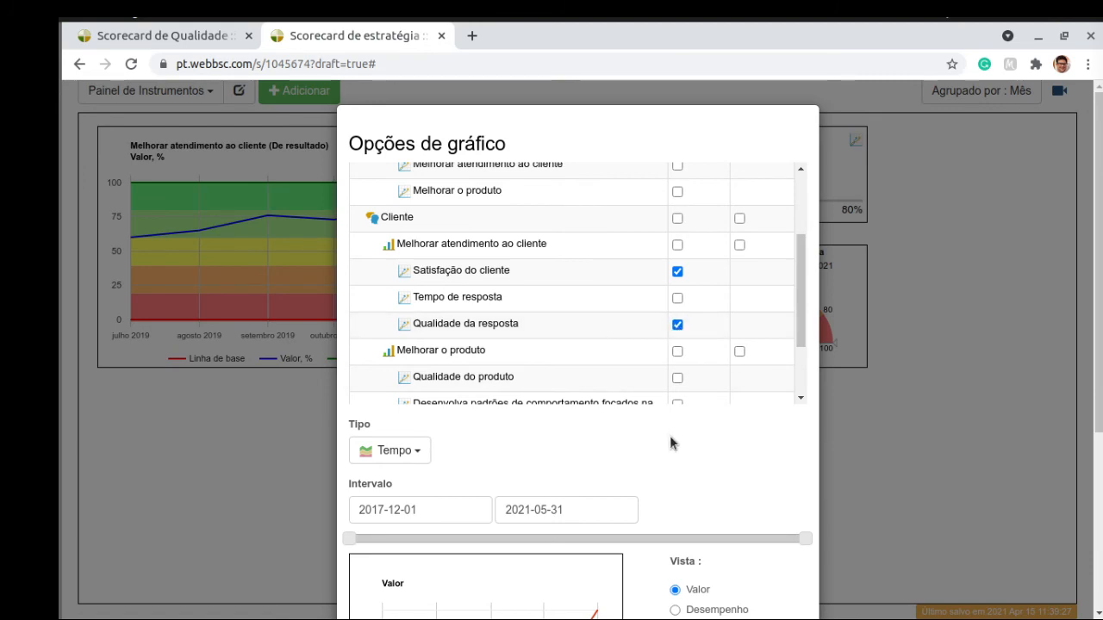
scroll(669, 435, down, 3)
click(721, 571)
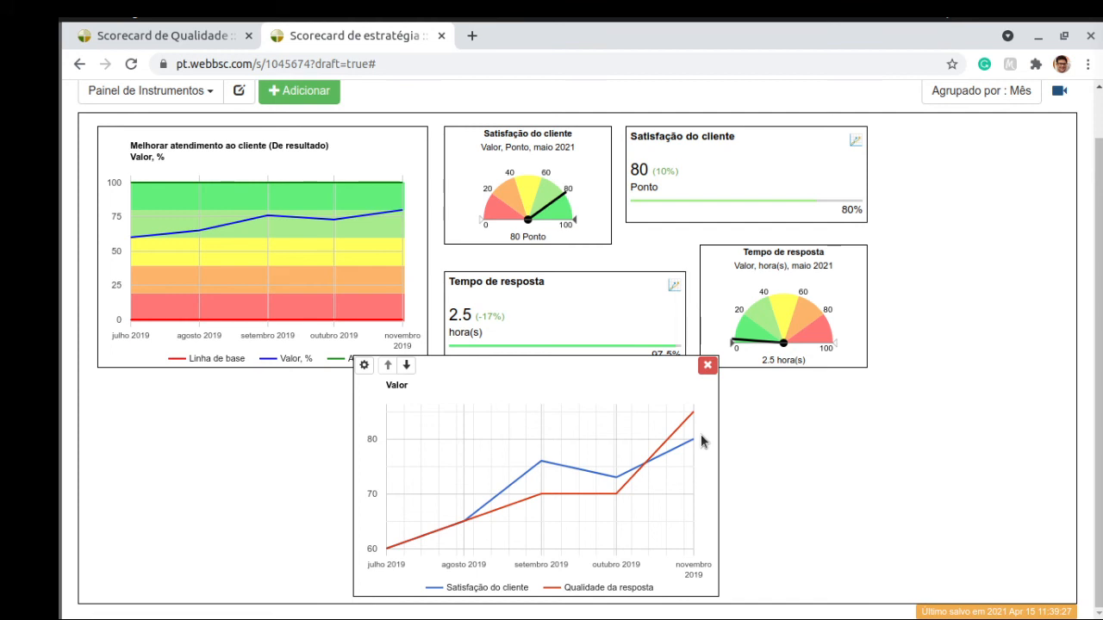
Examine the report options and the available report profiles without generating a report.
scroll(459, 305, up, 1)
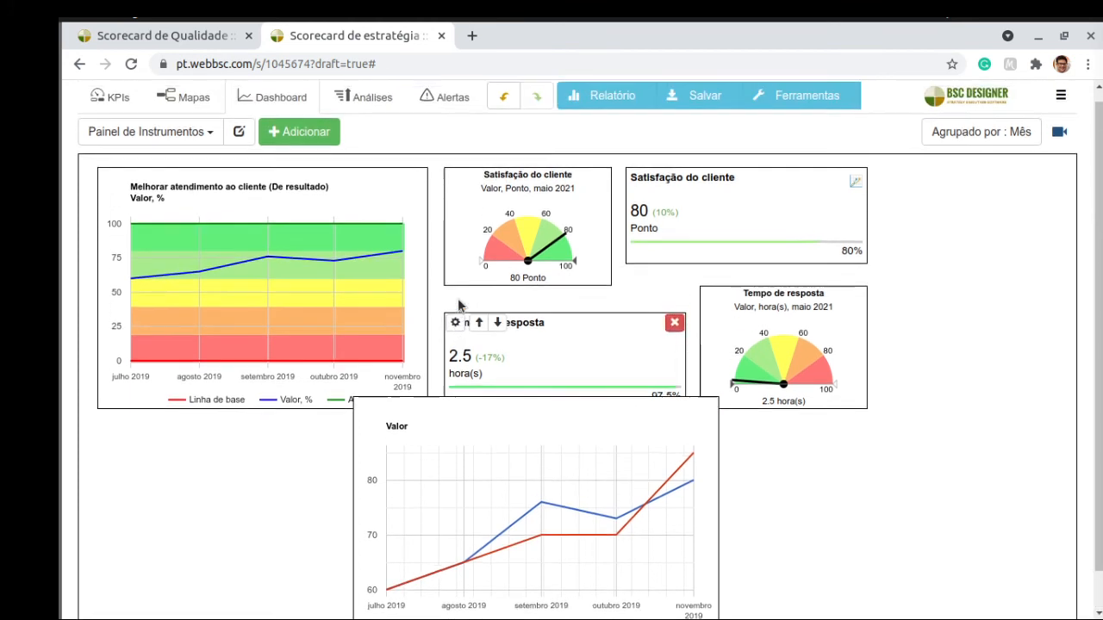
click(630, 109)
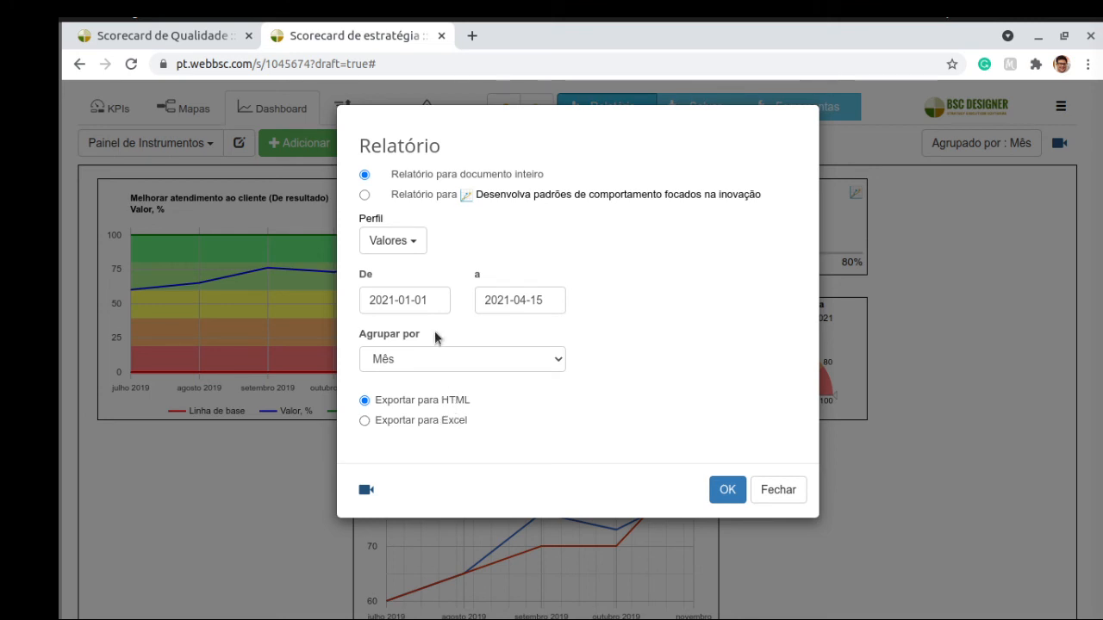
click(413, 243)
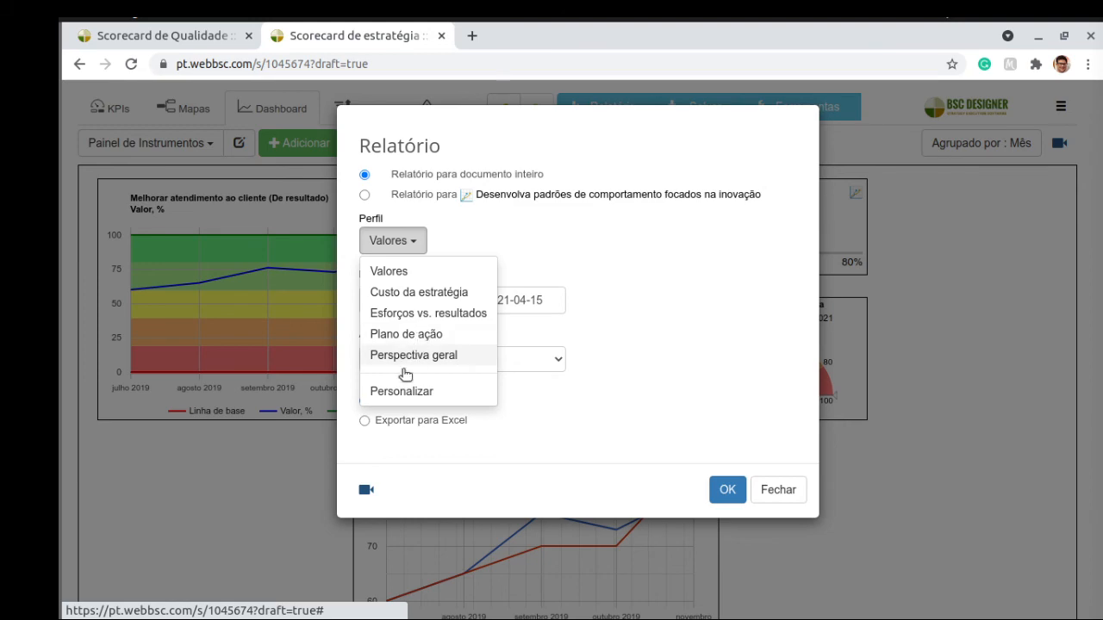
click(699, 338)
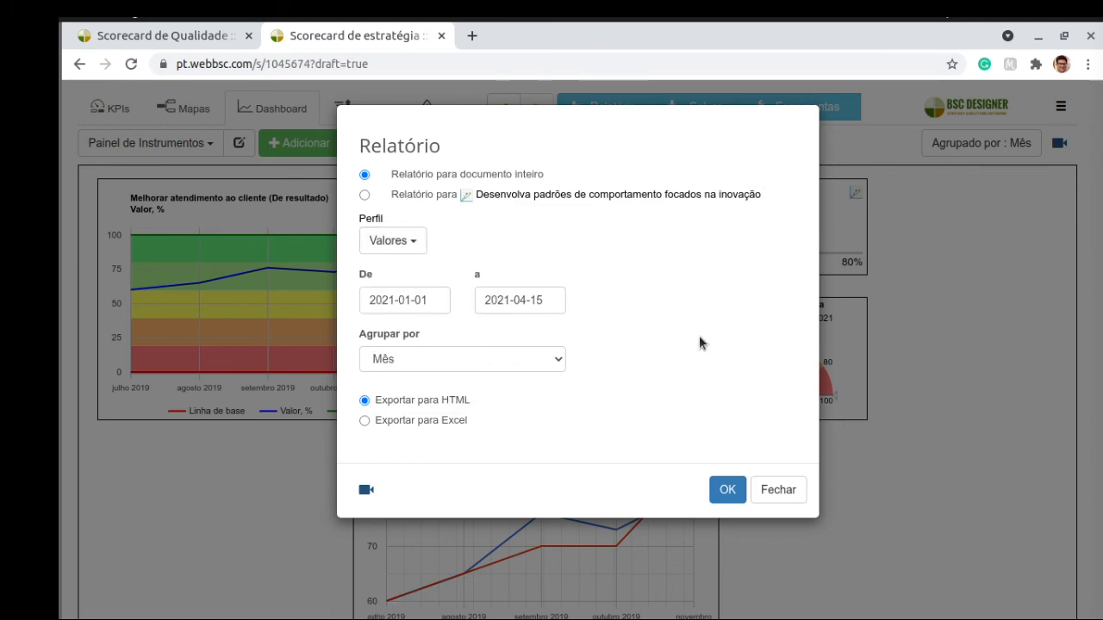
click(778, 490)
Go to the list of scorecards and examine the sharing permission options for Scorecard de Qualidade.
mouse_move(724, 414)
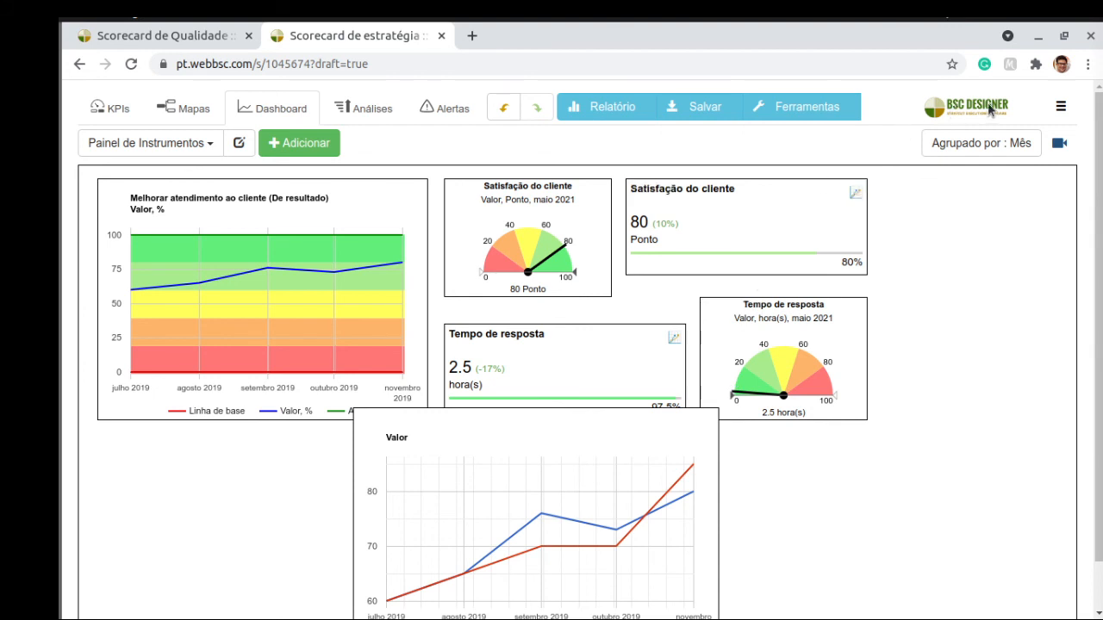
click(1061, 106)
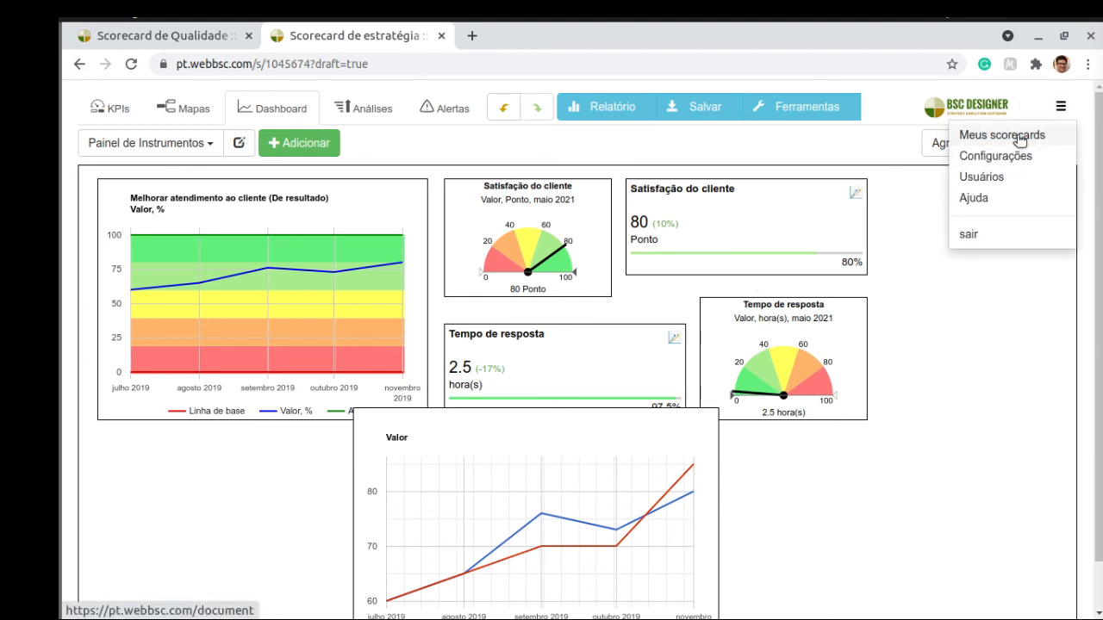
click(1017, 135)
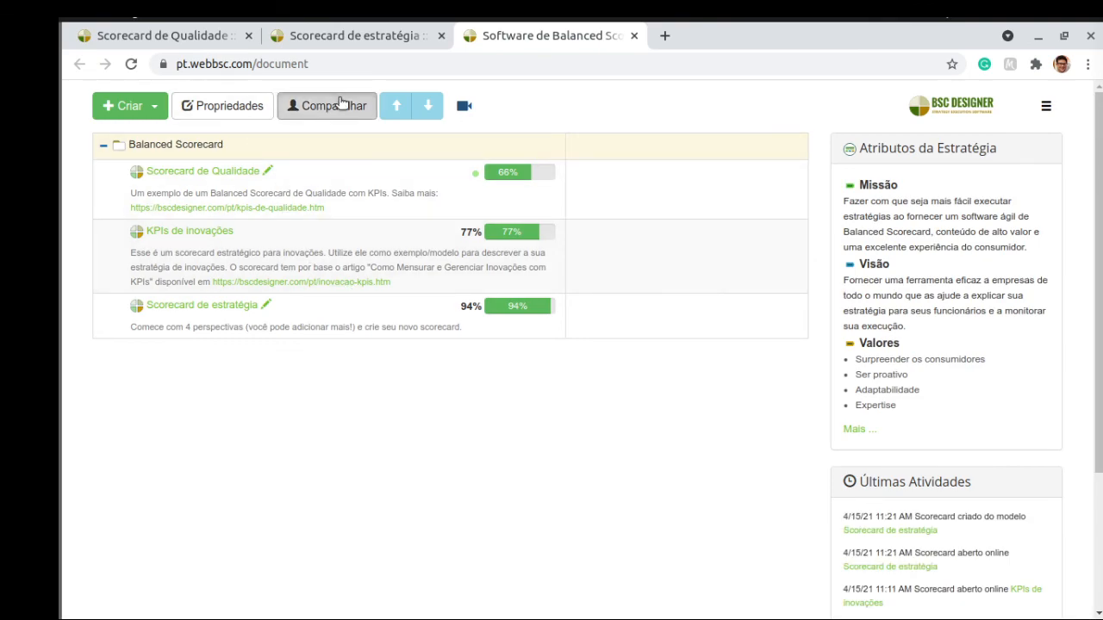
click(340, 100)
click(907, 314)
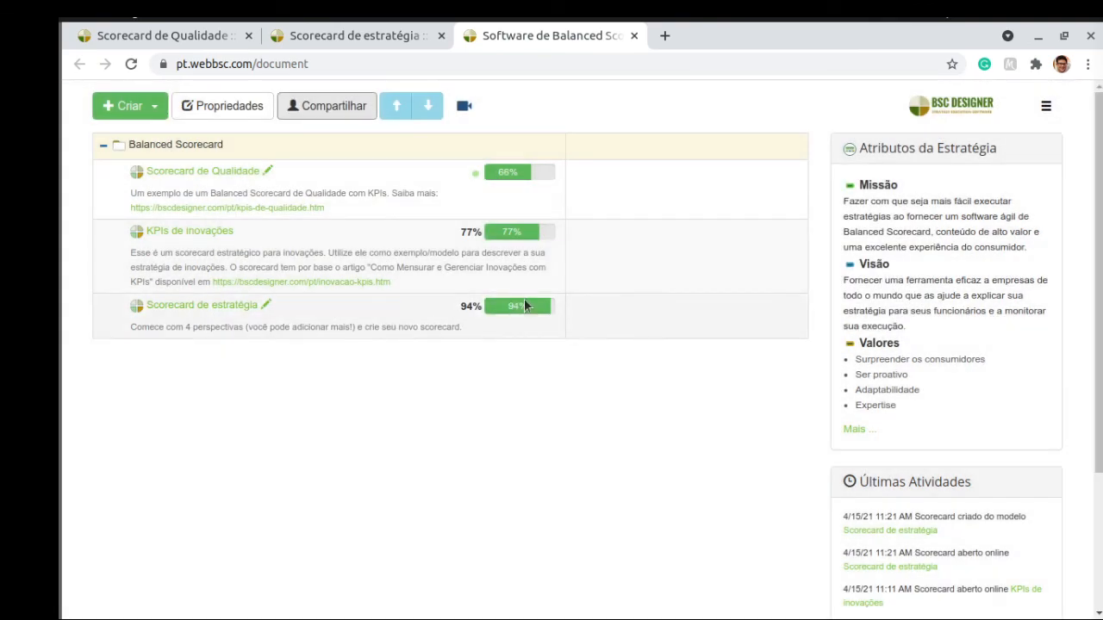
click(346, 181)
click(304, 108)
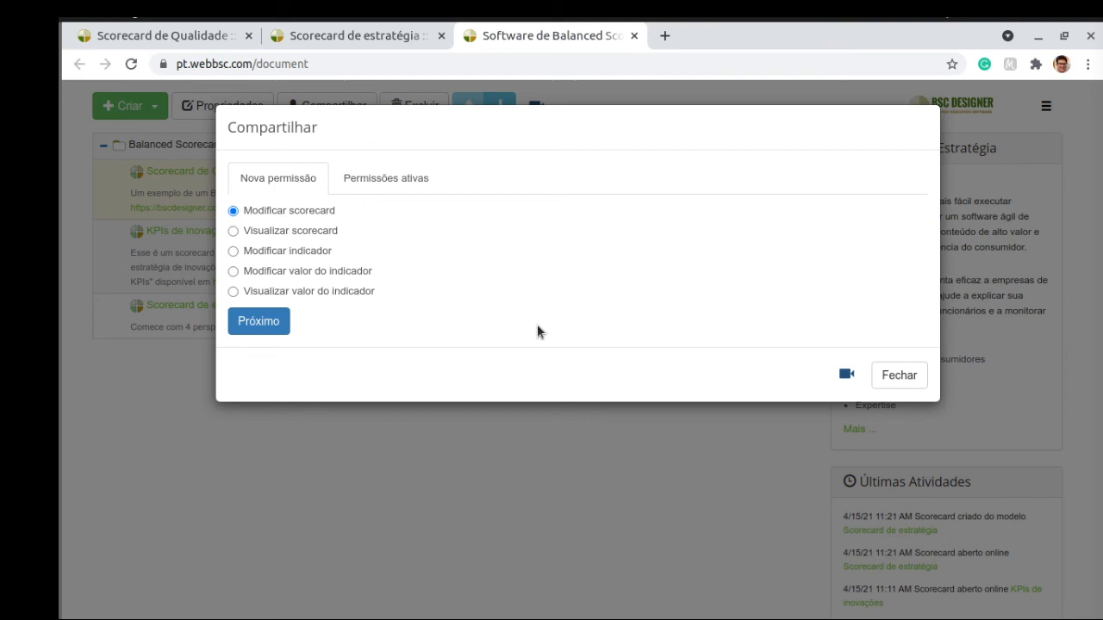
click(905, 378)
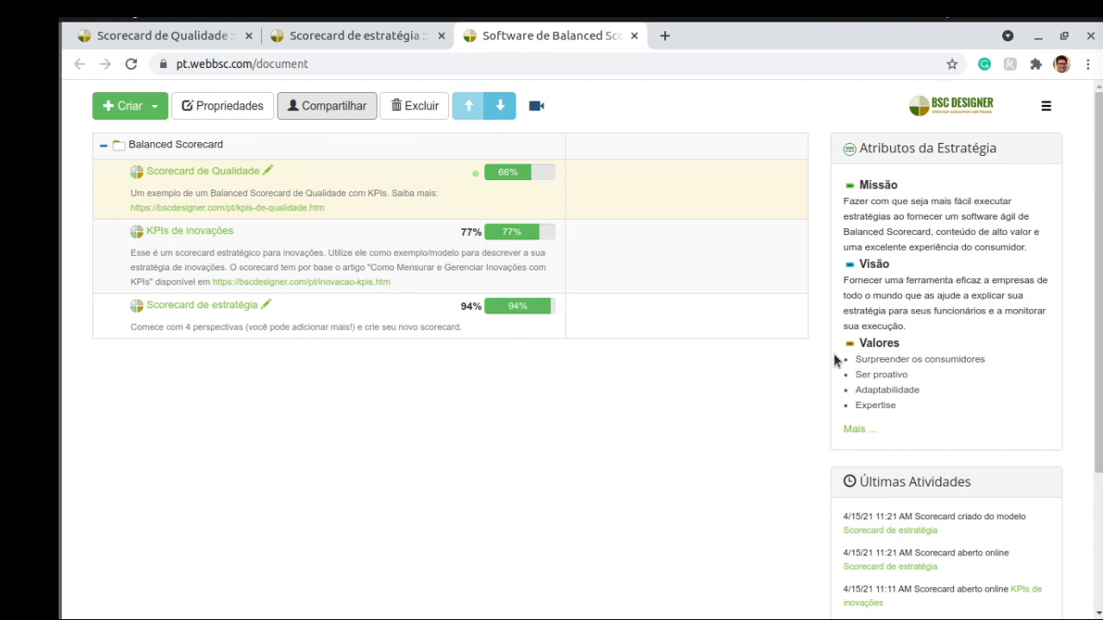
Examine the account settings for organization, backup and integrations.
click(1048, 106)
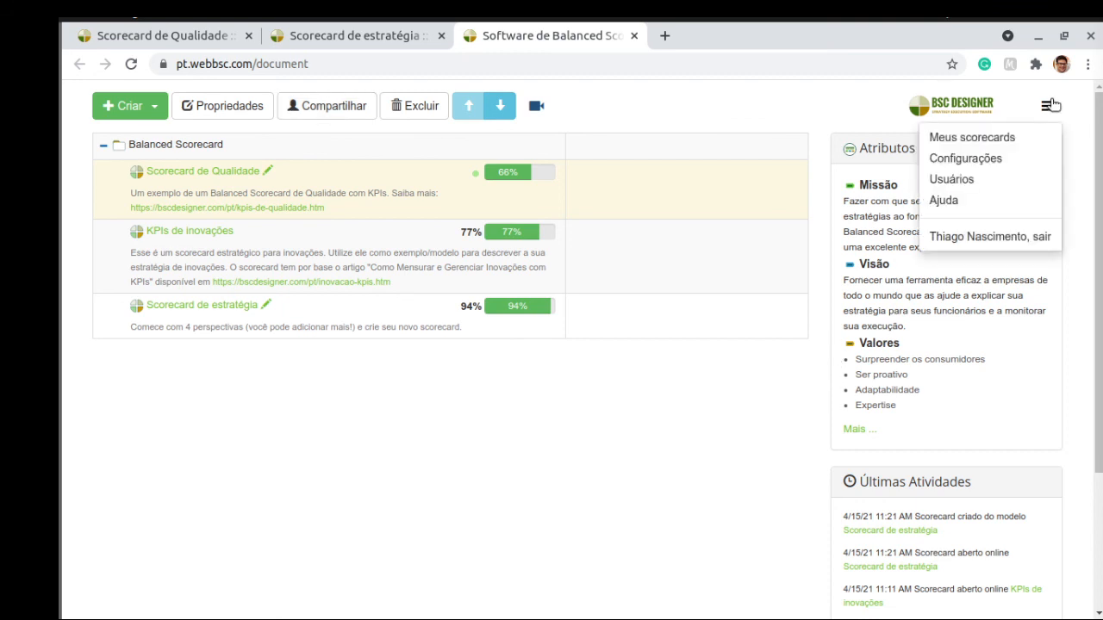
click(984, 158)
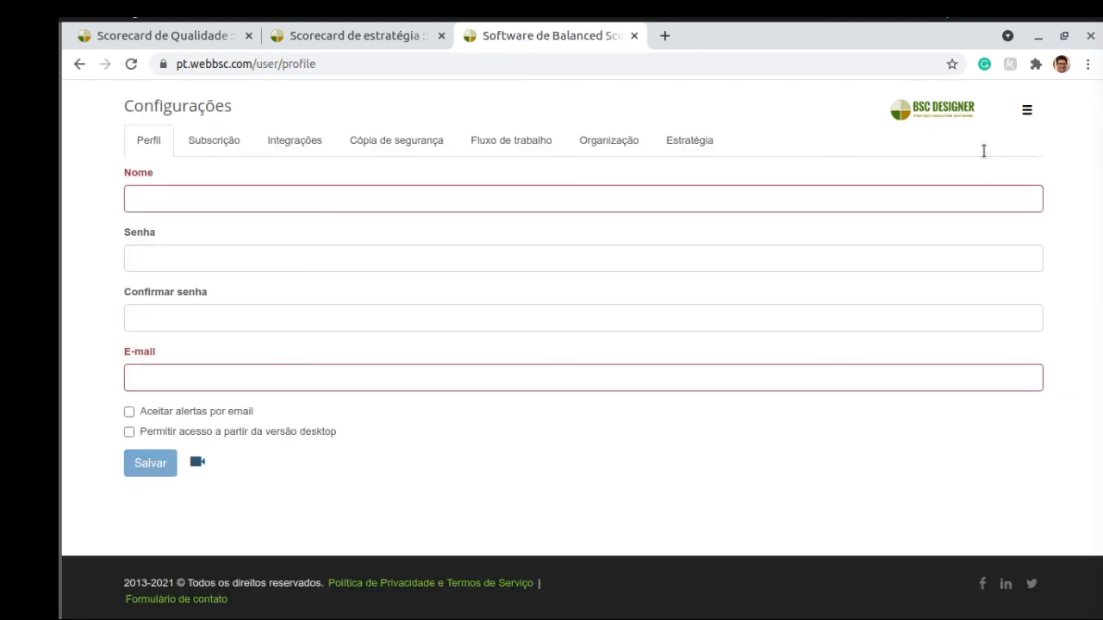
click(591, 150)
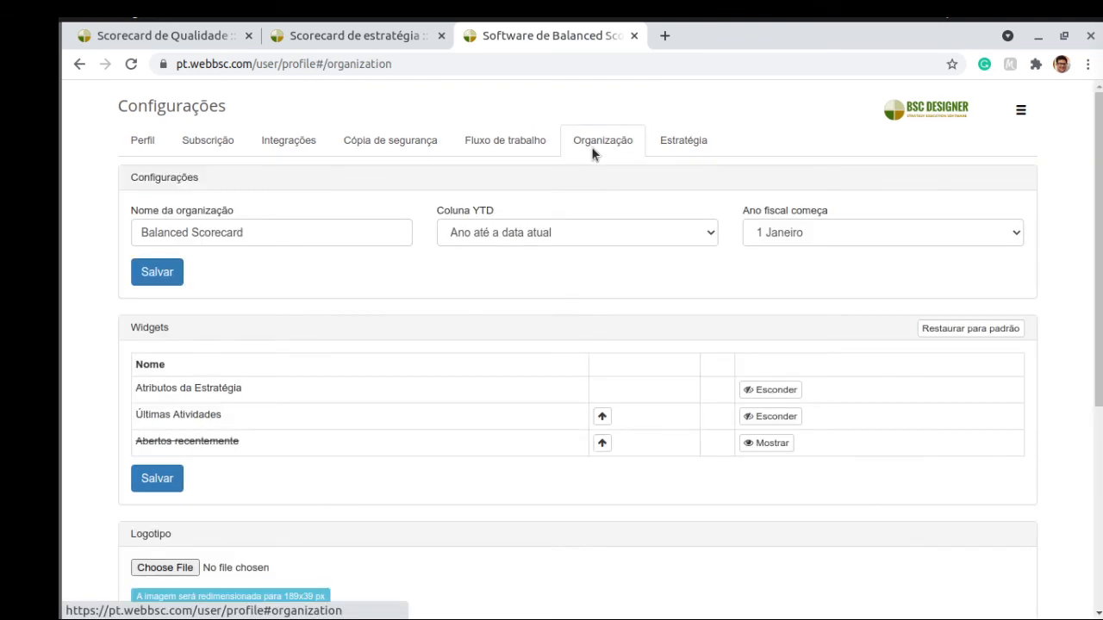
scroll(236, 551, down, 2)
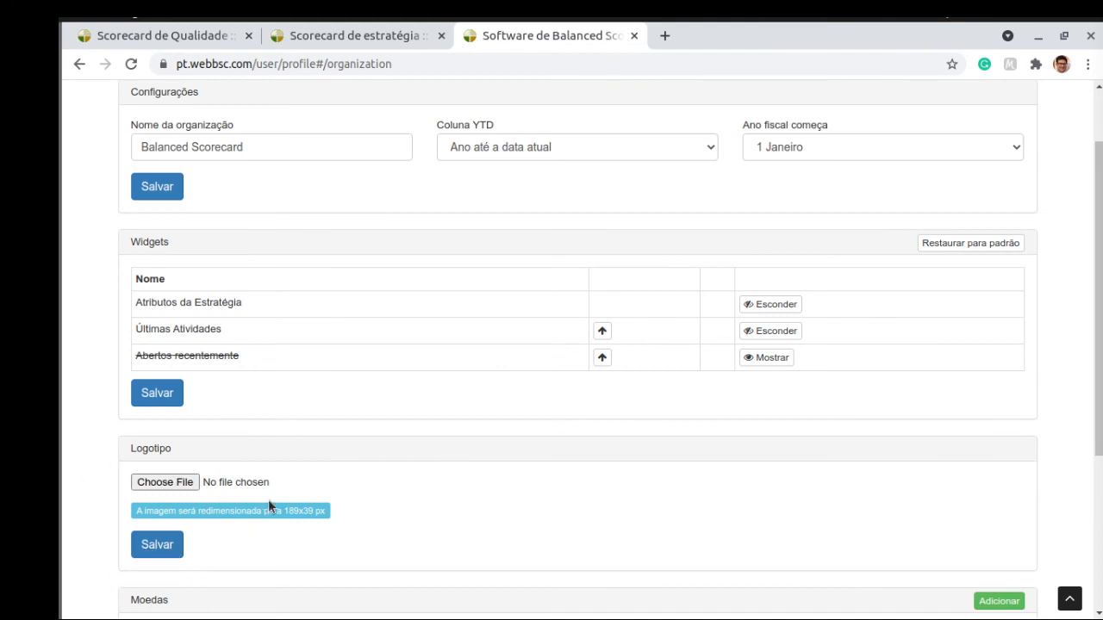
scroll(268, 496, up, 2)
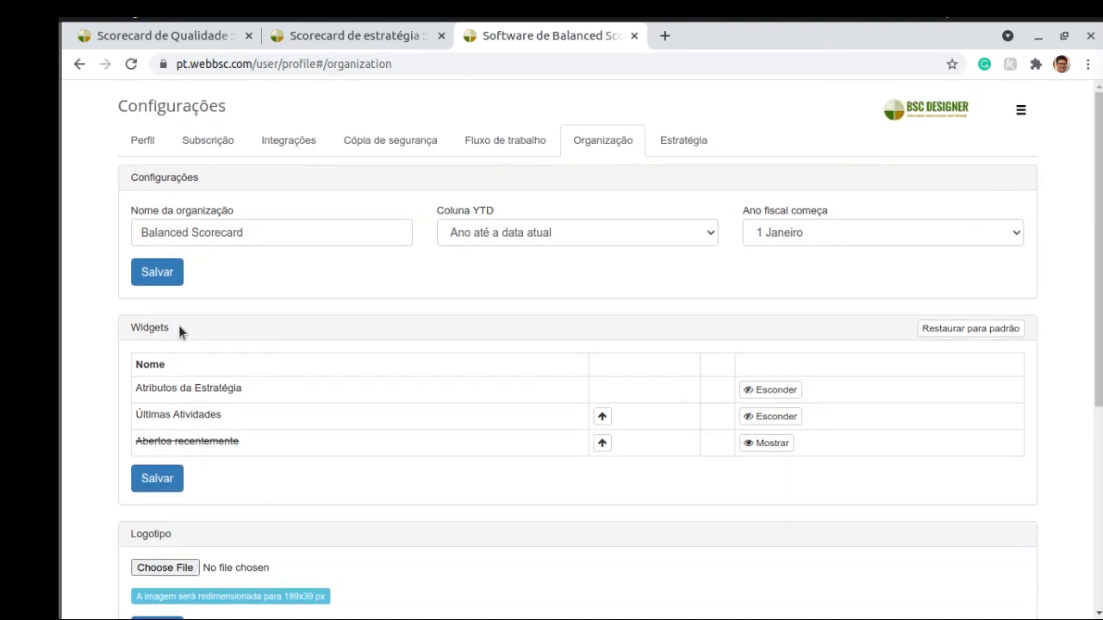
click(372, 145)
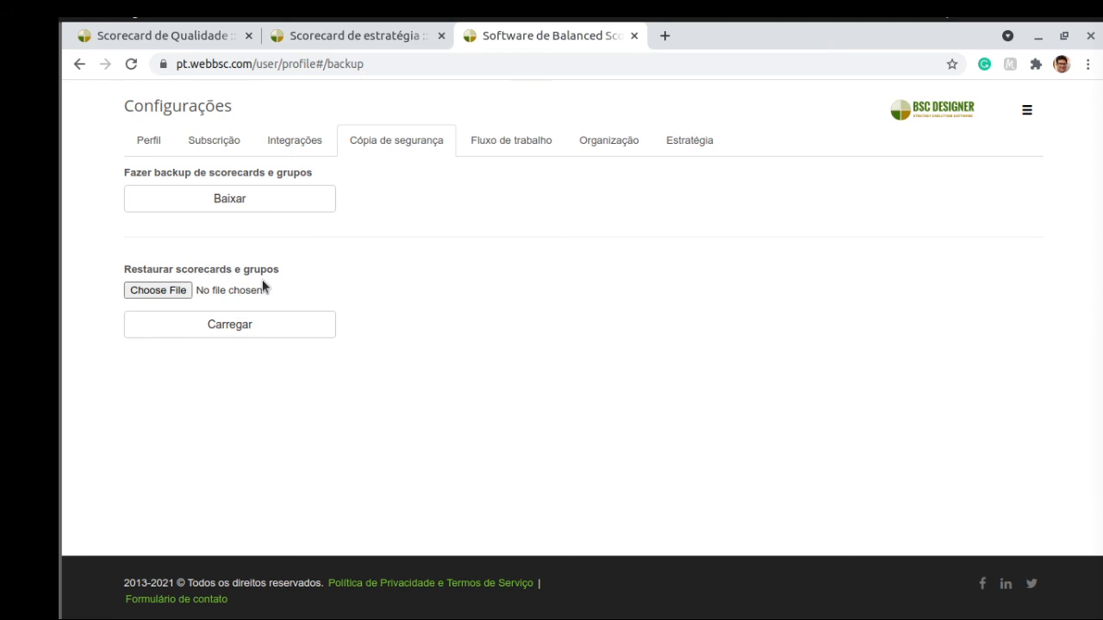
click(293, 141)
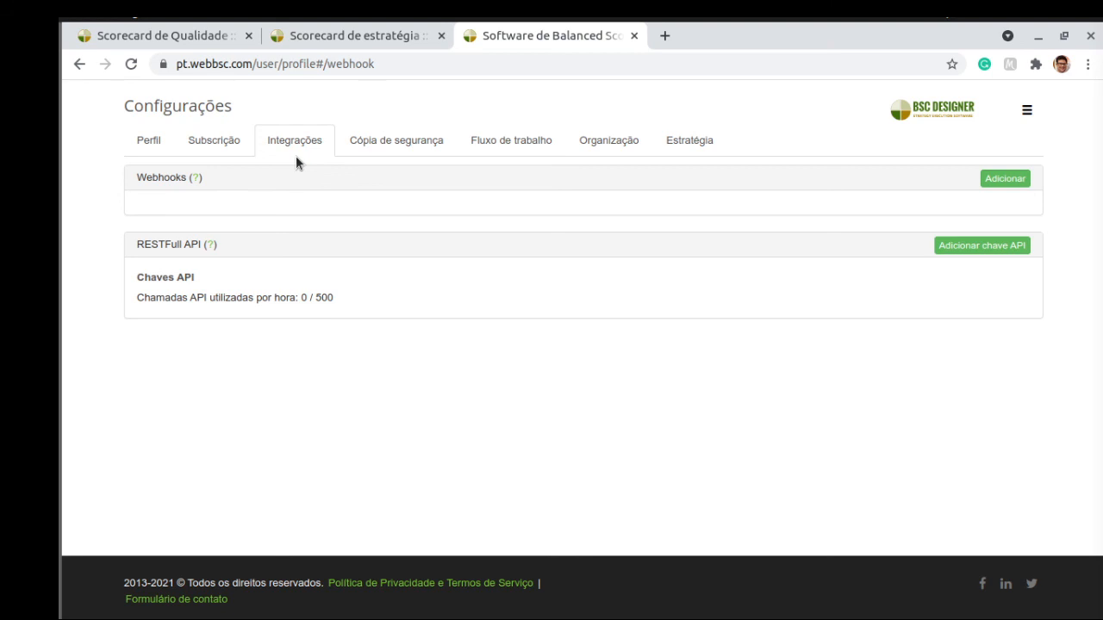
Return to Scorecard de estratégia and view its Balanced Scorecard strategy map.
click(312, 38)
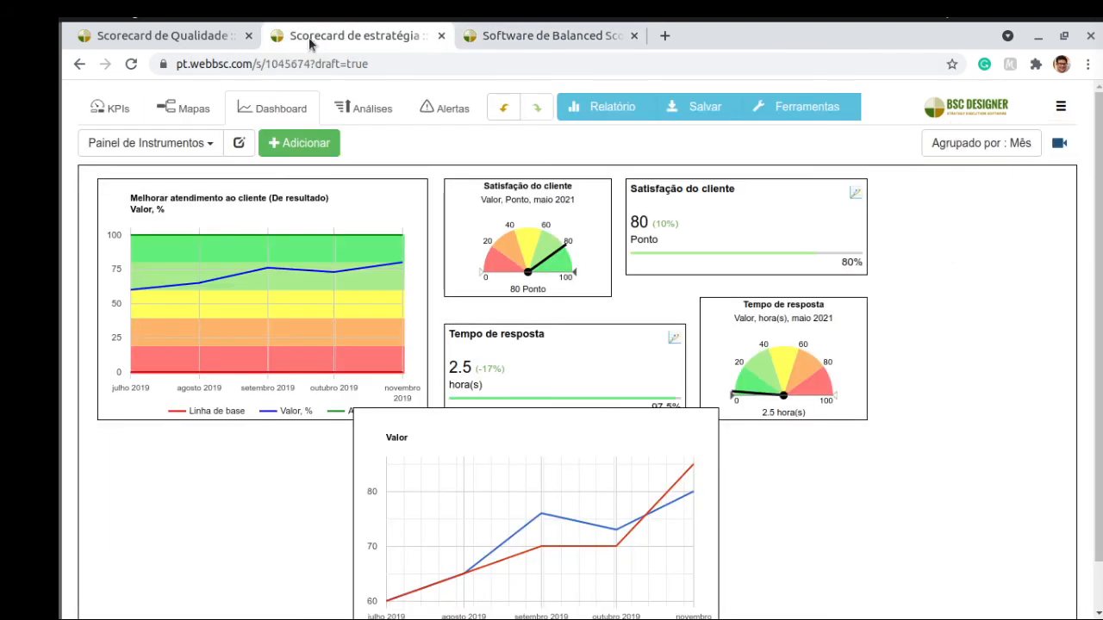
click(195, 110)
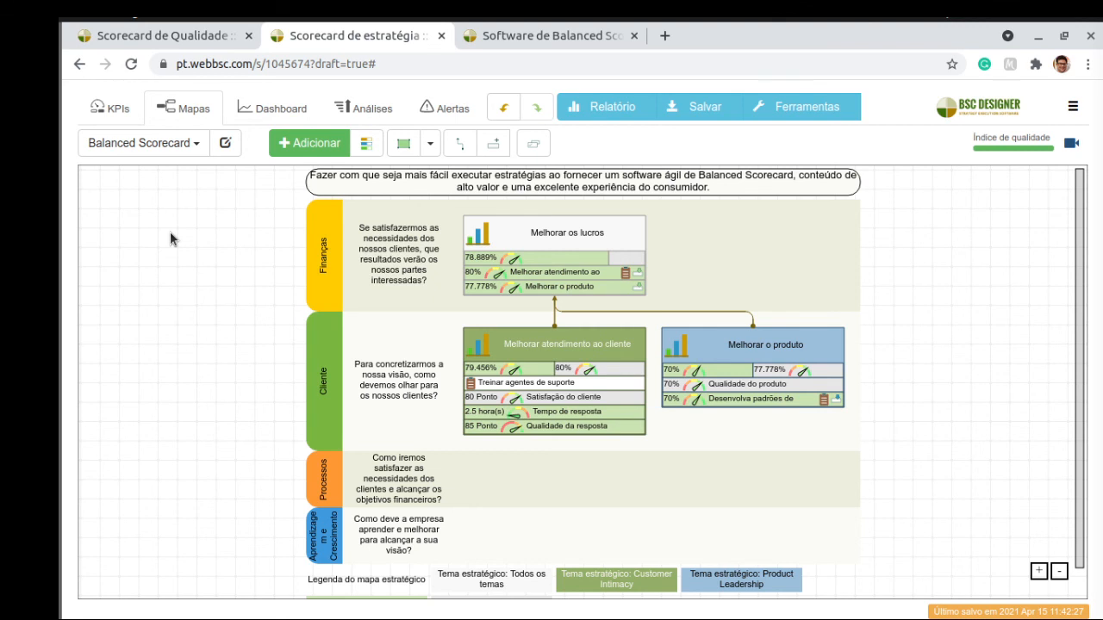
scroll(169, 233, up, 1)
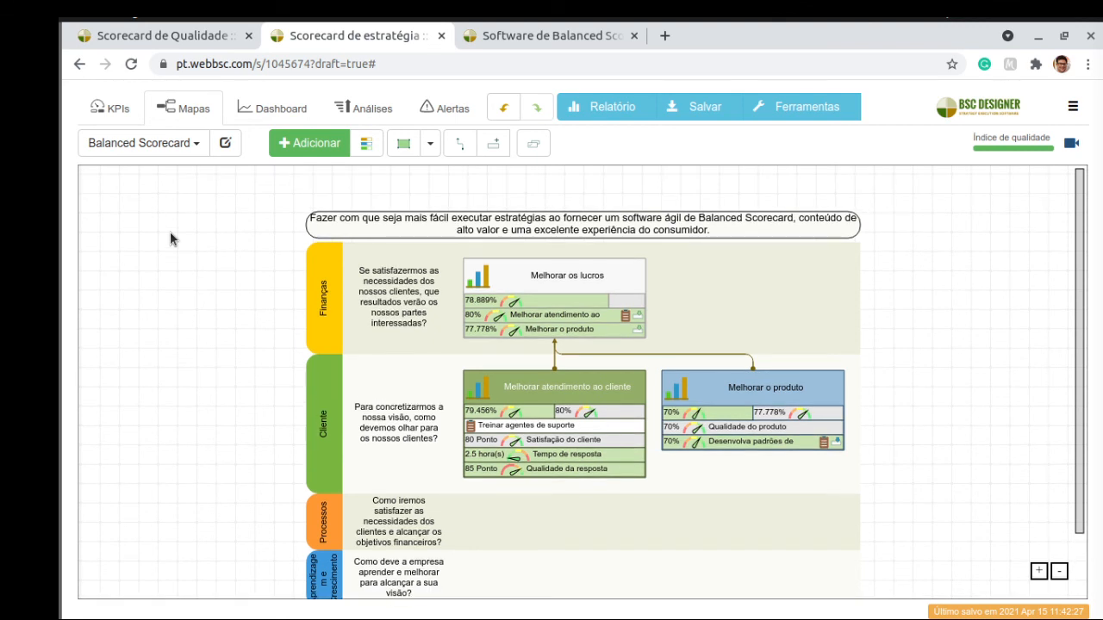